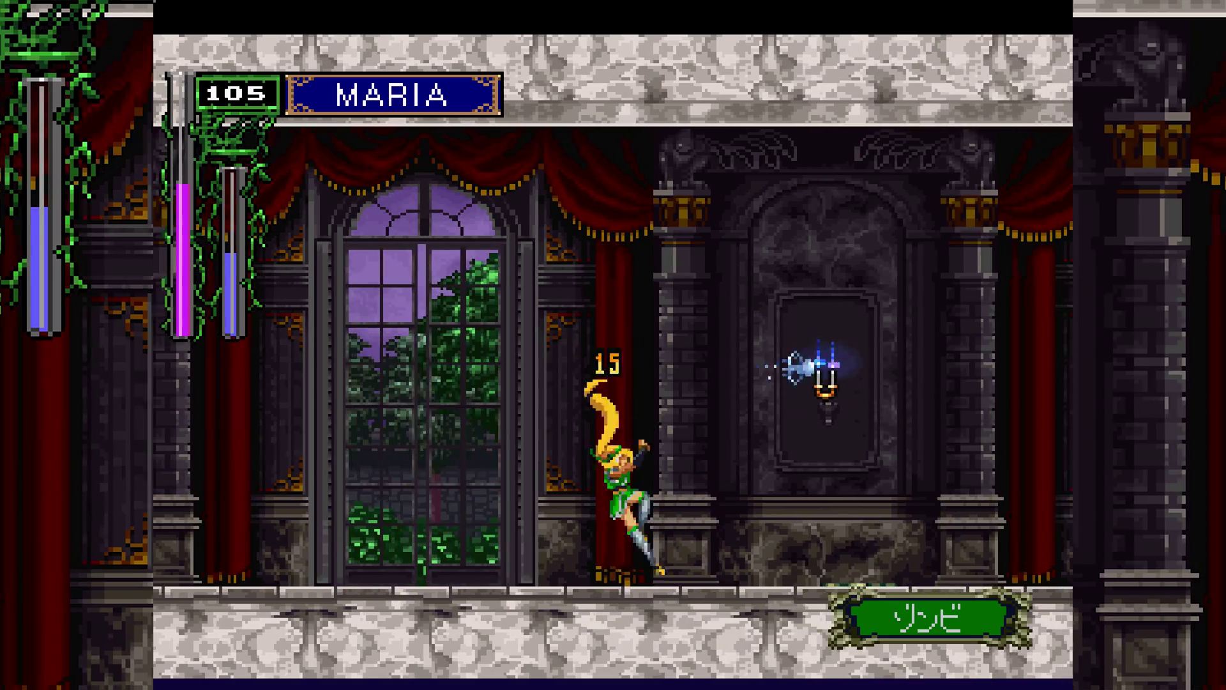
{"action": "key", "text": "Right"}
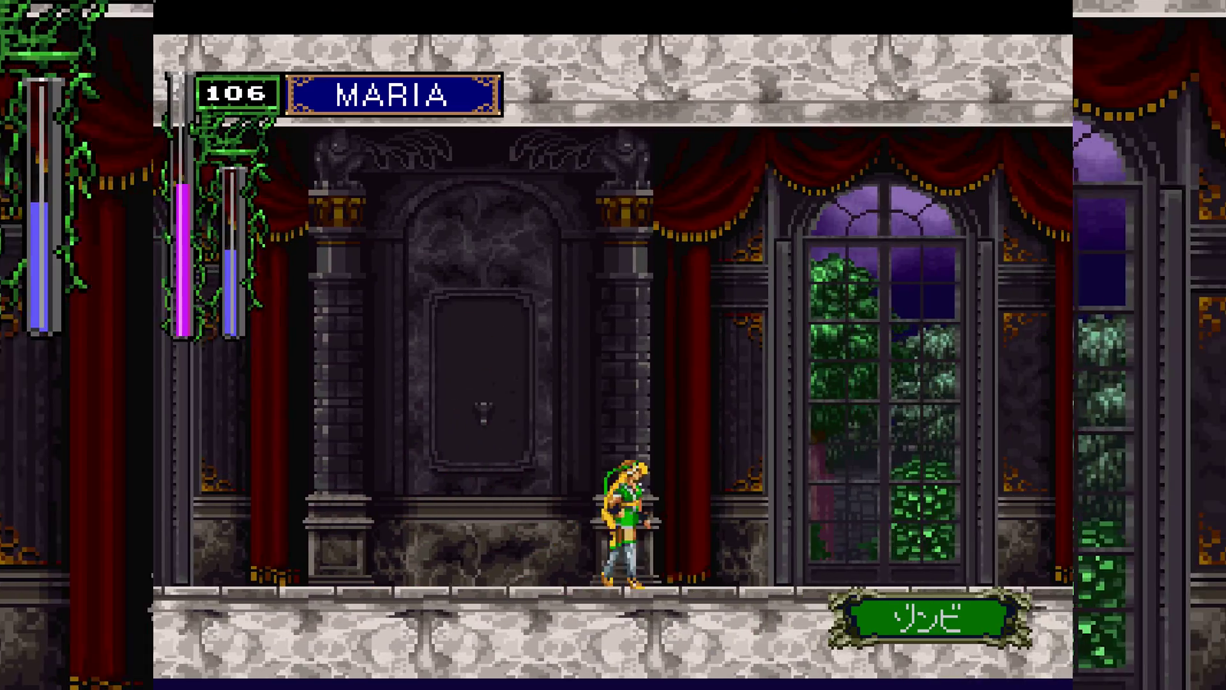
{"action": "key", "text": "Right"}
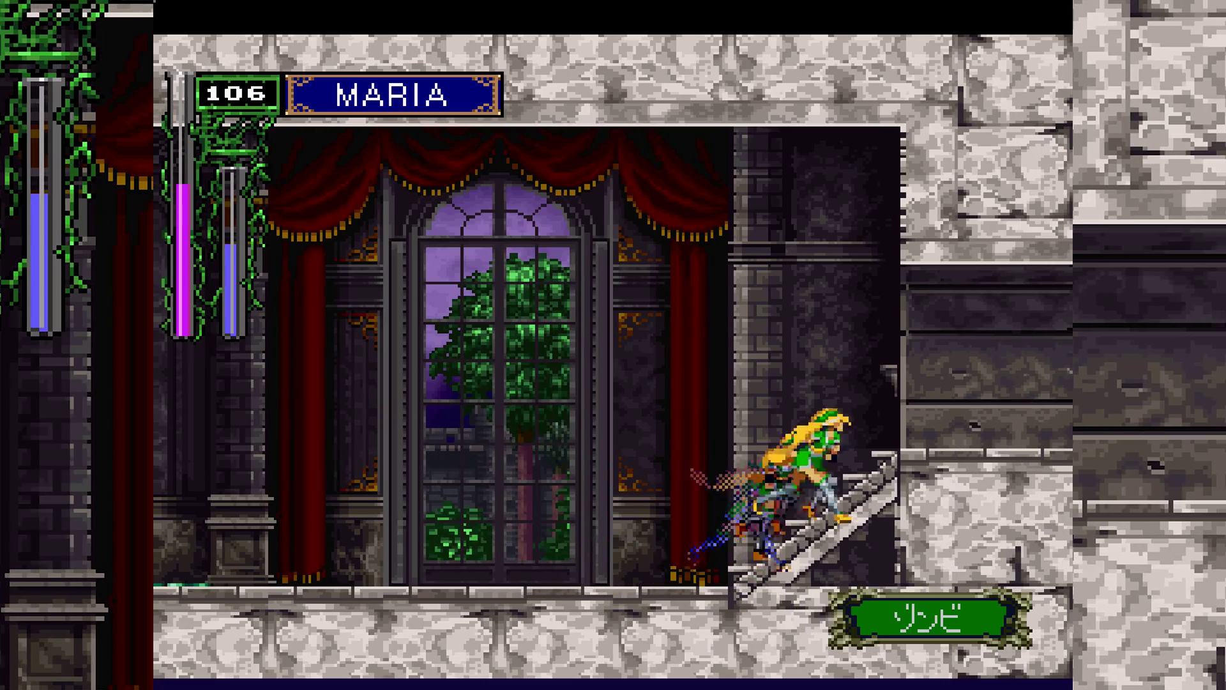
{"action": "key", "text": "Right"}
{"action": "key", "text": "Right"}
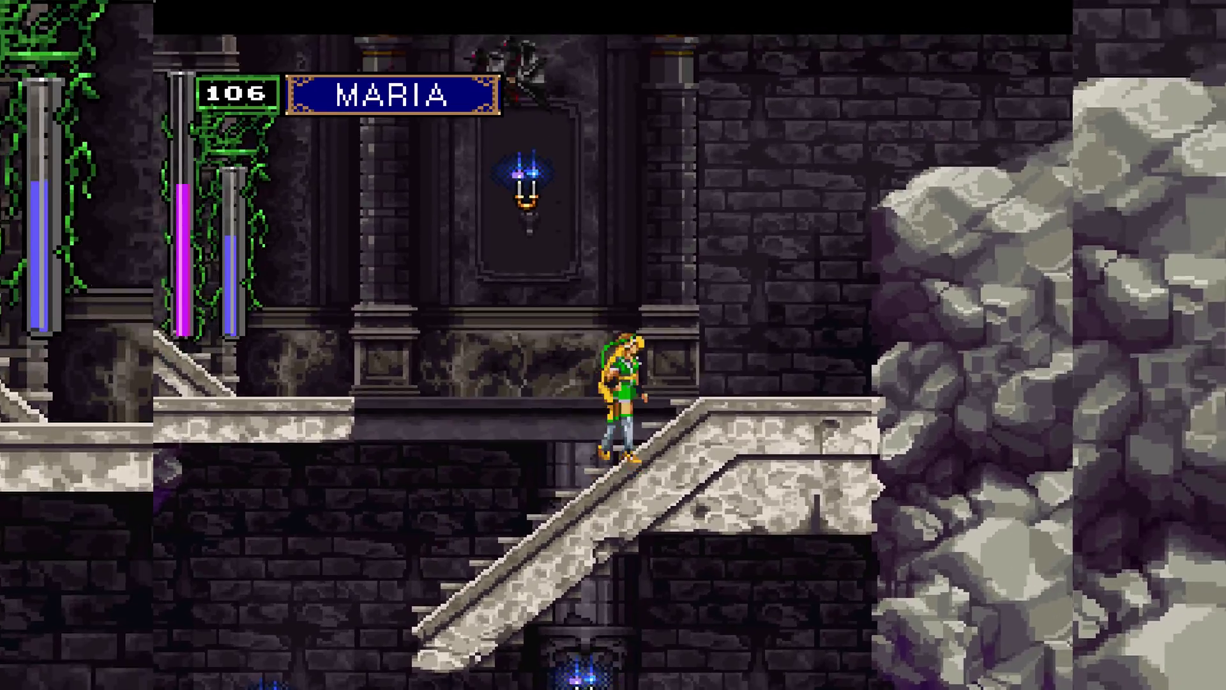
{"action": "key", "text": "z"}
{"action": "key", "text": "x"}
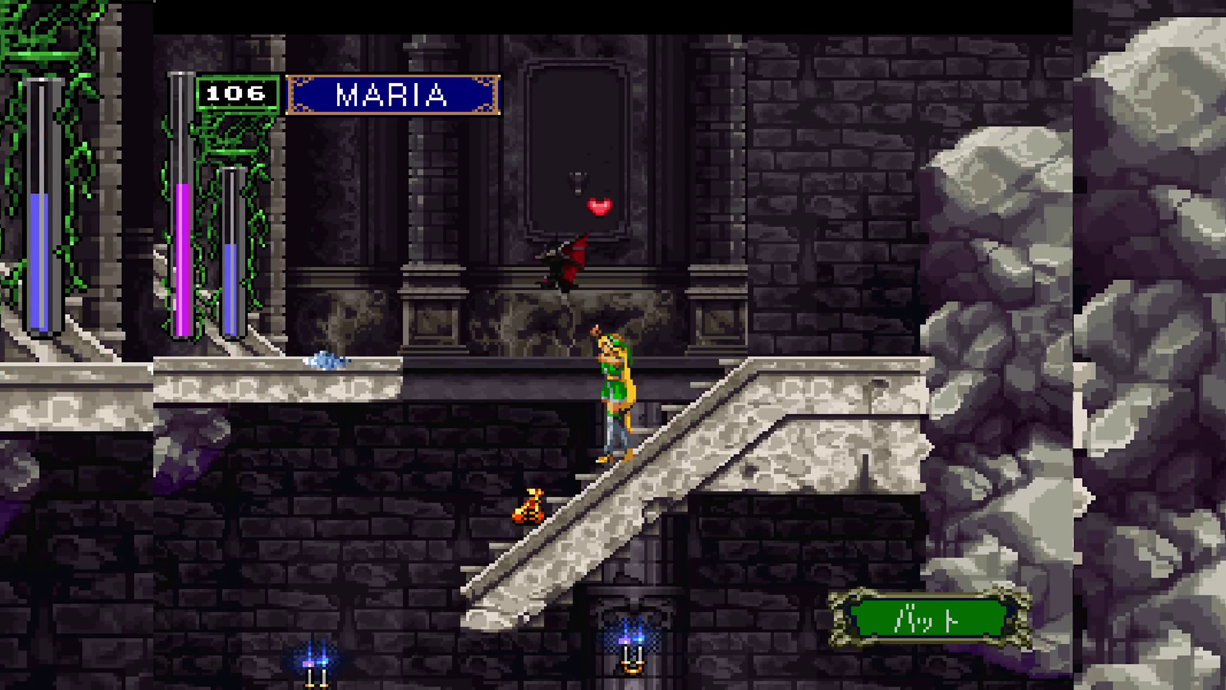
{"action": "key", "text": "x"}
{"action": "key", "text": "Left"}
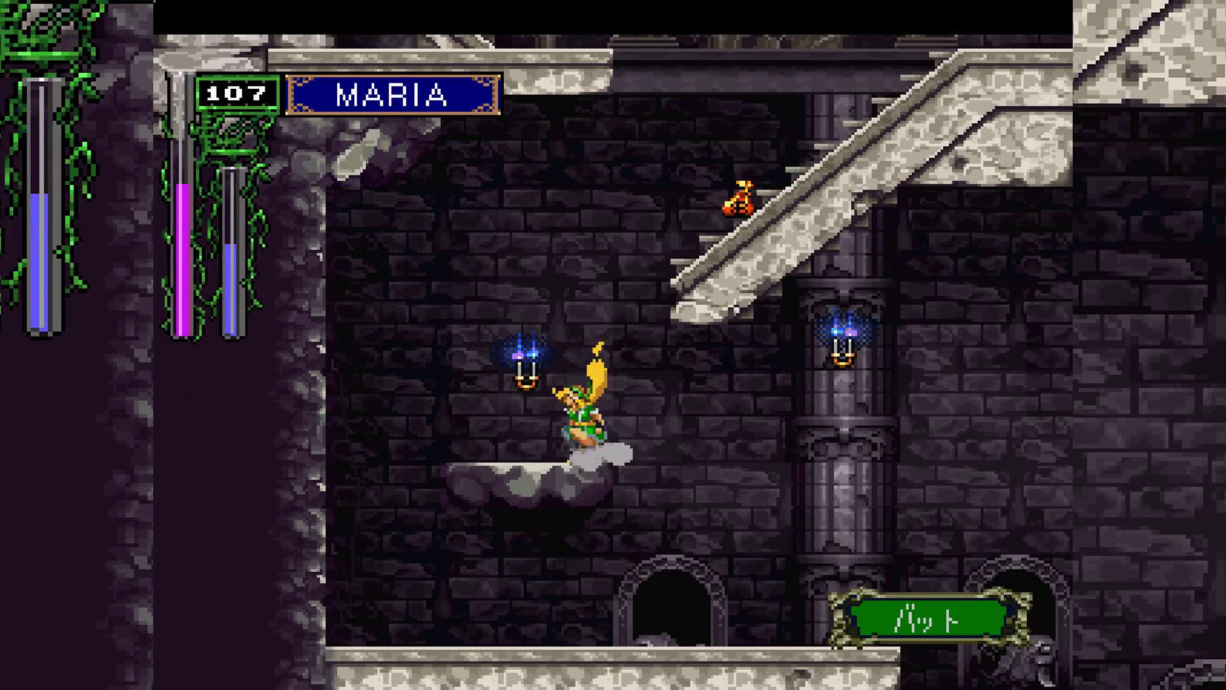
{"action": "key", "text": "z"}
{"action": "key", "text": "x"}
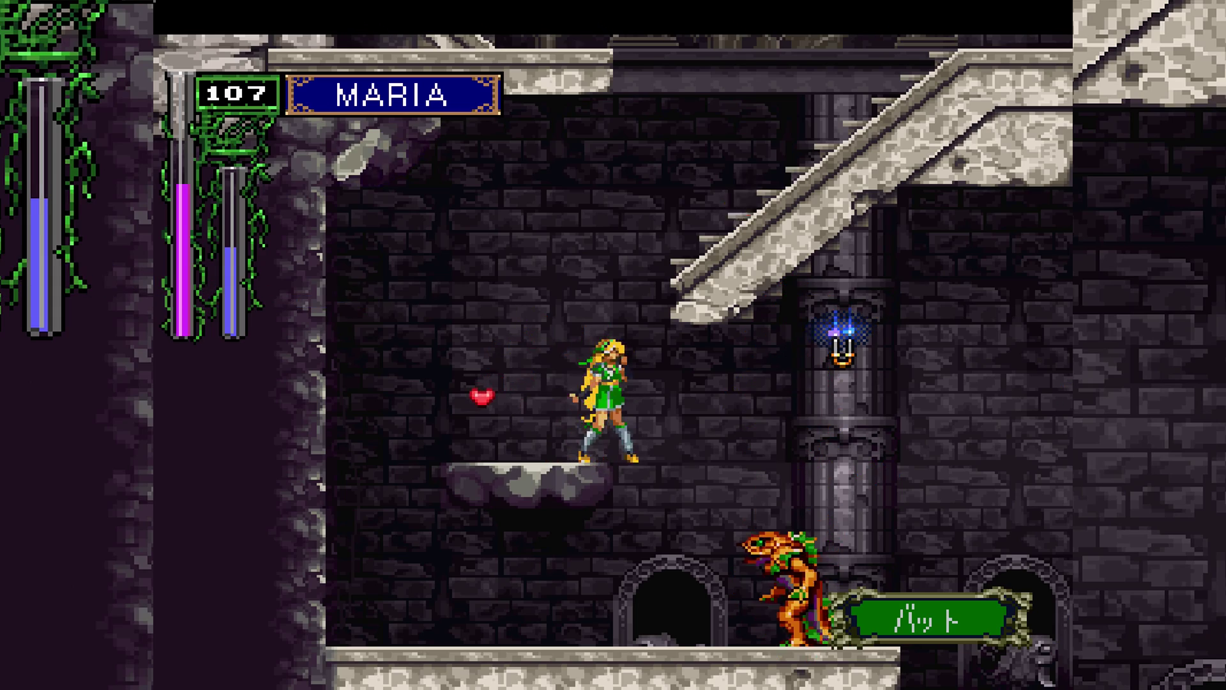
{"action": "key", "text": "Left"}
{"action": "key", "text": "x"}
{"action": "key", "text": "Right"}
{"action": "key", "text": "x"}
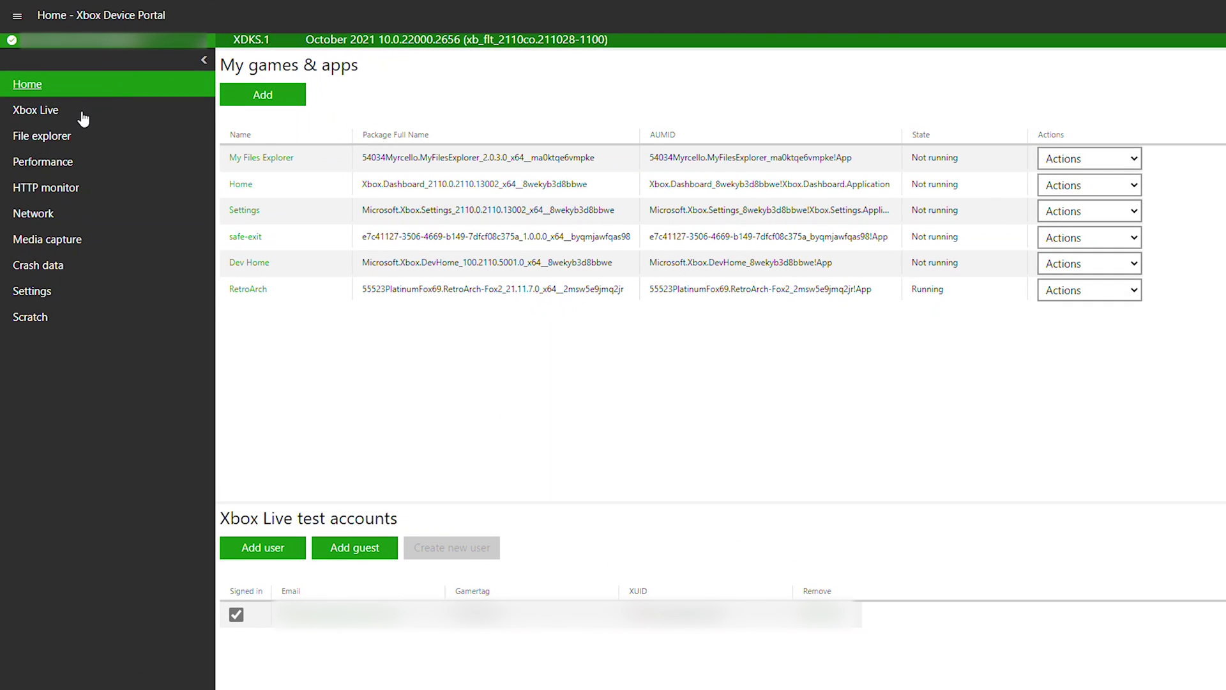
- Bring up the network browsing instructions for the console's files and copy the share path \\192.168.178.35\DevelopmentFiles
{"action": "left_click", "coordinate": [56, 139]}
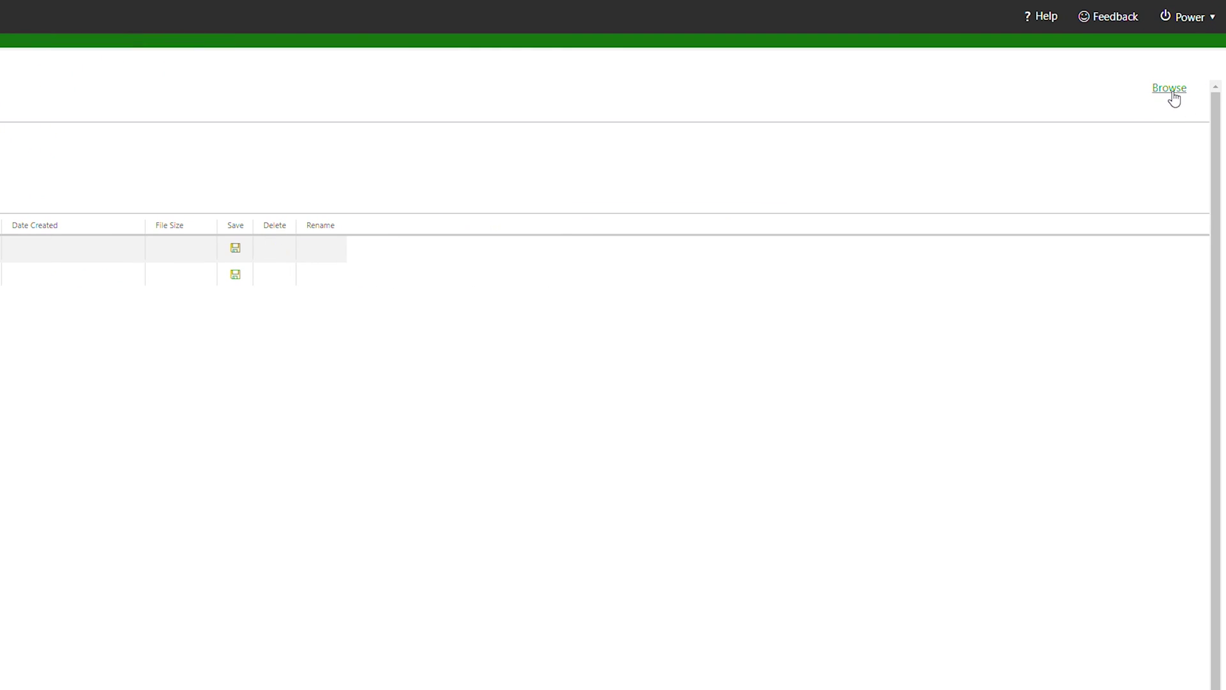
{"action": "left_click", "coordinate": [1170, 92]}
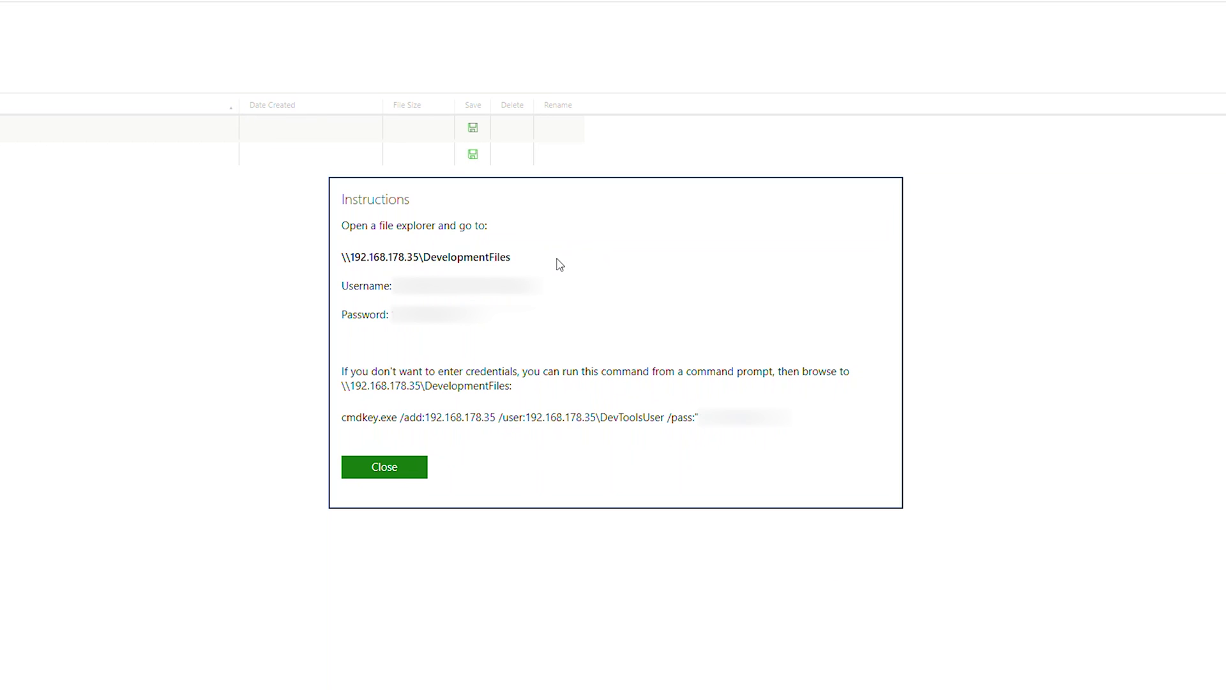
{"action": "left_click", "coordinate": [518, 260]}
{"action": "left_click_drag", "start_coordinate": [373, 274], "coordinate": [343, 257]}
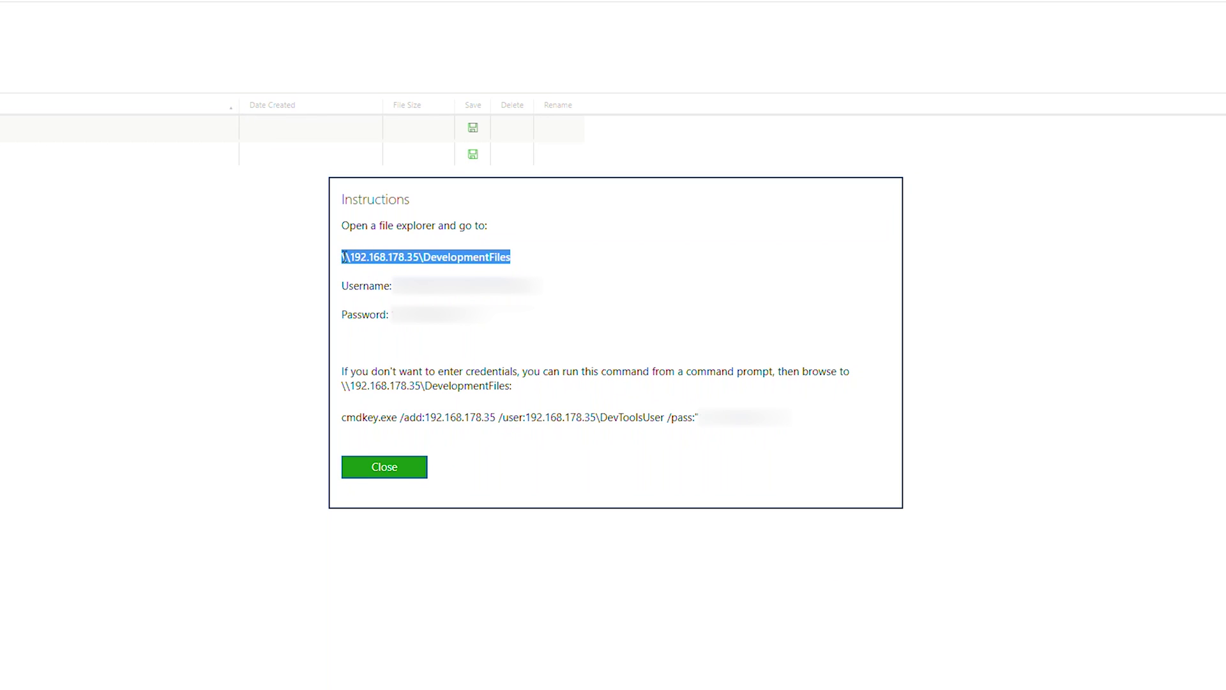
{"action": "right_click", "coordinate": [434, 253]}
{"action": "left_click", "coordinate": [484, 272]}
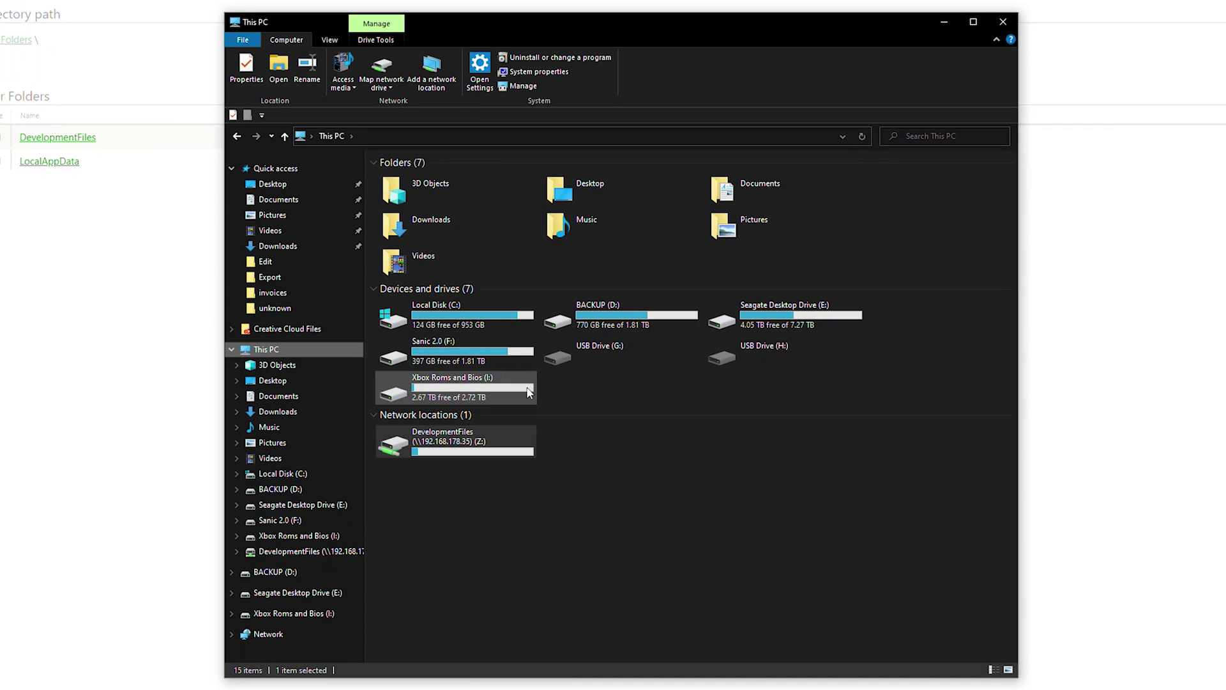
- Switch to Windows File Explorer, open the copied path \\192.168.178.35\DevelopmentFiles, and minimize the window
{"action": "left_click", "coordinate": [388, 136]}
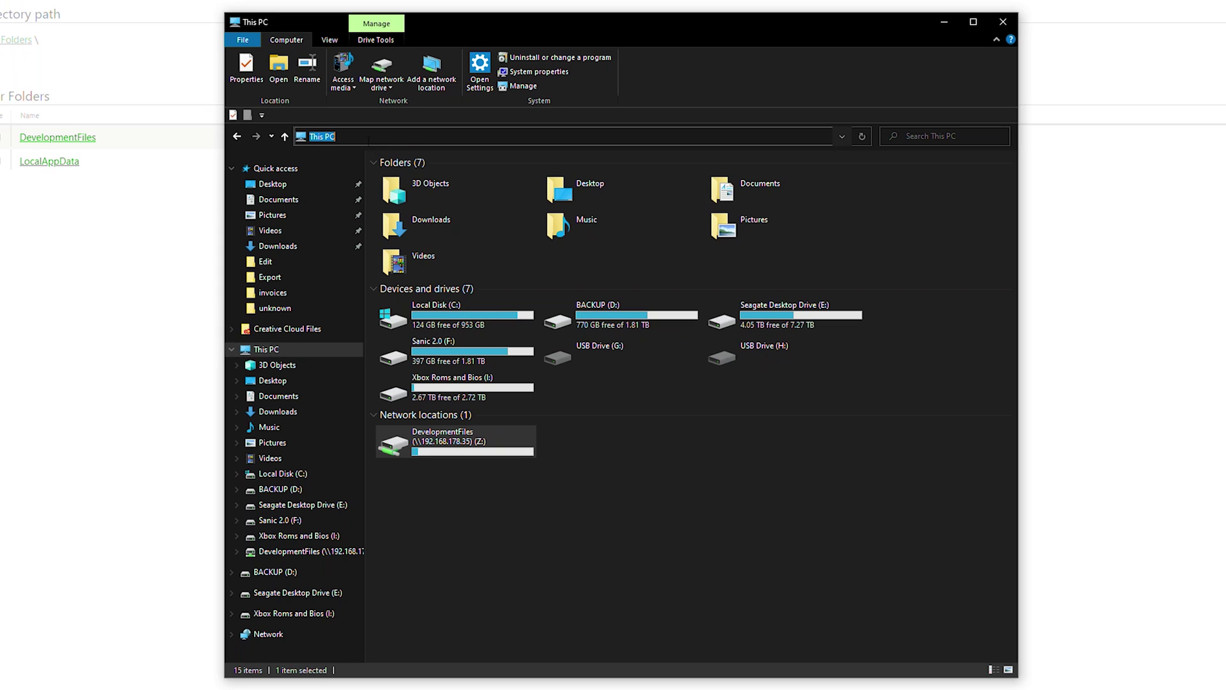
{"action": "key", "text": "ctrl+v"}
{"action": "key", "text": "Return"}
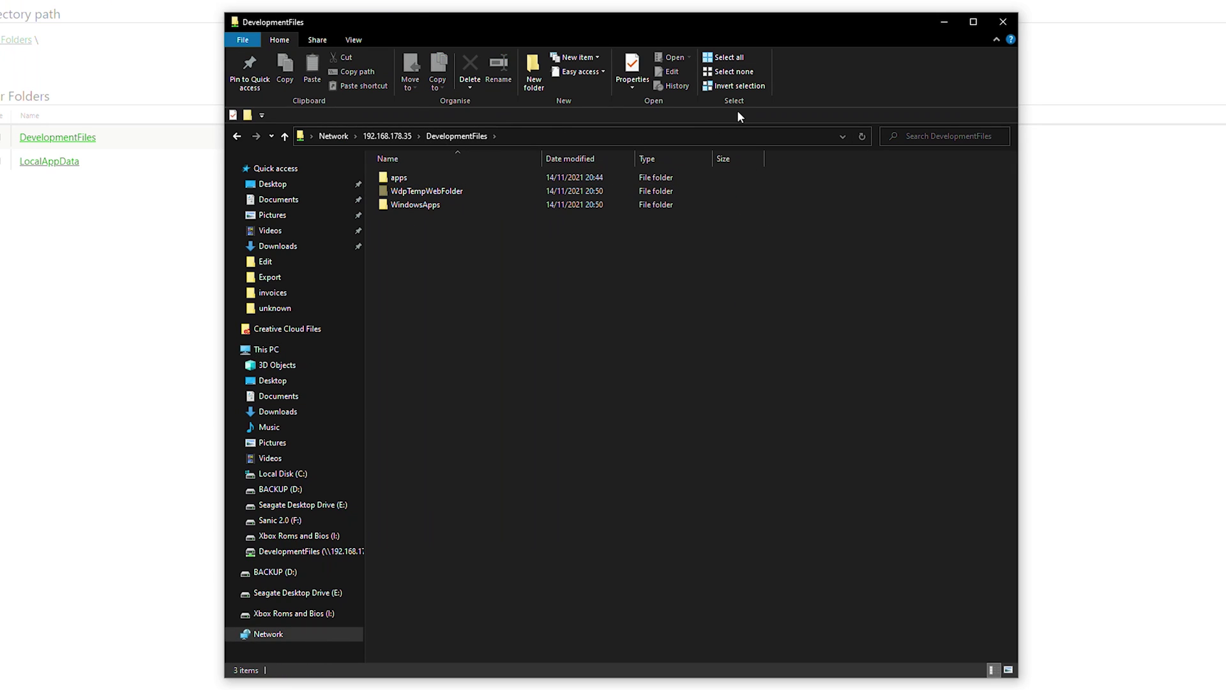
{"action": "left_click", "coordinate": [943, 22]}
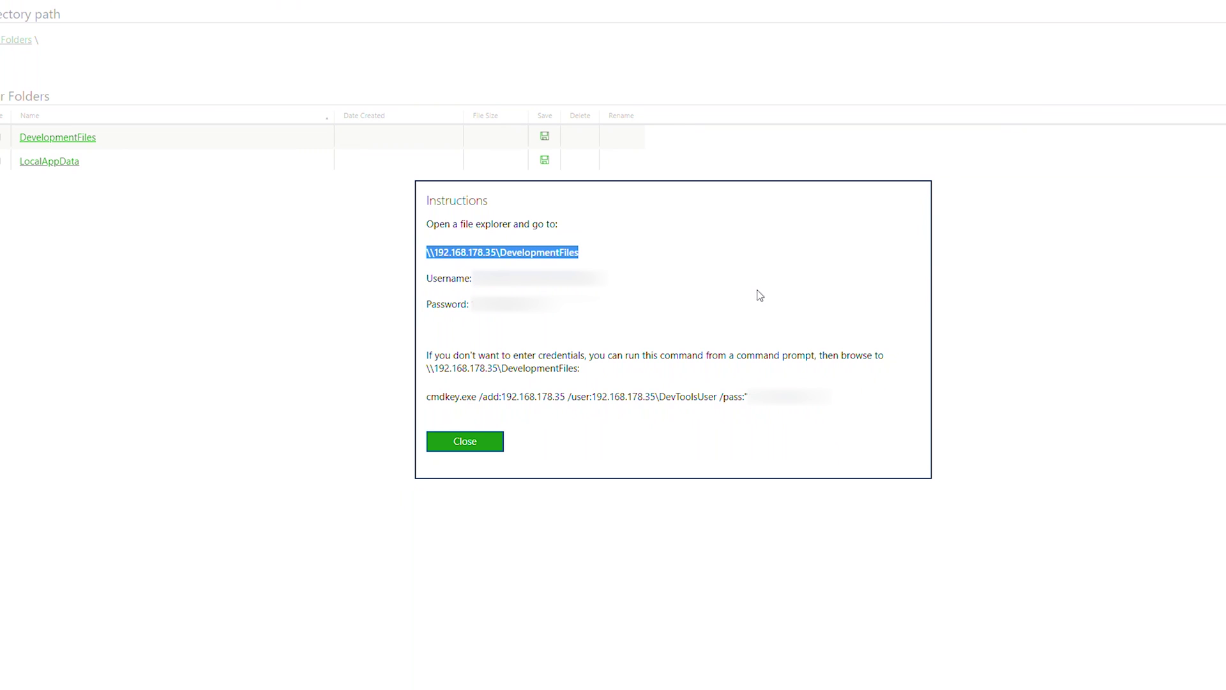
- Copy the full cmdkey.exe credential command for DevToolsUser from the browsing instructions
{"action": "left_click_drag", "start_coordinate": [427, 279], "coordinate": [579, 311]}
{"action": "left_click", "coordinate": [579, 311]}
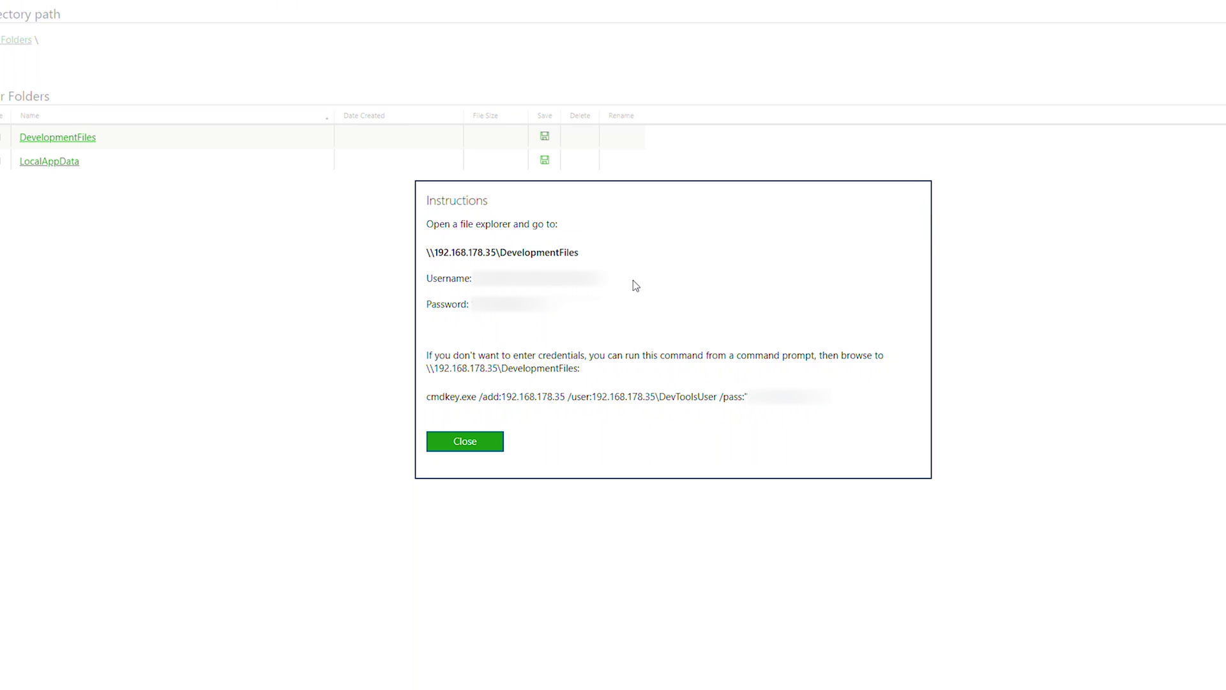
{"action": "mouse_move", "coordinate": [426, 397]}
{"action": "left_mouse_down"}
{"action": "mouse_move", "coordinate": [439, 397]}
{"action": "mouse_move", "coordinate": [420, 417]}
{"action": "left_mouse_up"}
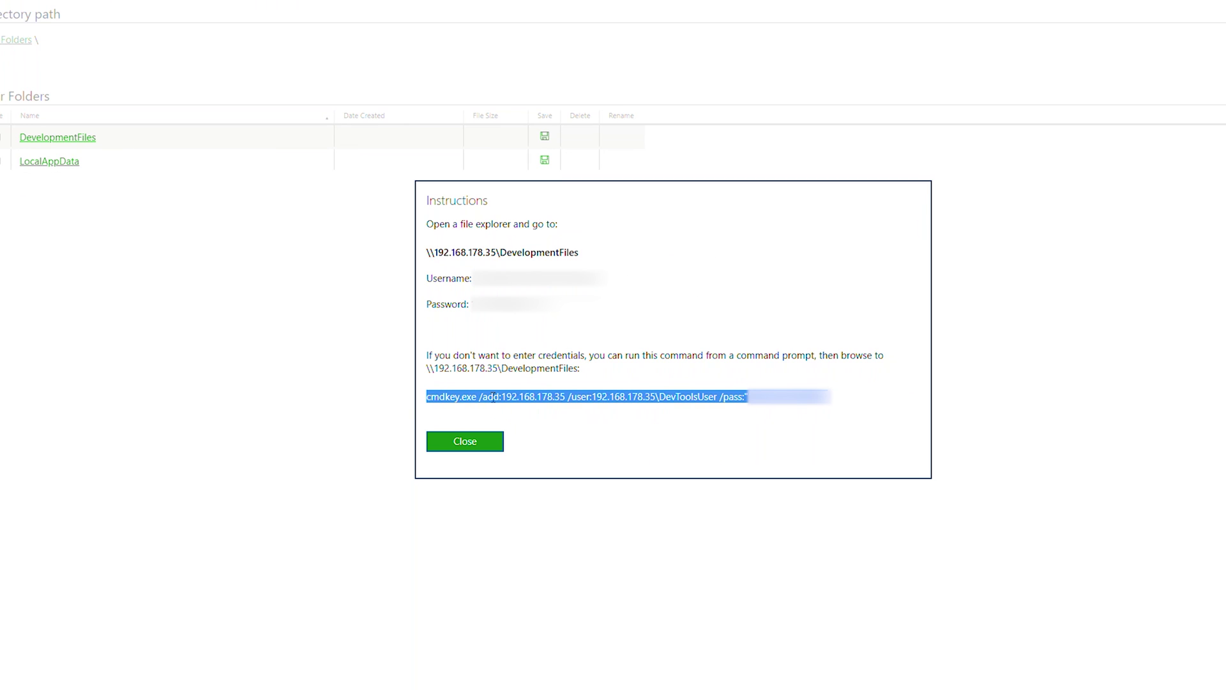
{"action": "right_click", "coordinate": [502, 389]}
{"action": "left_click", "coordinate": [555, 408]}
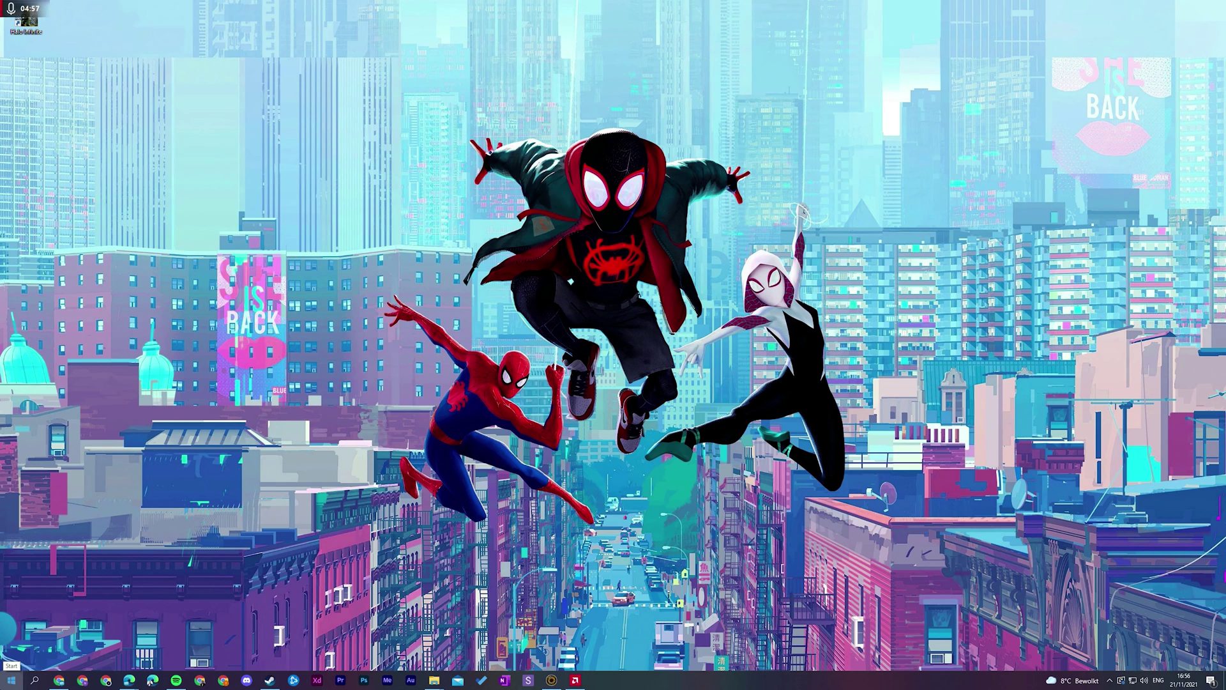
- Open Command Prompt and run the copied cmdkey.exe command for 192.168.178.35 with the DevToolsUser name and password
{"action": "left_click", "coordinate": [11, 680]}
{"action": "type", "text": "cmd"}
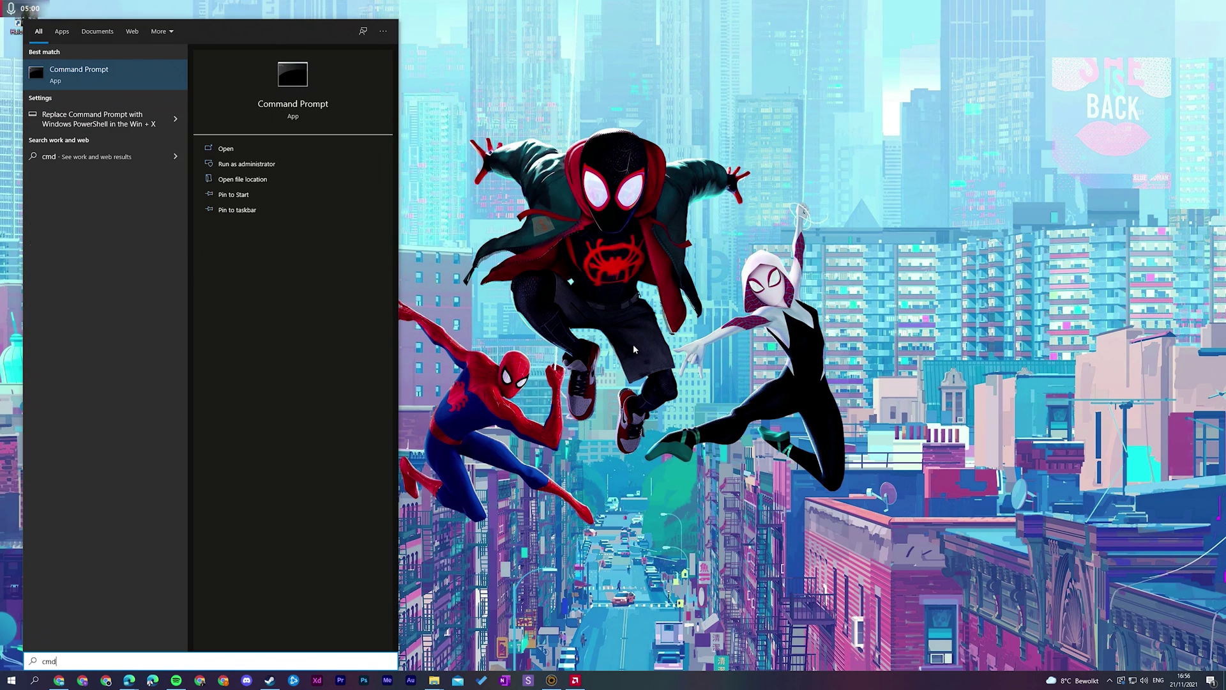
{"action": "left_click", "coordinate": [57, 78]}
{"action": "left_click_drag", "start_coordinate": [347, 56], "coordinate": [710, 204]}
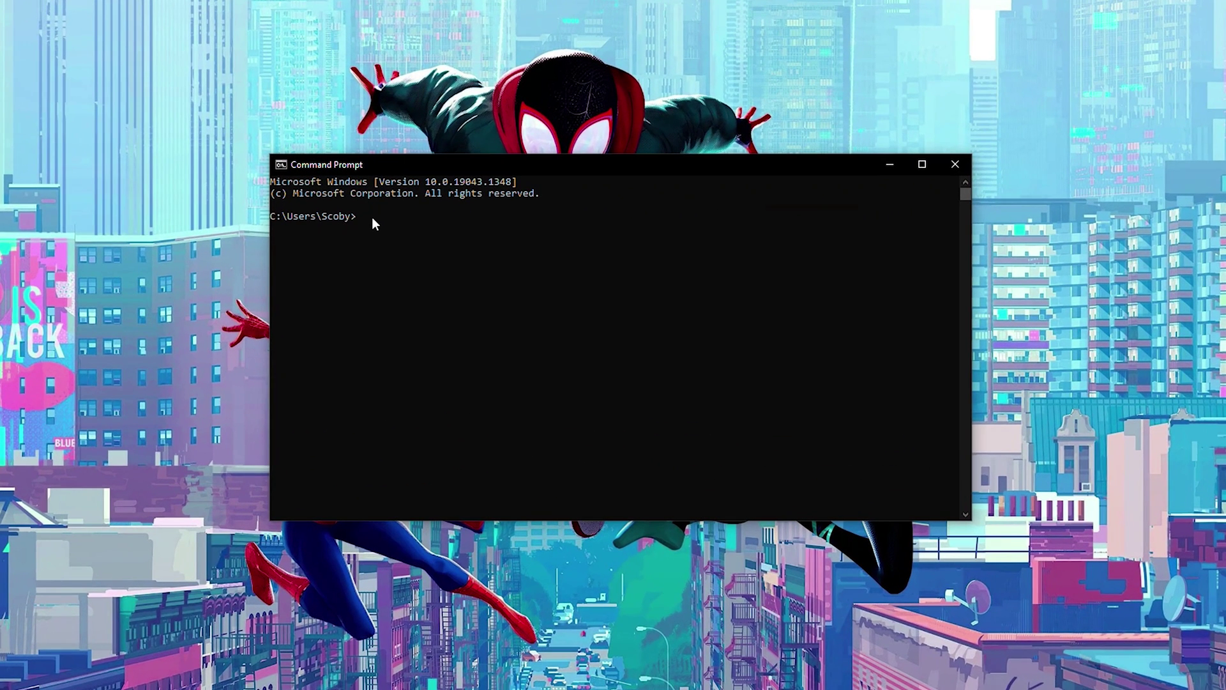
{"action": "key", "text": "ctrl+v"}
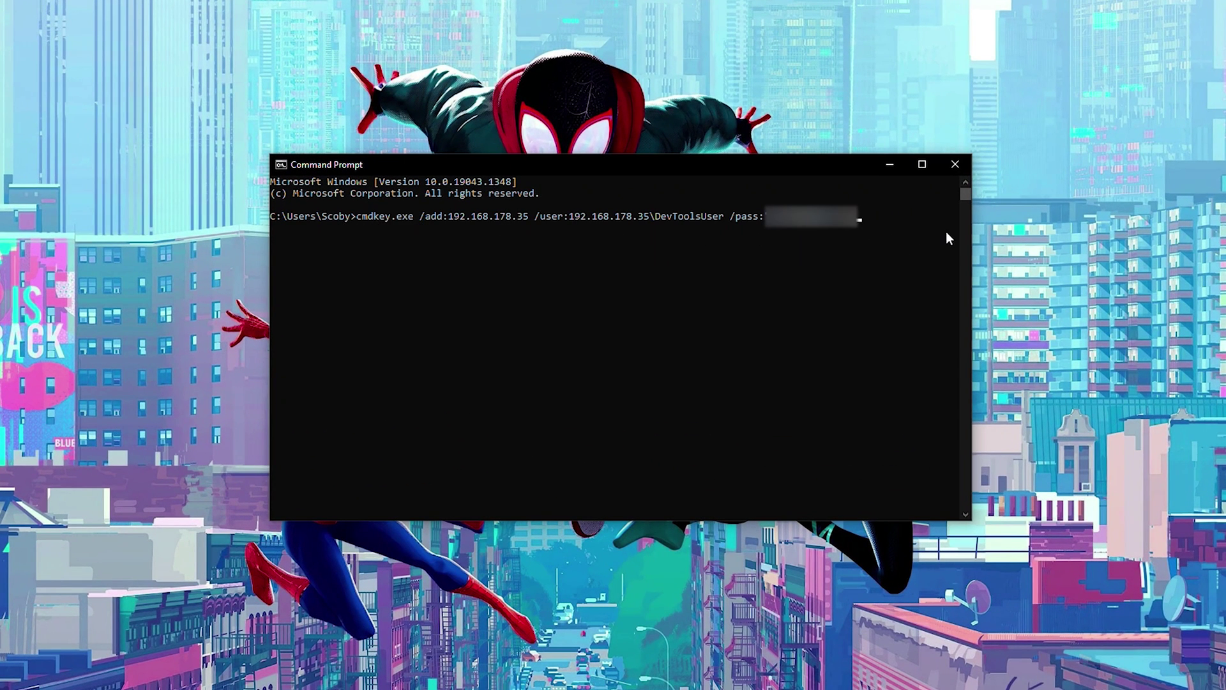
{"action": "key", "text": "Return"}
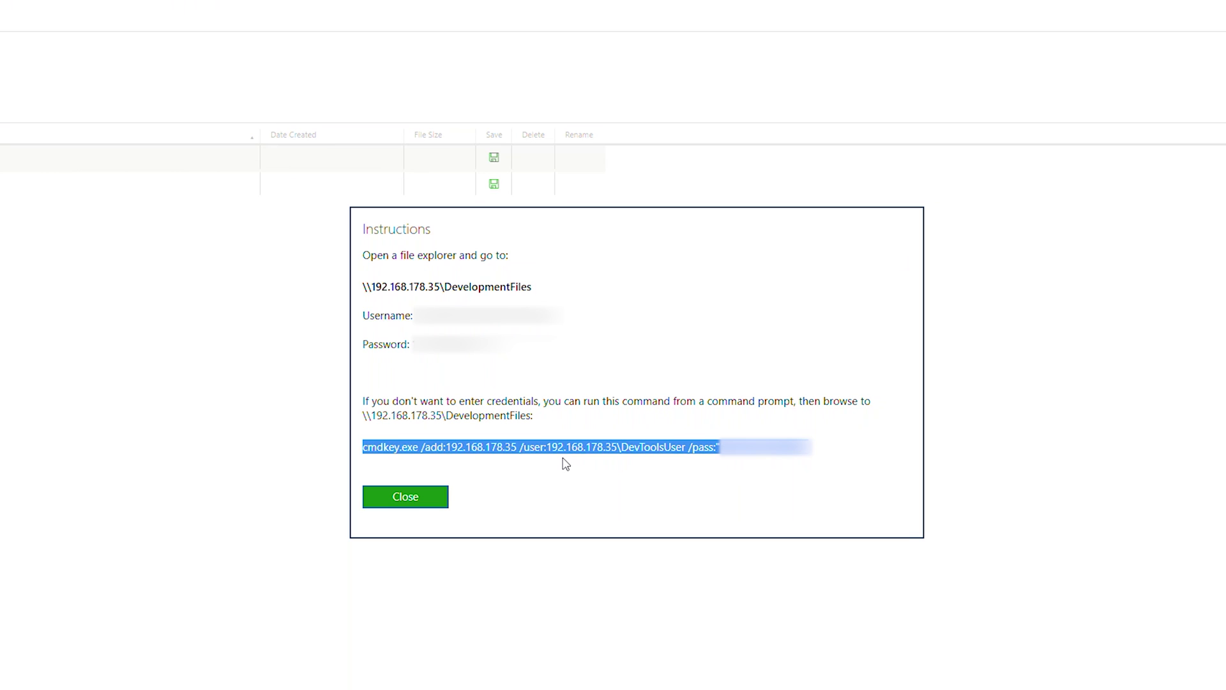
- Copy the DevelopmentFiles share path and start mapping a network drive in Windows File Explorer with drive letter Y:
{"action": "left_click_drag", "start_coordinate": [534, 287], "coordinate": [363, 291]}
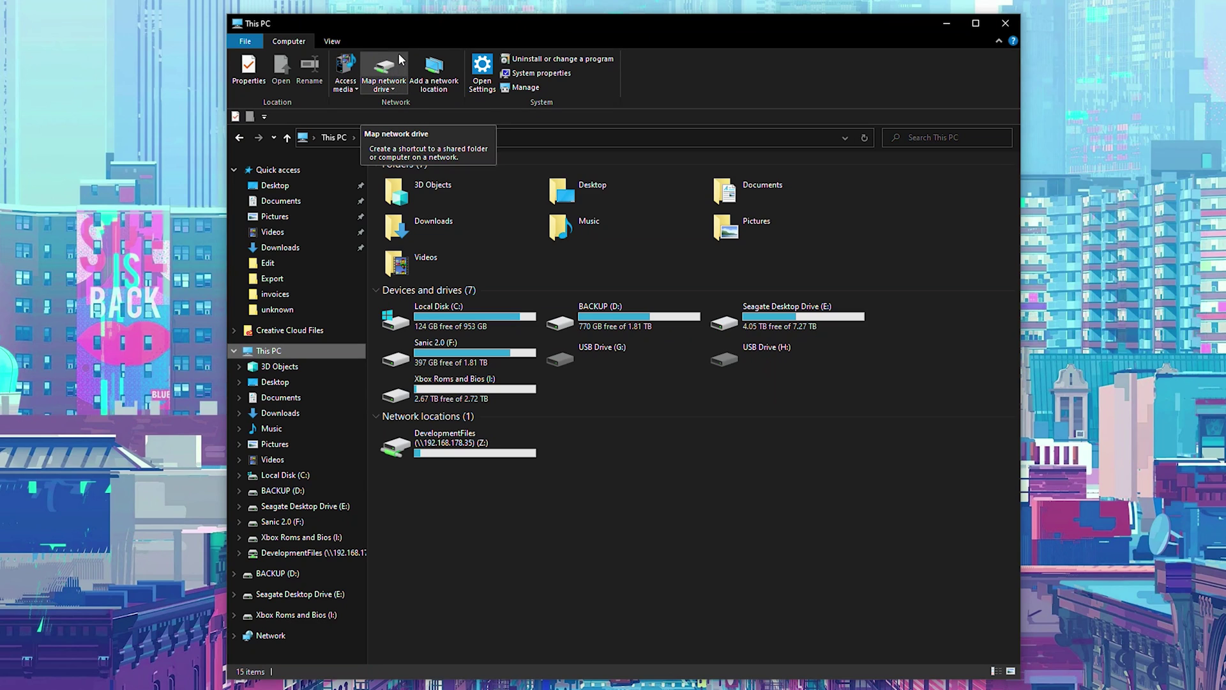
{"action": "left_click", "coordinate": [385, 71]}
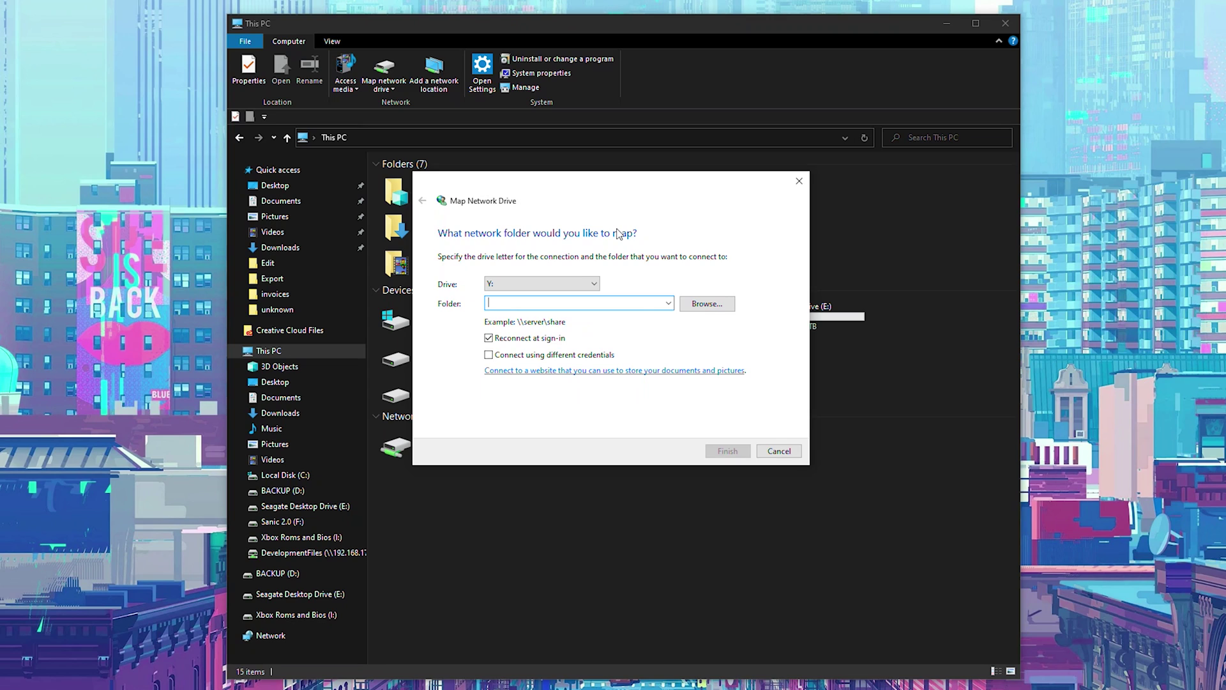
{"action": "left_click", "coordinate": [521, 285]}
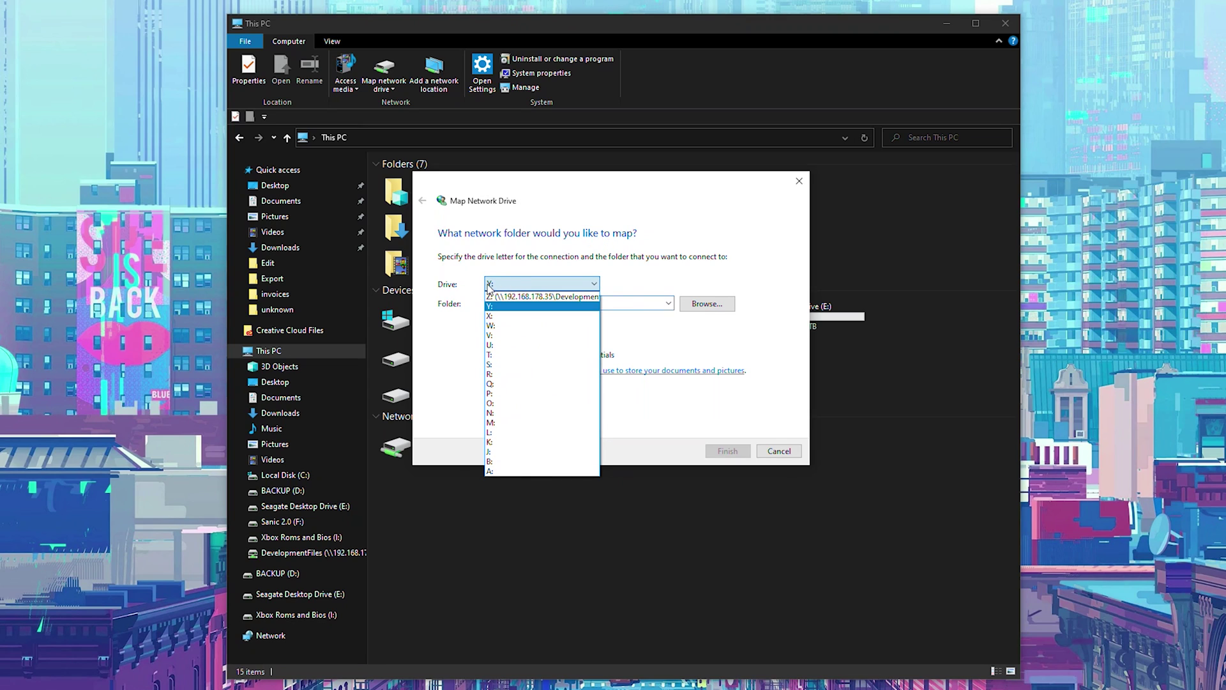
{"action": "left_click", "coordinate": [516, 286]}
{"action": "left_click", "coordinate": [494, 288]}
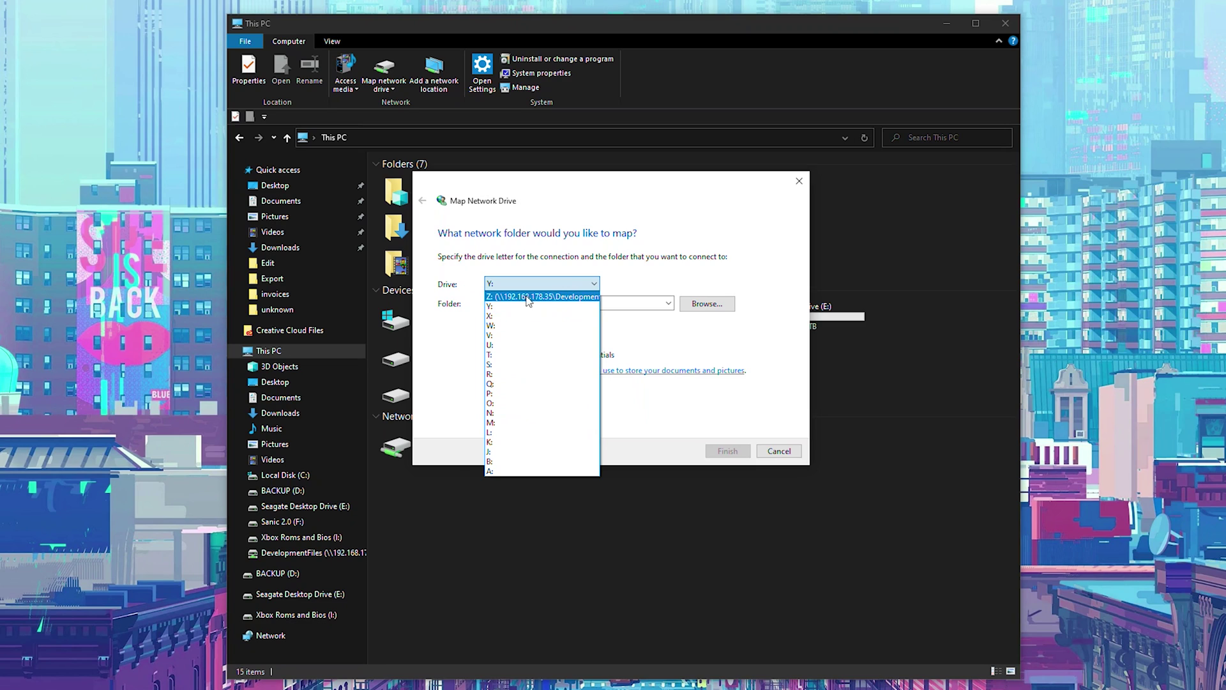
{"action": "left_click", "coordinate": [501, 306]}
{"action": "left_click", "coordinate": [492, 290]}
{"action": "left_click", "coordinate": [510, 305]}
{"action": "left_click", "coordinate": [535, 304]}
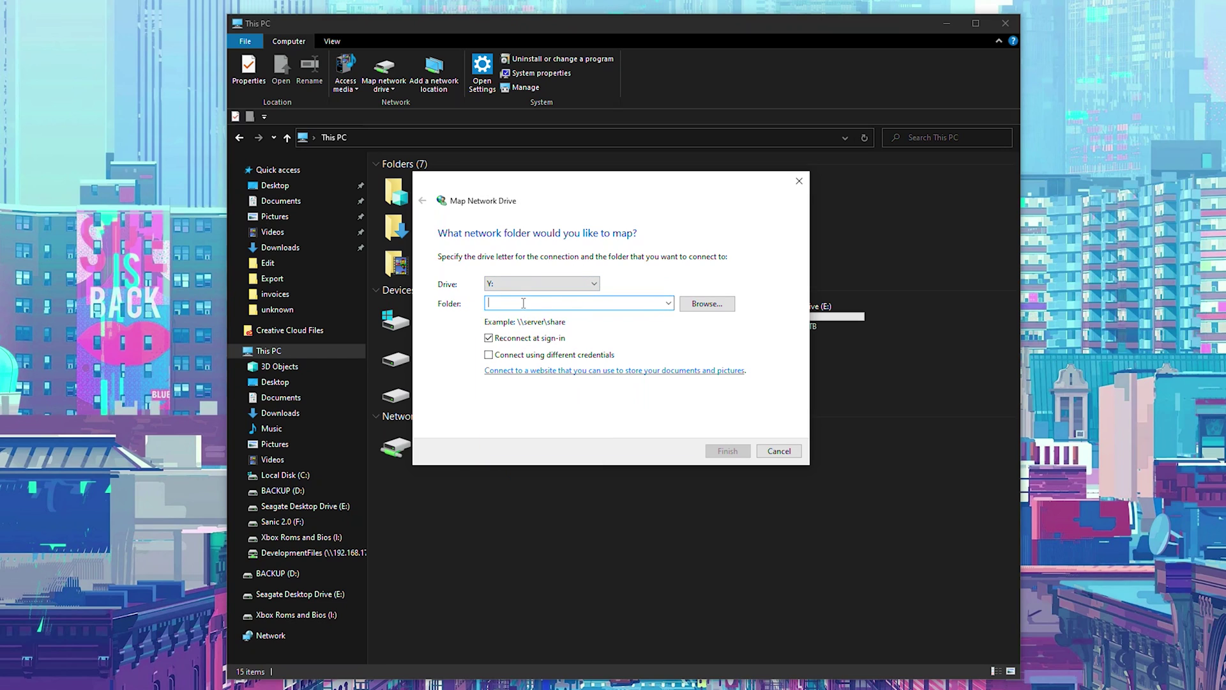
- Enter \\192.168.178.35\DevelopmentFiles as the folder with Reconnect at sign-in turned off, and cancel the mapping
{"action": "key", "text": "ctrl+v"}
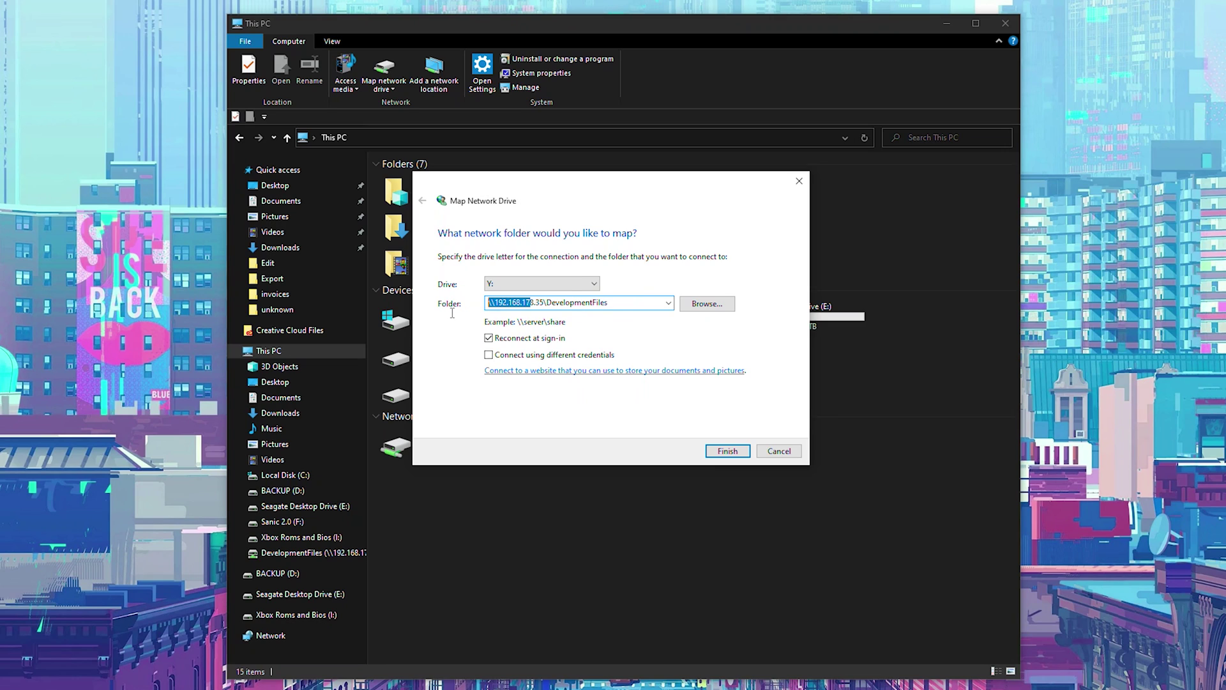
{"action": "key", "text": "ctrl+a"}
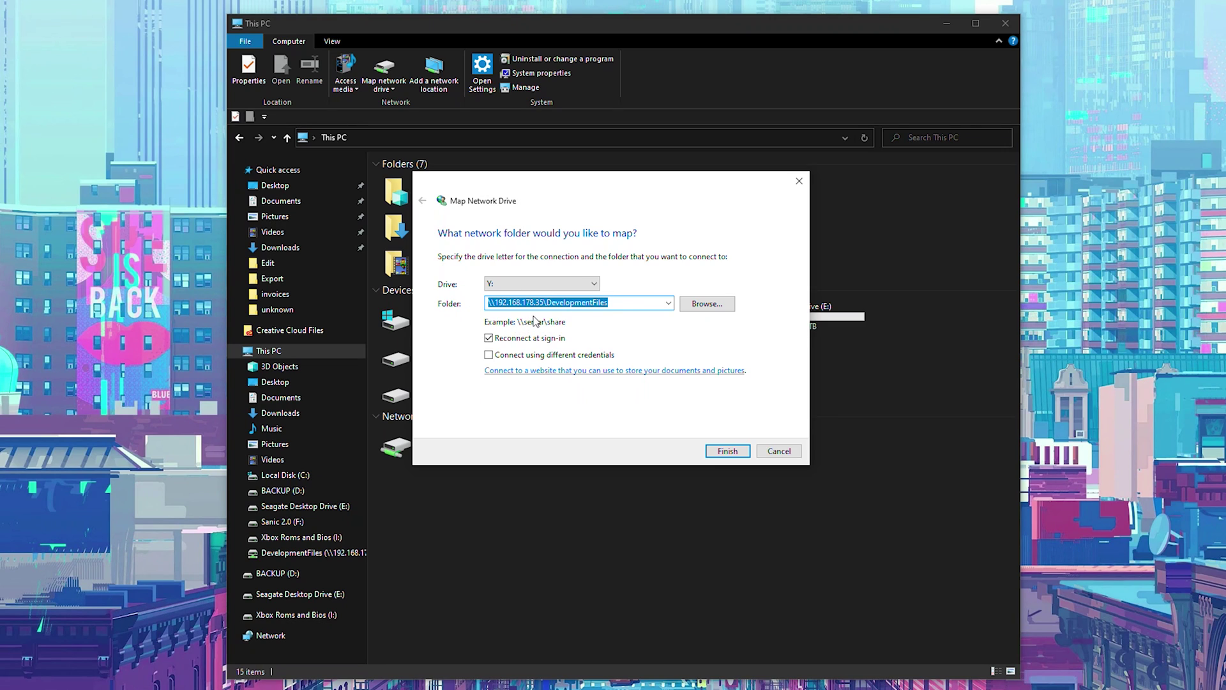
{"action": "left_click", "coordinate": [520, 339]}
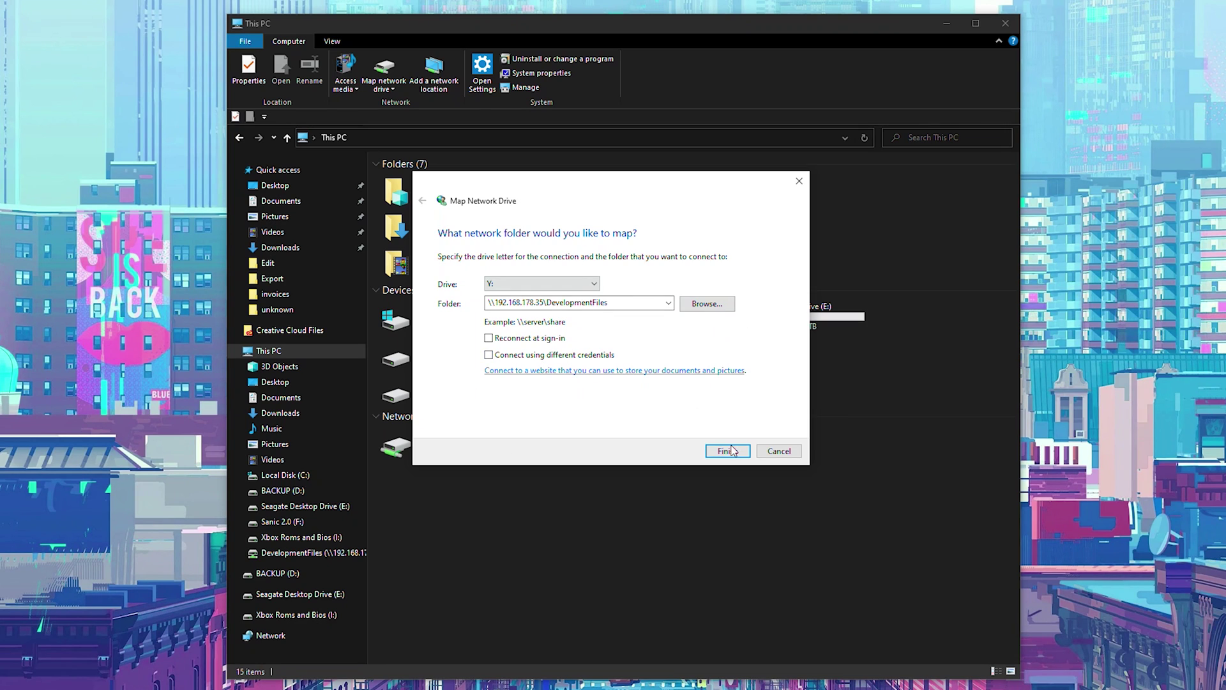
{"action": "left_click", "coordinate": [779, 451]}
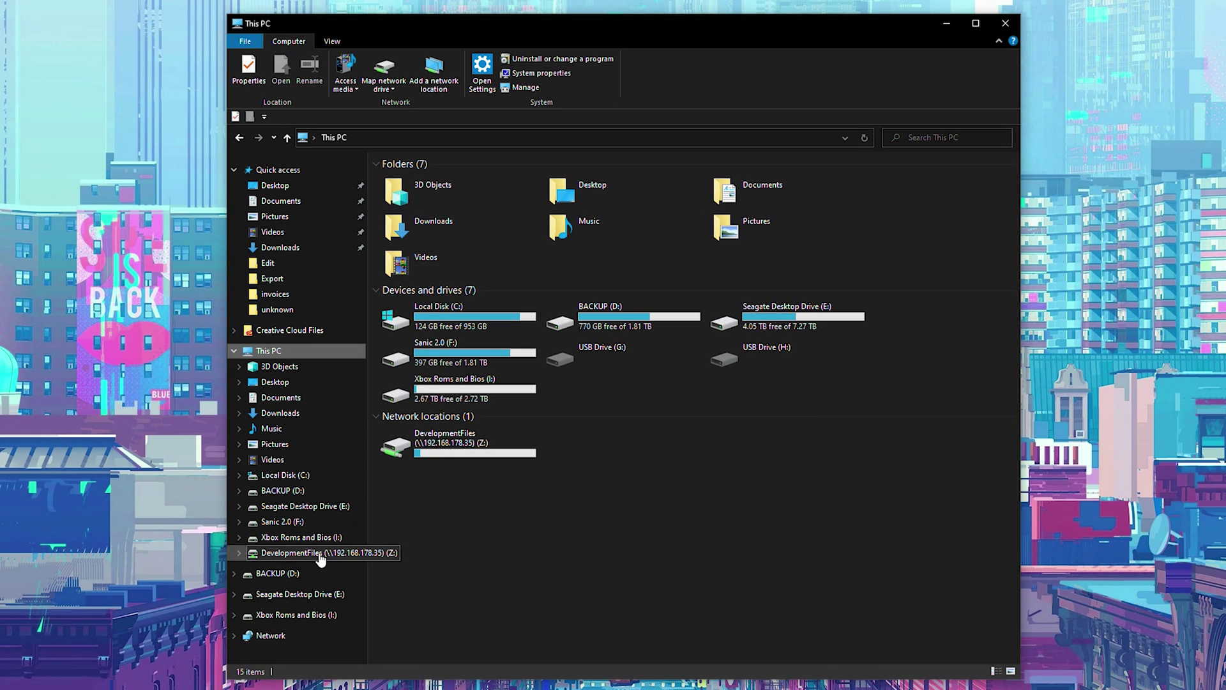
- Open the WindowsApps folder on the DevelopmentFiles (Z:) network drive and select both RetroArch-Fox2 21.11.7.0 folders
{"action": "left_click", "coordinate": [320, 554]}
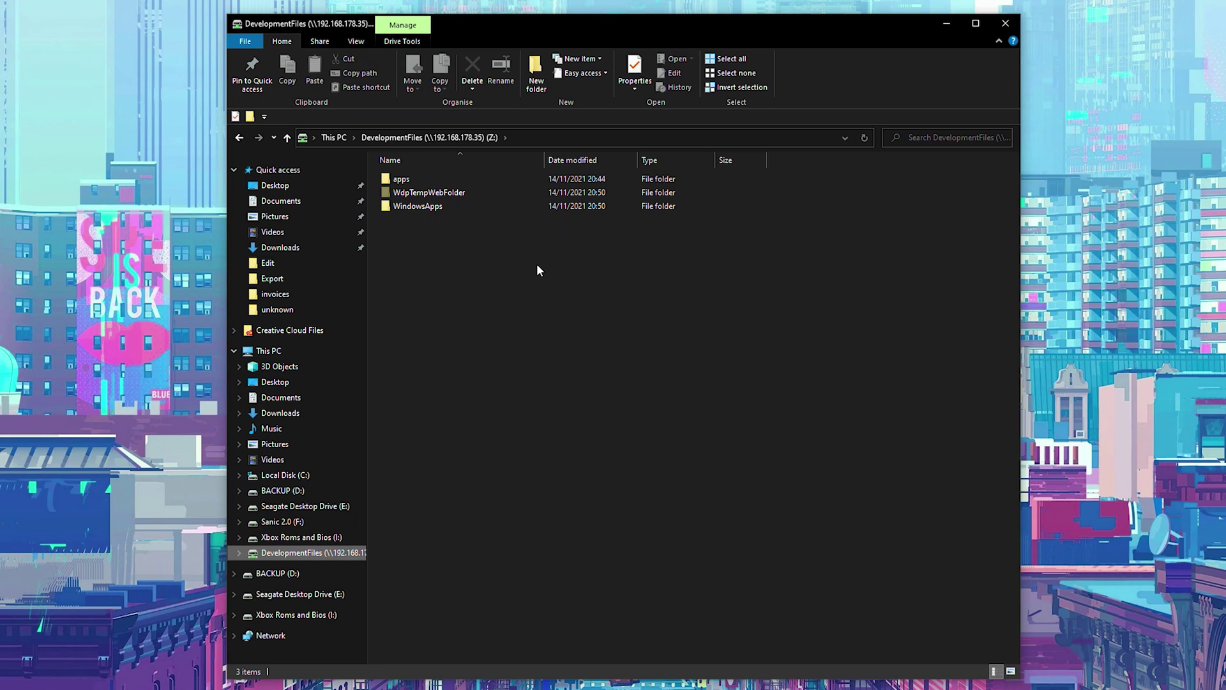
{"action": "double_click", "coordinate": [409, 207]}
{"action": "left_click_drag", "start_coordinate": [848, 293], "coordinate": [466, 171]}
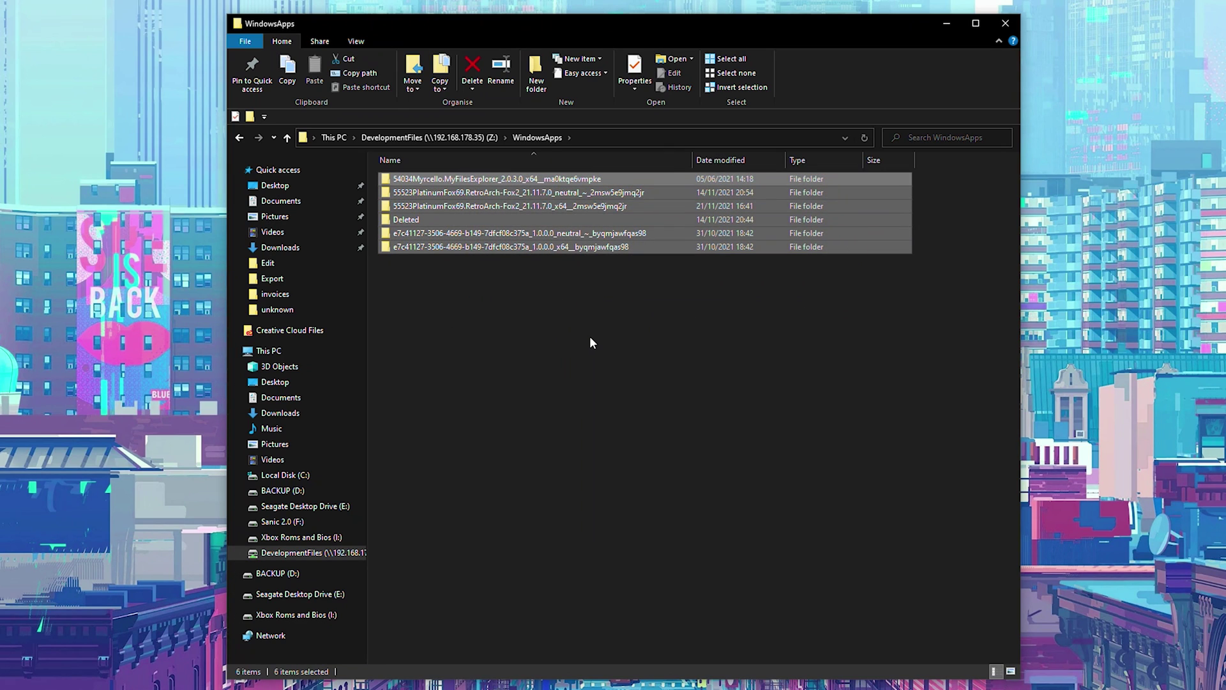
{"action": "left_click", "coordinate": [589, 339]}
{"action": "left_click", "coordinate": [472, 182]}
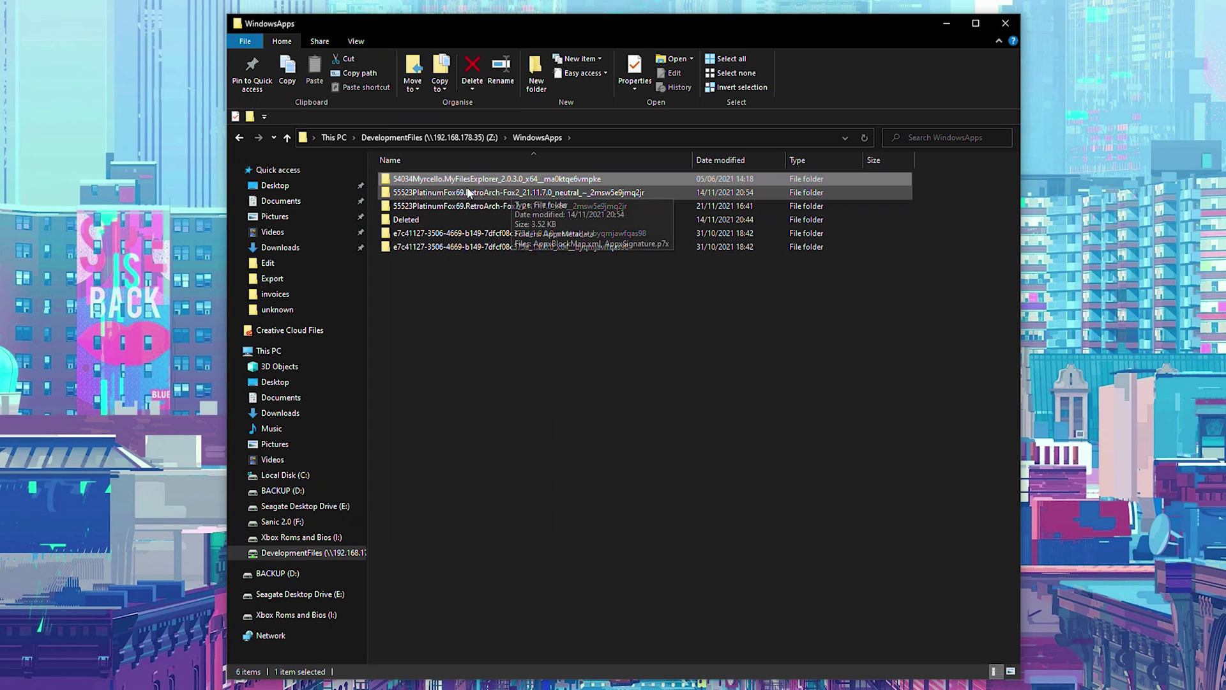
{"action": "left_click", "coordinate": [823, 193]}
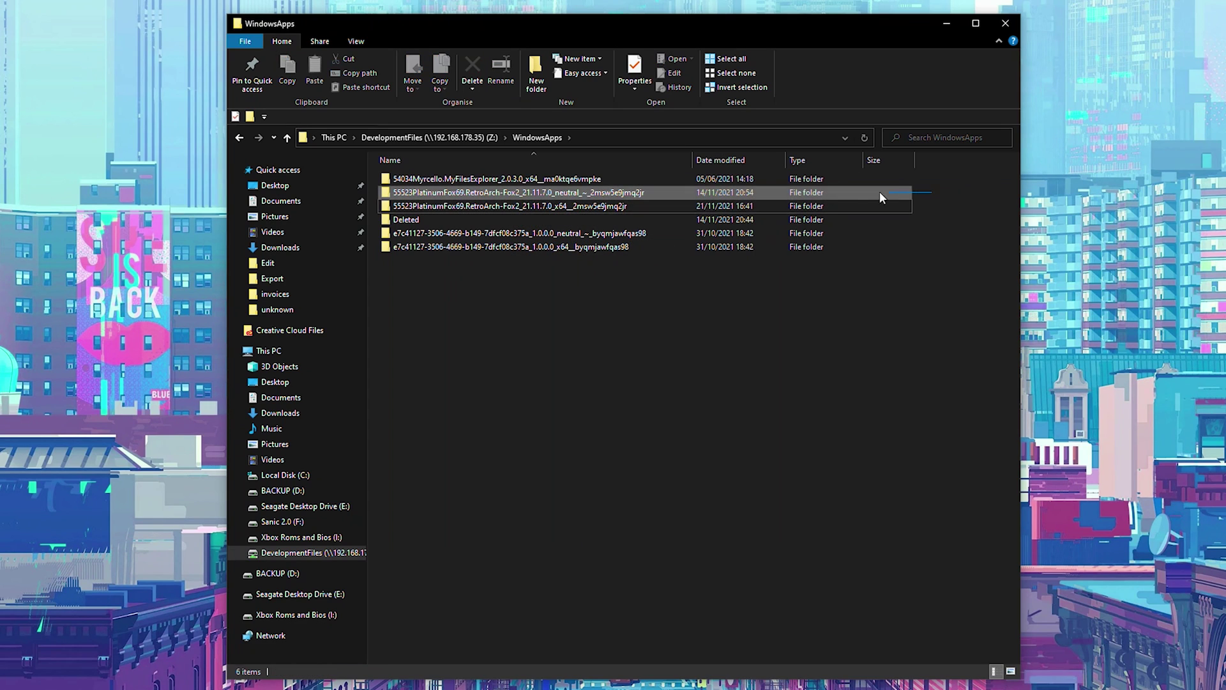
{"action": "left_click", "coordinate": [530, 206], "text": "shift"}
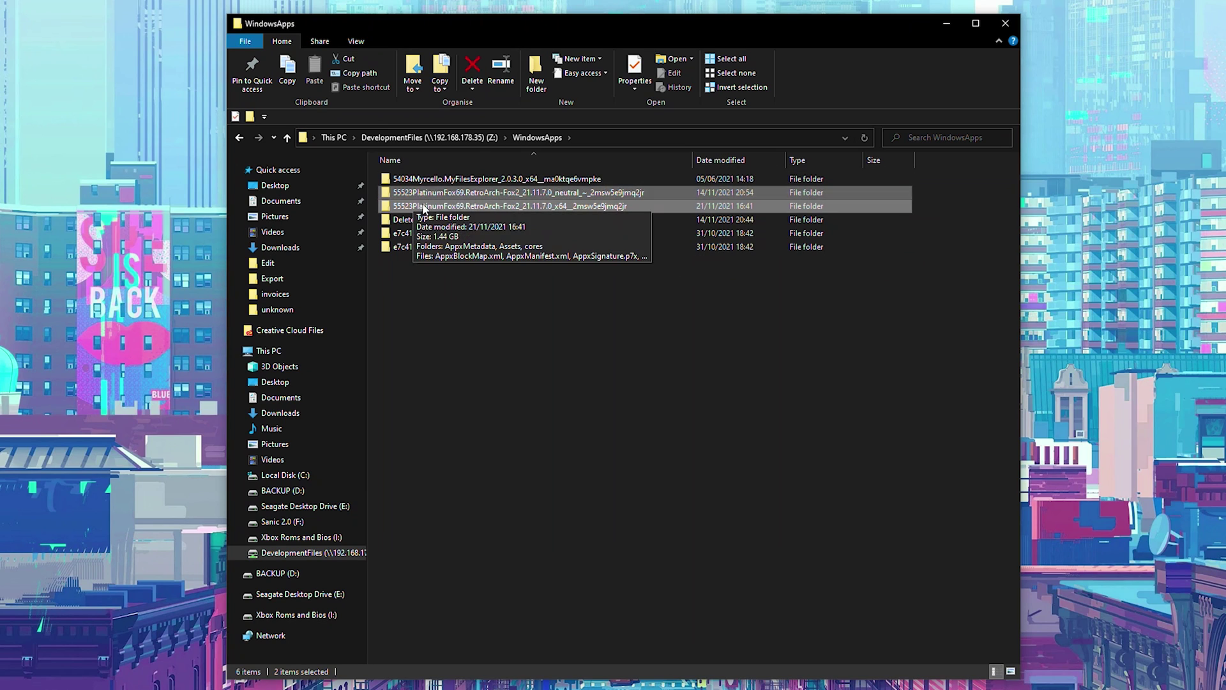
- Open the RetroArch-Fox2_21.11.7.0_x64 folder inside WindowsApps and look through its contents
{"action": "left_click", "coordinate": [497, 203]}
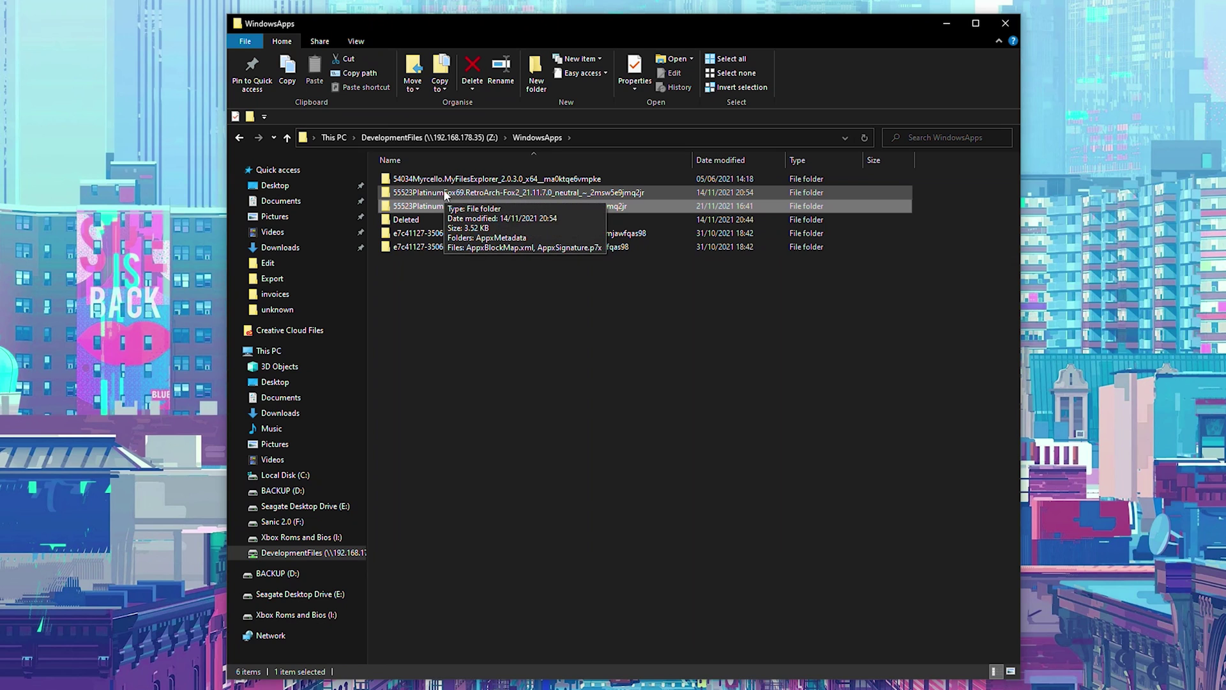
{"action": "double_click", "coordinate": [505, 206]}
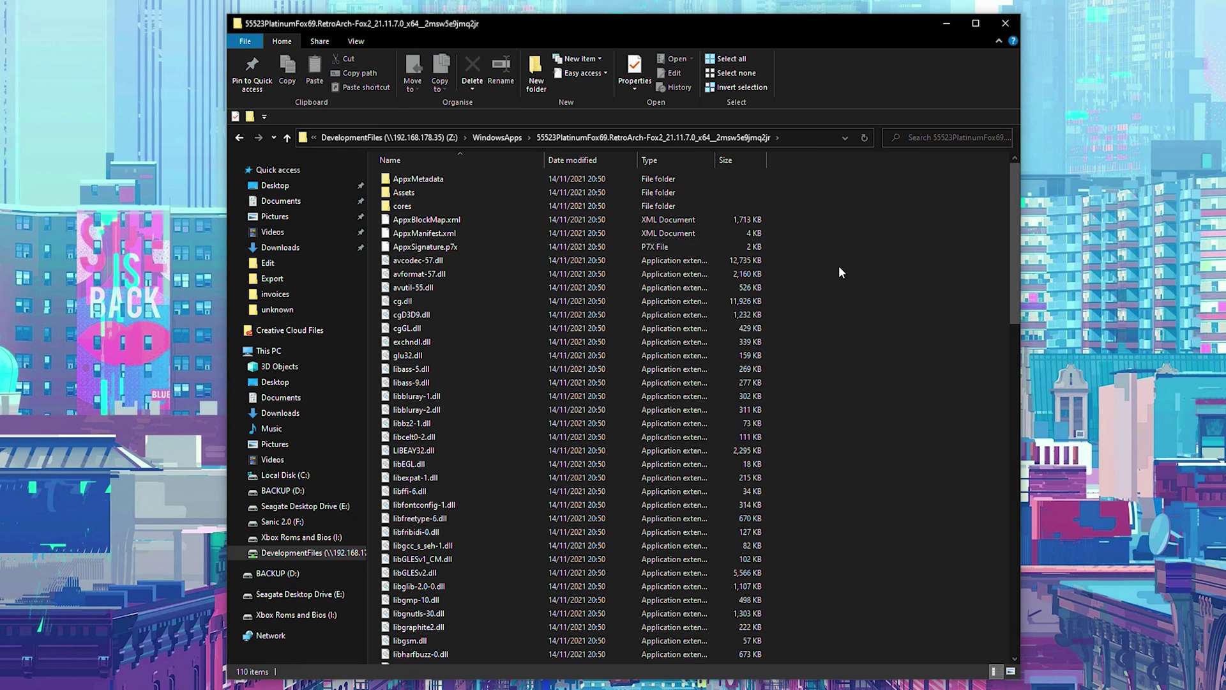
{"action": "scroll", "coordinate": [838, 260], "scroll_direction": "down", "scroll_amount": 10}
{"action": "scroll", "coordinate": [837, 260], "scroll_direction": "up", "scroll_amount": 10}
- Create a new folder named system in the RetroArch x64 folder
{"action": "right_click", "coordinate": [807, 236]}
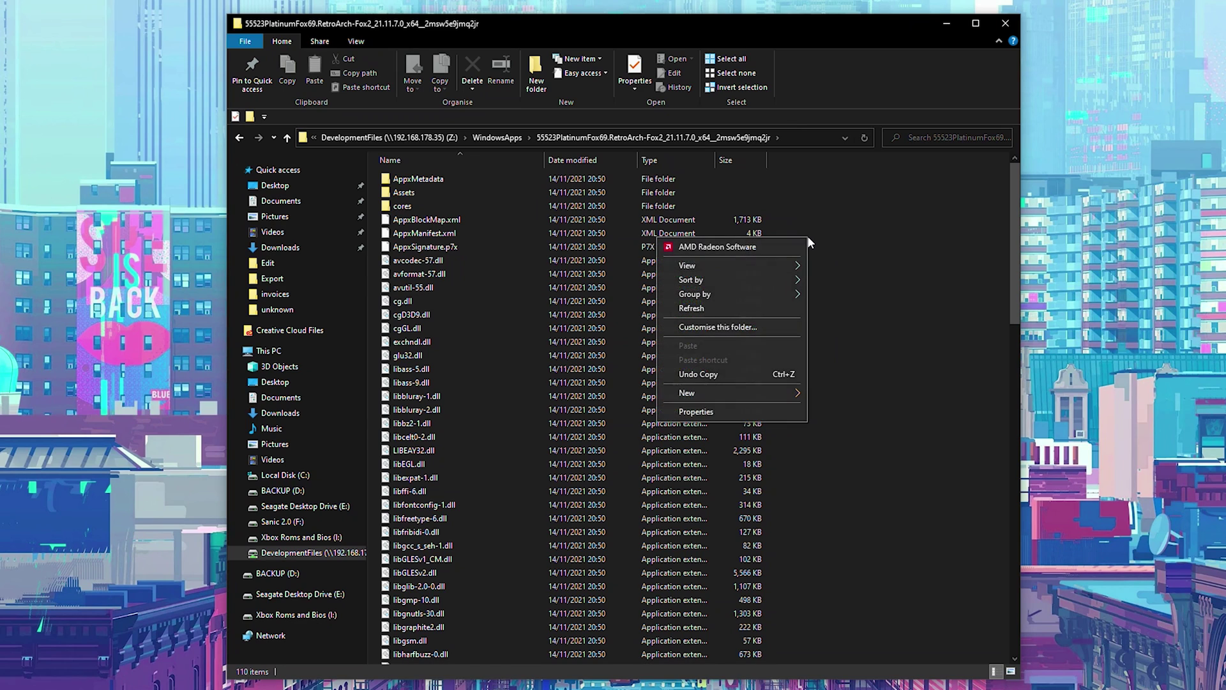
{"action": "left_click", "coordinate": [836, 394]}
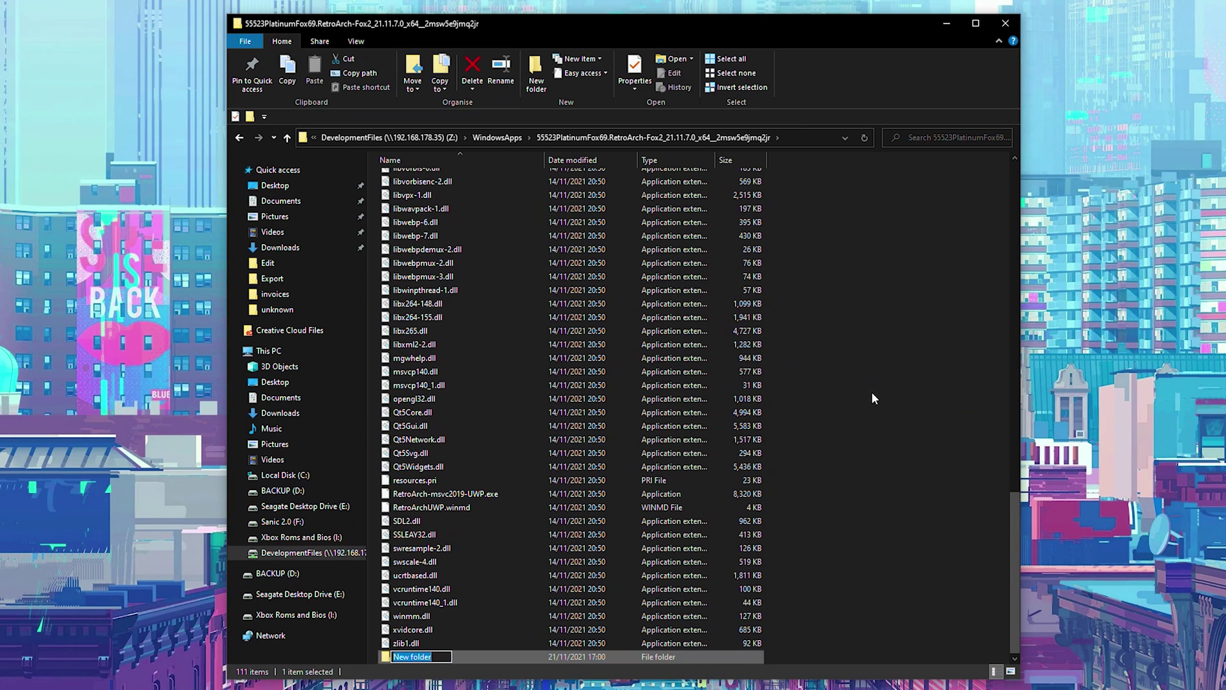
{"action": "type", "text": "system"}
{"action": "key", "text": "Return"}
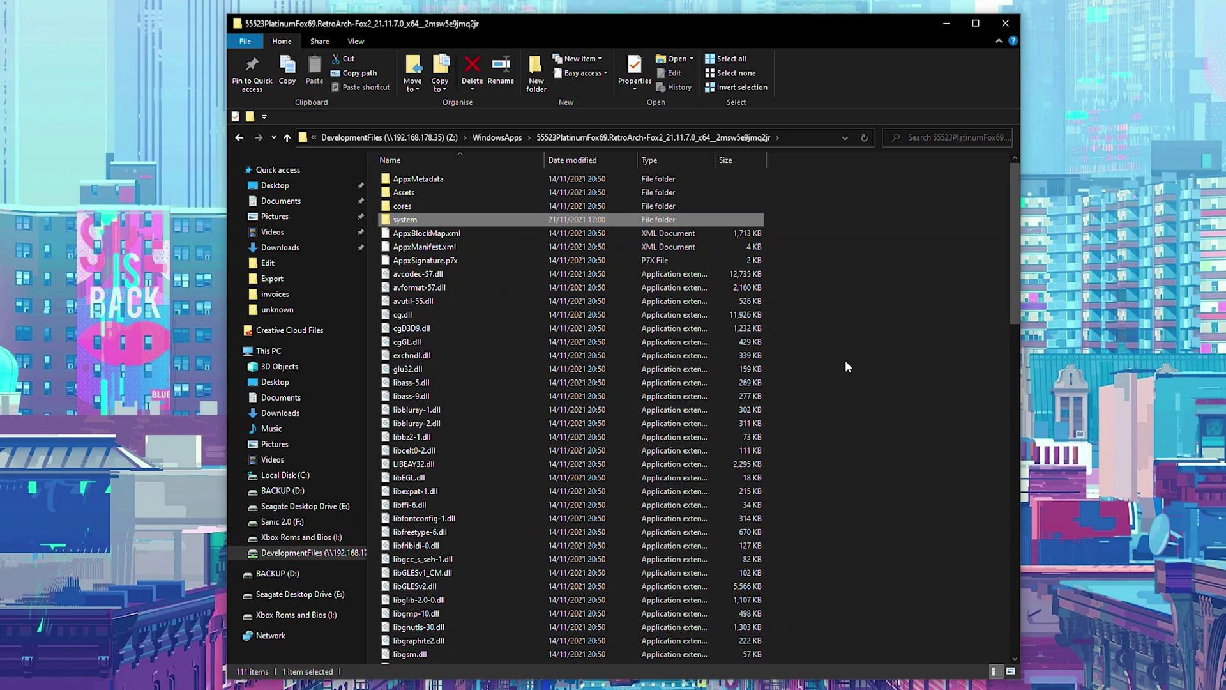
{"action": "mouse_move", "coordinate": [423, 223]}
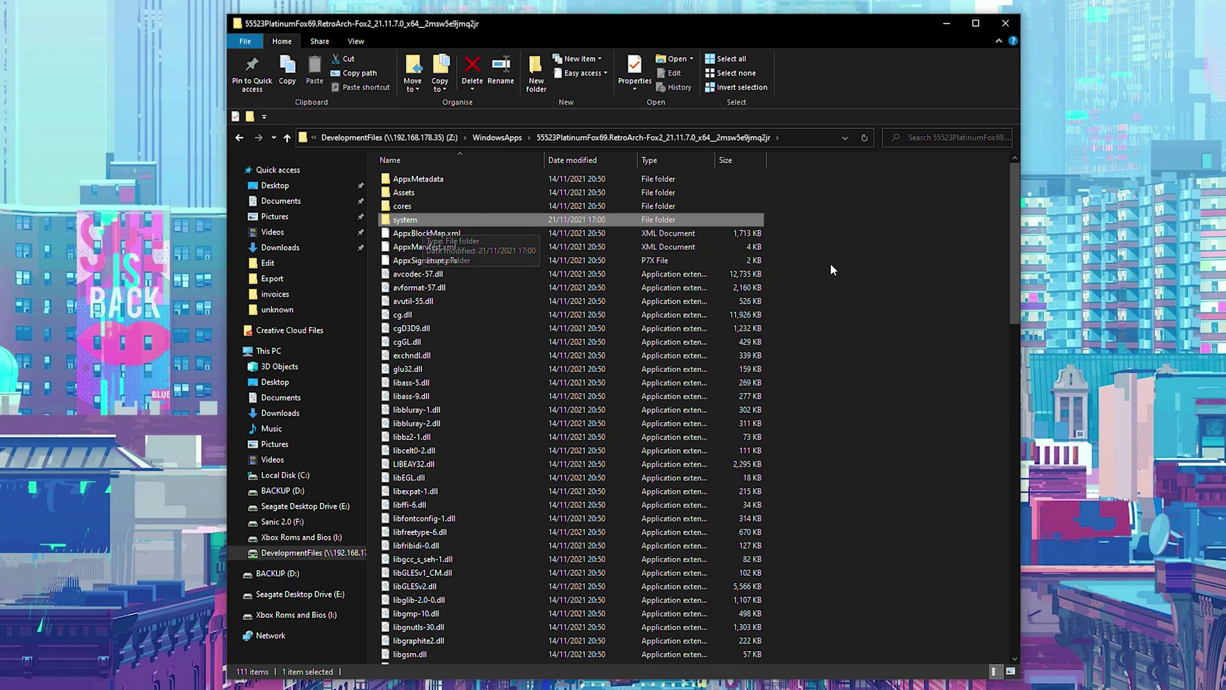
- Create two more folders in the RetroArch x64 folder, named saves and saves states
{"action": "right_click", "coordinate": [804, 282]}
{"action": "mouse_move", "coordinate": [776, 434]}
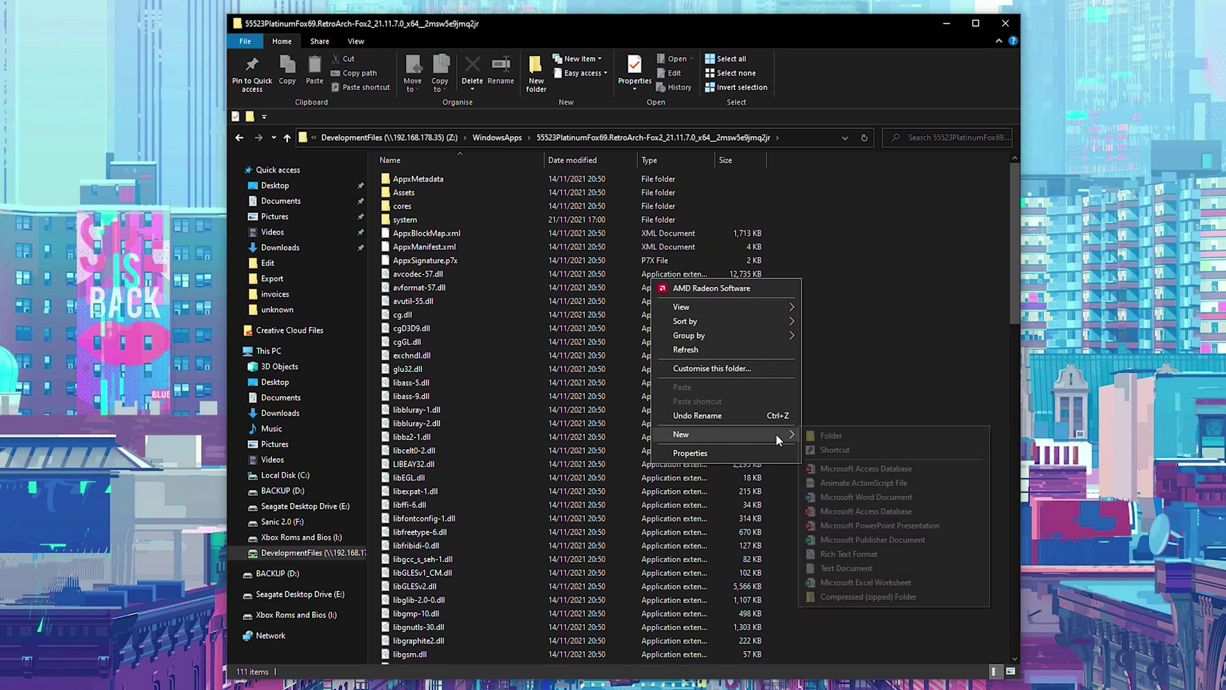
{"action": "left_click", "coordinate": [824, 435]}
{"action": "type", "text": "saves"}
{"action": "key", "text": "Return"}
{"action": "right_click", "coordinate": [849, 454]}
{"action": "mouse_move", "coordinate": [834, 425]}
{"action": "left_click", "coordinate": [906, 438]}
- Create folders named config and games in the RetroArch x64 folder
{"action": "right_click", "coordinate": [866, 227]}
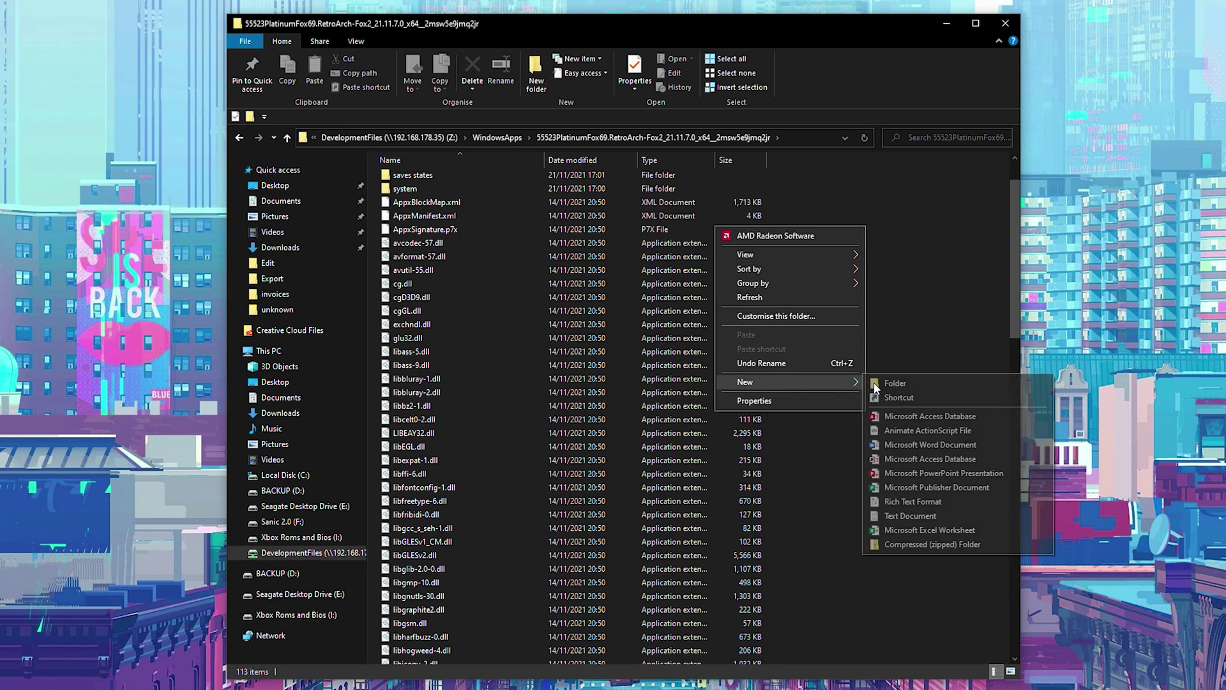
{"action": "left_click", "coordinate": [895, 381]}
{"action": "type", "text": "config"}
{"action": "key", "text": "Return"}
{"action": "right_click", "coordinate": [790, 270]}
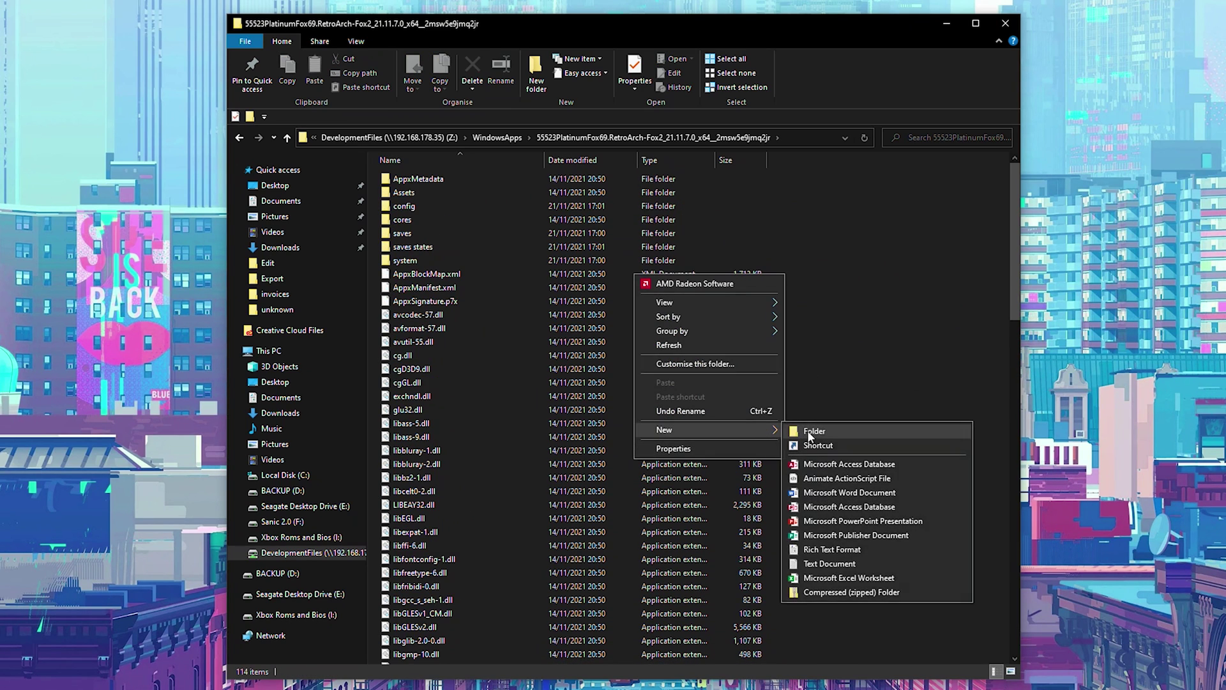
{"action": "left_click", "coordinate": [819, 430]}
{"action": "scroll", "coordinate": [881, 425], "scroll_direction": "up", "scroll_amount": 18}
{"action": "scroll", "coordinate": [882, 425], "scroll_direction": "up", "scroll_amount": 8}
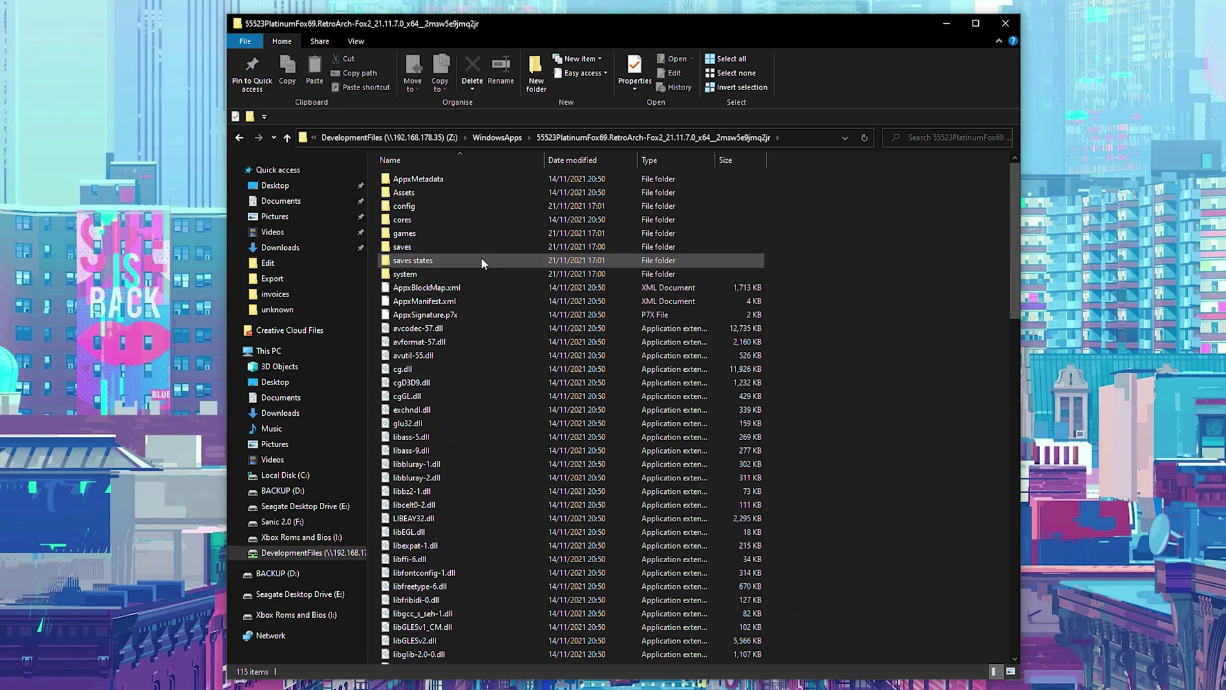
- Select the folders from AppxMetadata through system in the RetroArch x64 folder to review the folder set
{"action": "left_click_drag", "start_coordinate": [781, 270], "coordinate": [792, 174]}
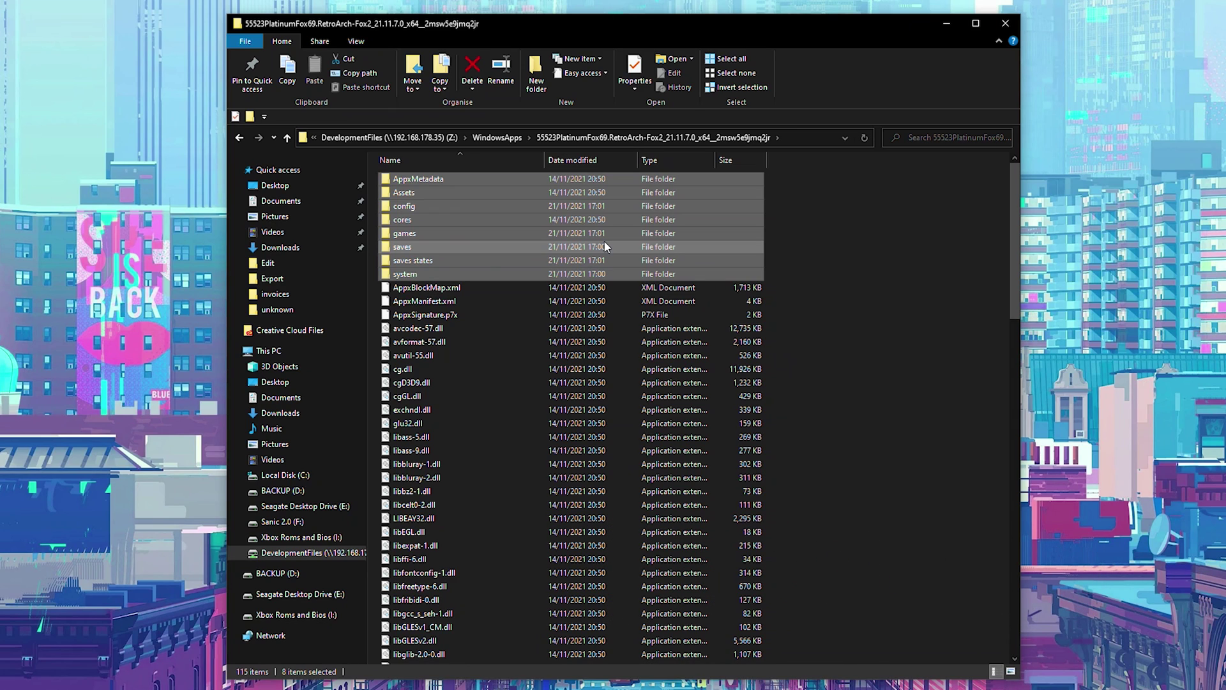
{"action": "left_click", "coordinate": [511, 275]}
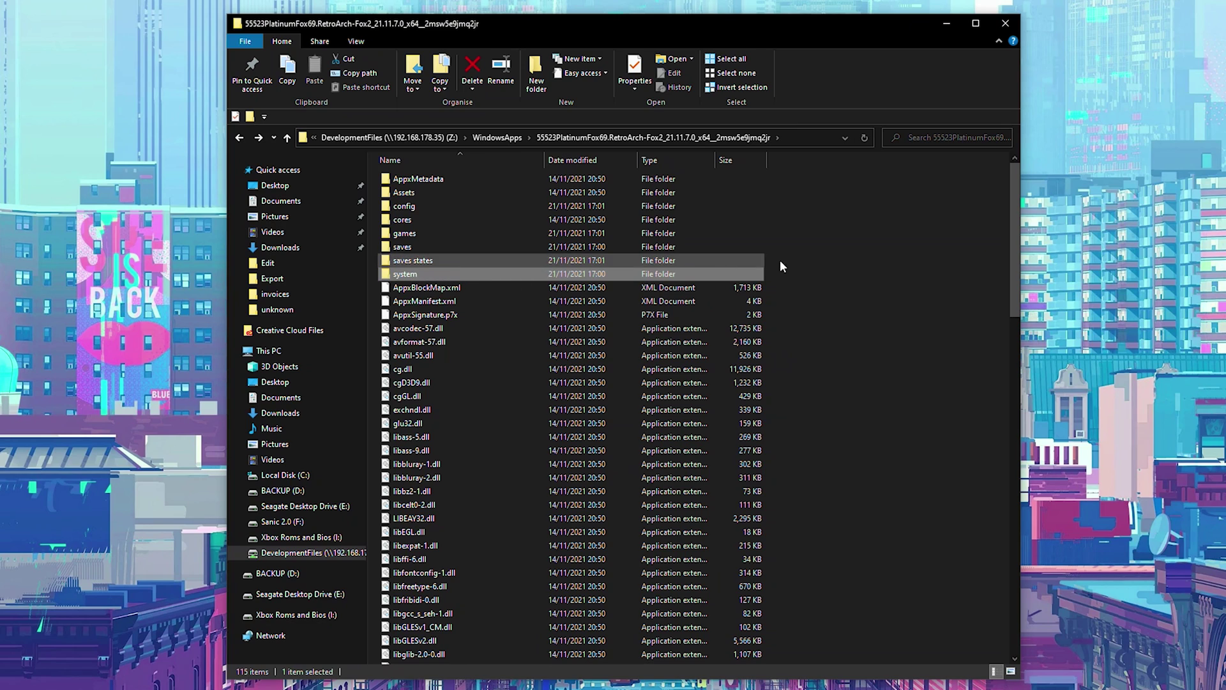
{"action": "left_click_drag", "start_coordinate": [803, 270], "coordinate": [467, 180]}
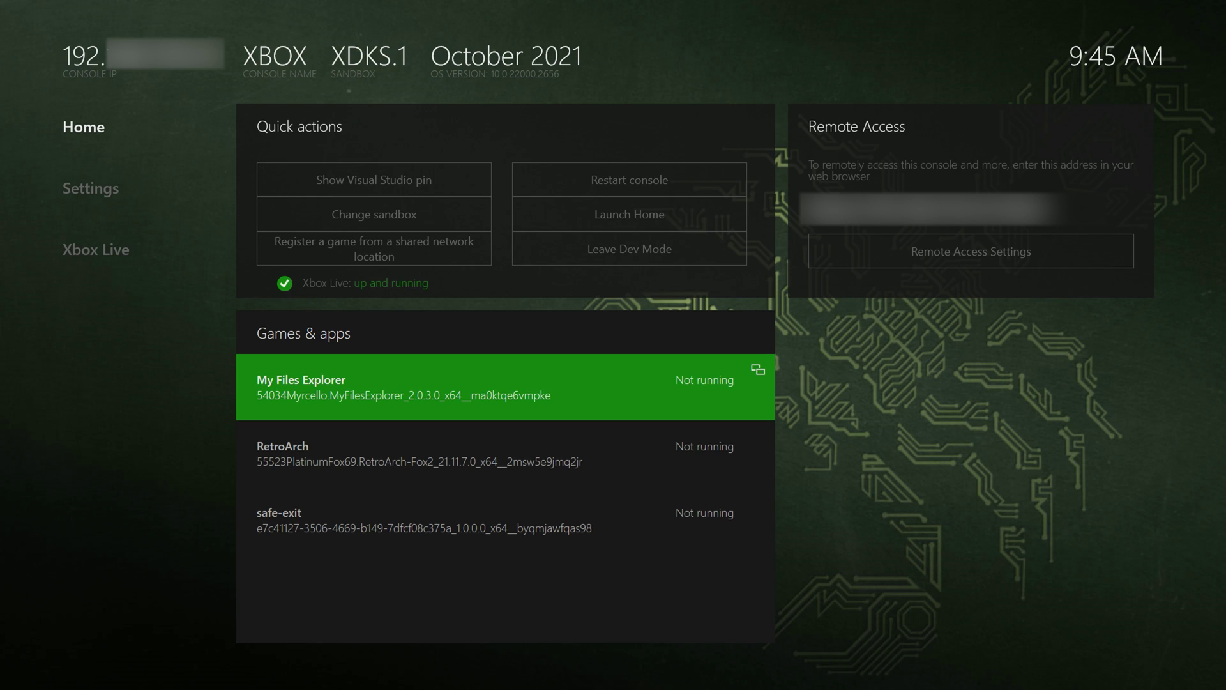
- Switch to the Xbox Dev Home screen, launch RetroArch, and open its Directory settings
{"action": "key", "text": "Down"}
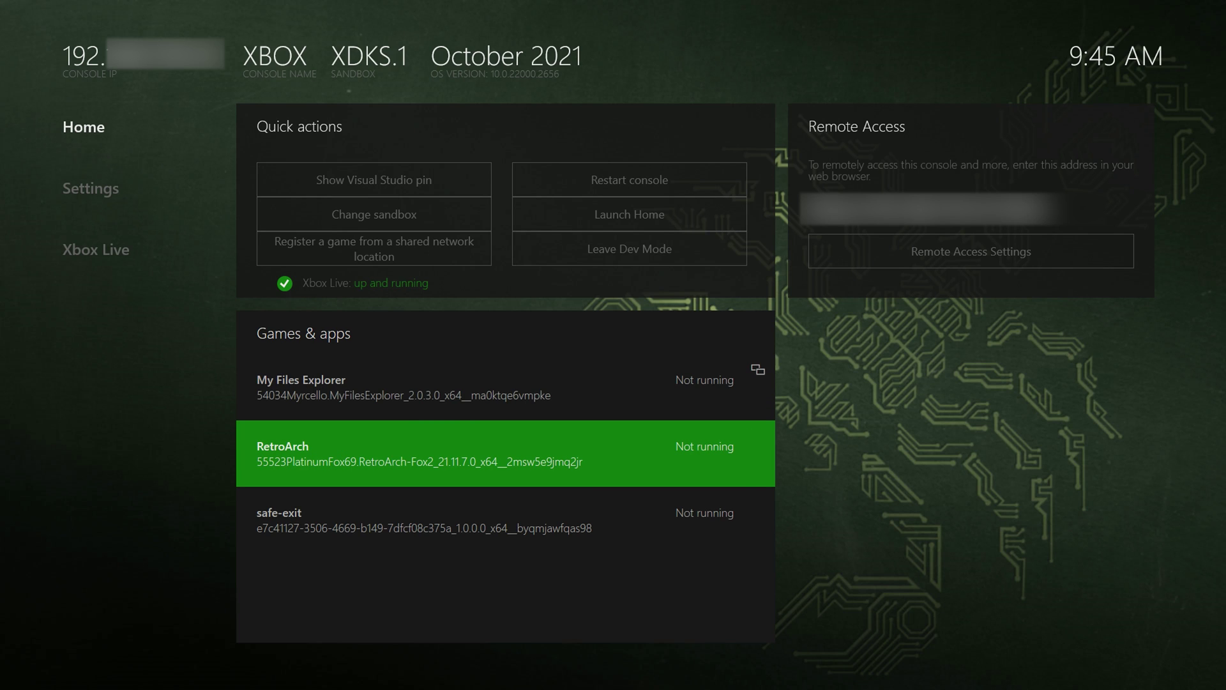
{"action": "key", "text": "Return"}
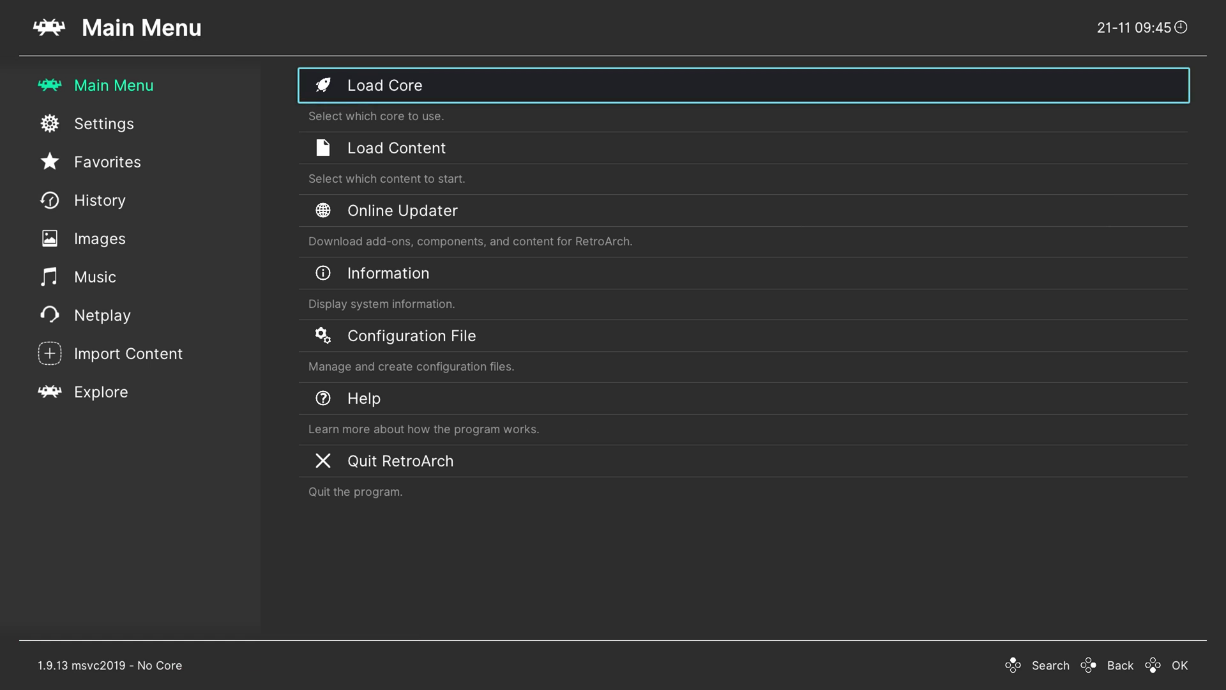
{"action": "key", "text": "Left"}
{"action": "key", "text": "Down"}
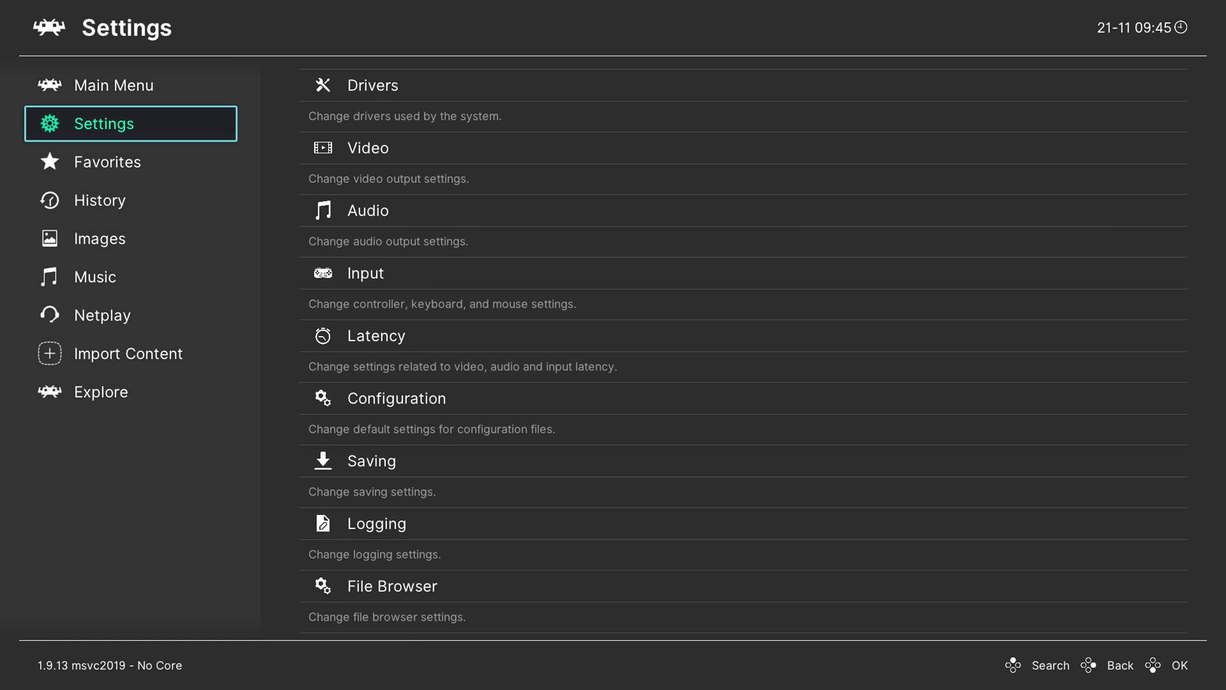
{"action": "key", "text": "Right"}
{"action": "key", "text": "Up"}
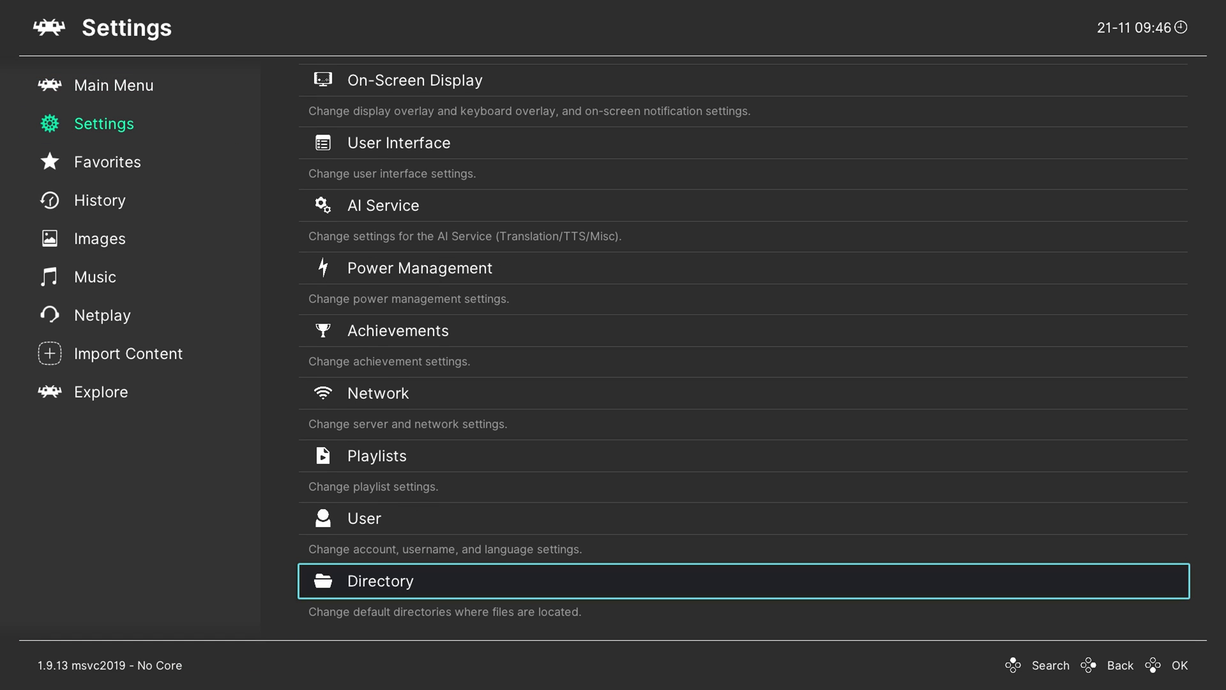
{"action": "key", "text": "Return"}
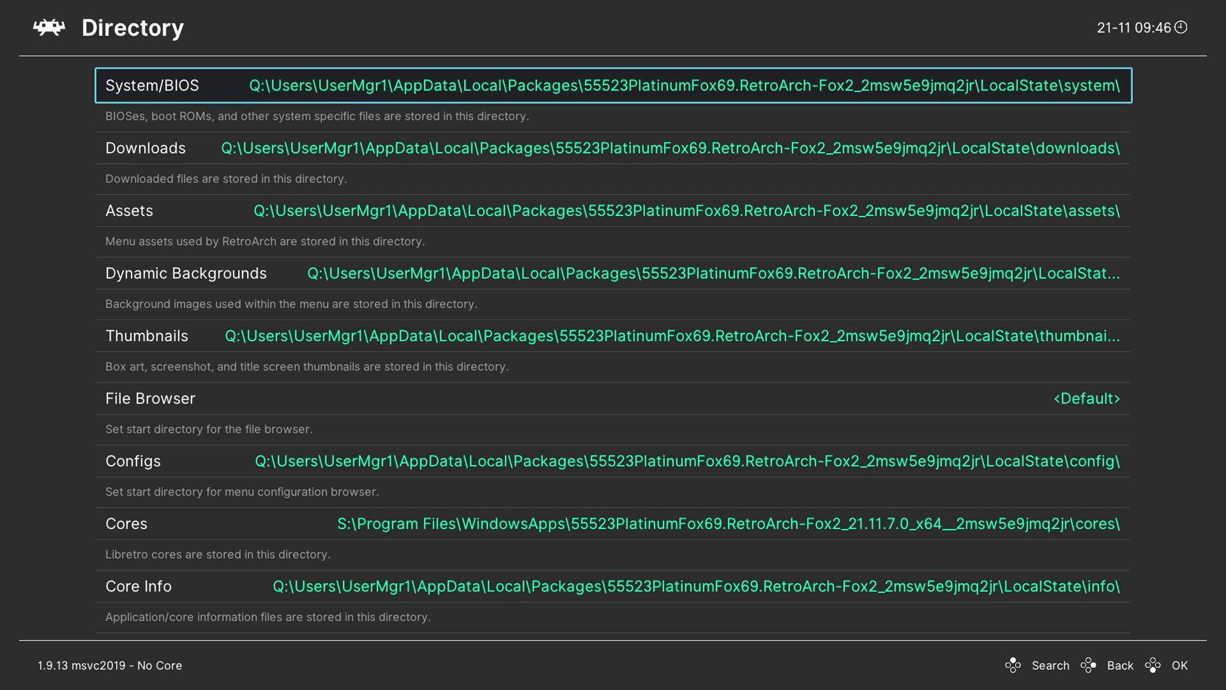
- Start choosing a new System/BIOS directory and open the S:\ drive
{"action": "key", "text": "Down"}
{"action": "key", "text": "Up"}
{"action": "key", "text": "Return"}
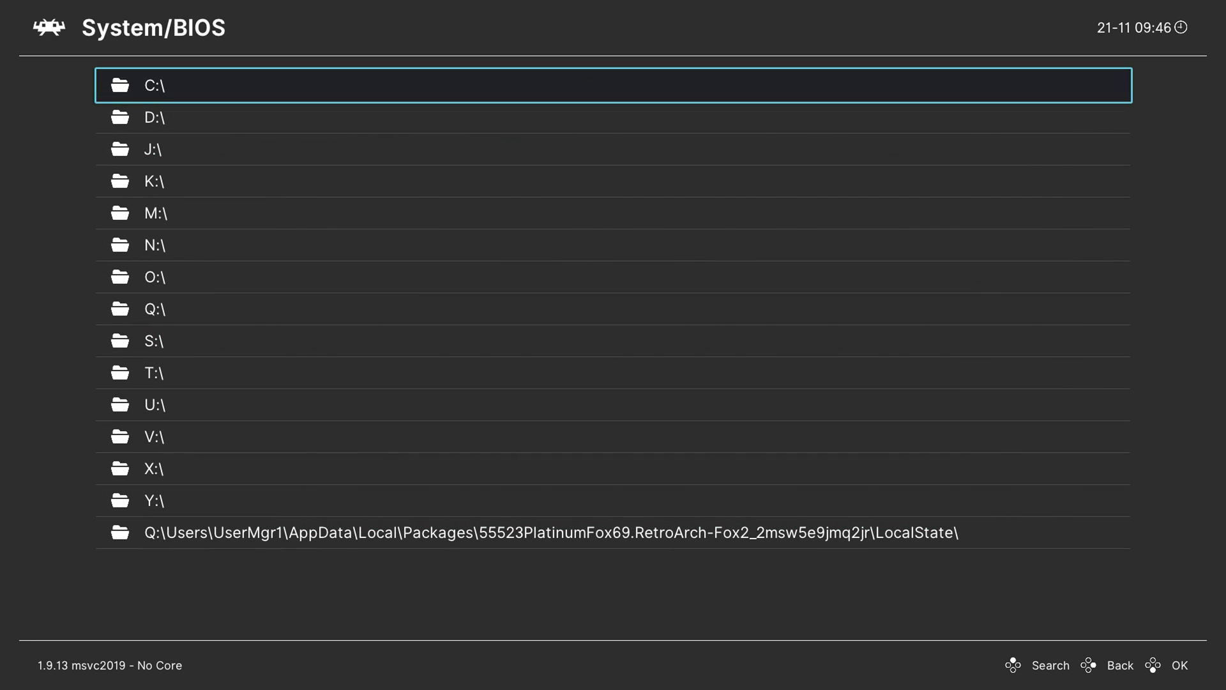
{"action": "key", "text": "Up"}
{"action": "key", "text": "Up"}
{"action": "key", "text": "Up"}
{"action": "key", "text": "Up"}
{"action": "key", "text": "Up"}
{"action": "key", "text": "Up"}
{"action": "key", "text": "Up"}
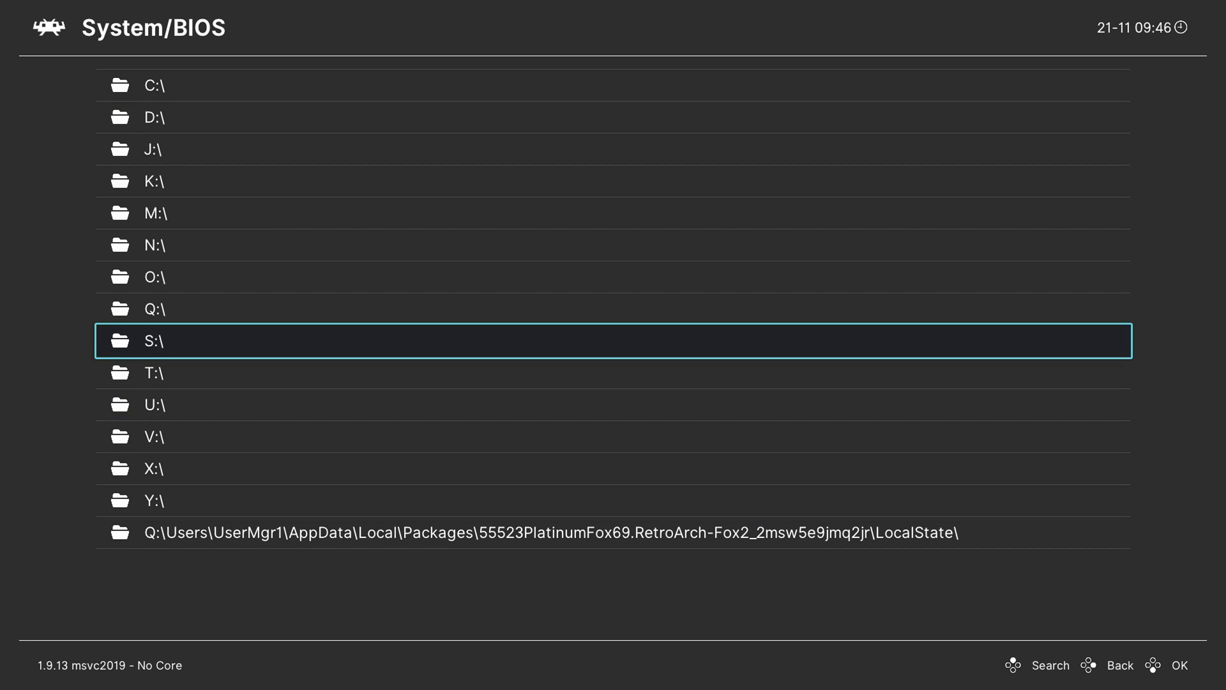
{"action": "key", "text": "Return"}
- Browse to Program Files\WindowsApps on the S:\ drive for the System/BIOS directory
{"action": "key", "text": "Down"}
{"action": "key", "text": "Down"}
{"action": "key", "text": "Down"}
{"action": "key", "text": "Down"}
{"action": "key", "text": "Down"}
{"action": "key", "text": "Down"}
{"action": "key", "text": "Down"}
{"action": "key", "text": "Down"}
{"action": "key", "text": "Down"}
{"action": "key", "text": "Down"}
{"action": "key", "text": "Down"}
{"action": "key", "text": "Down"}
{"action": "key", "text": "Up"}
{"action": "key", "text": "Up"}
{"action": "key", "text": "Up"}
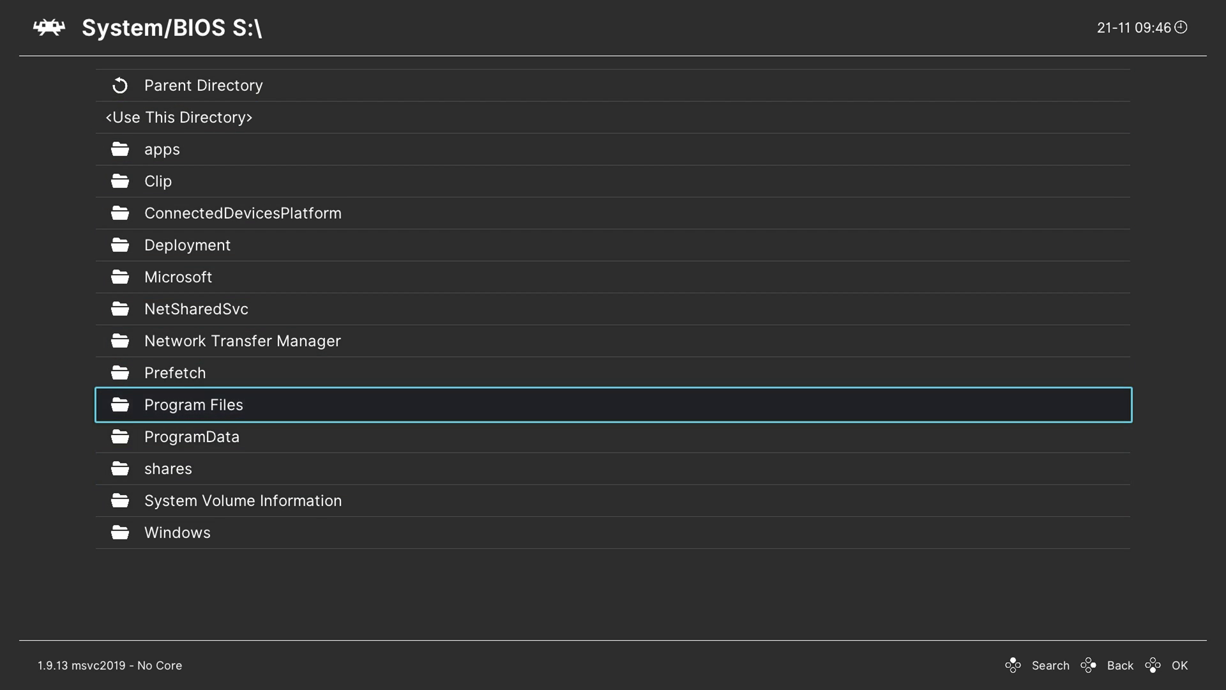
{"action": "key", "text": "Return"}
{"action": "key", "text": "Down"}
{"action": "key", "text": "Return"}
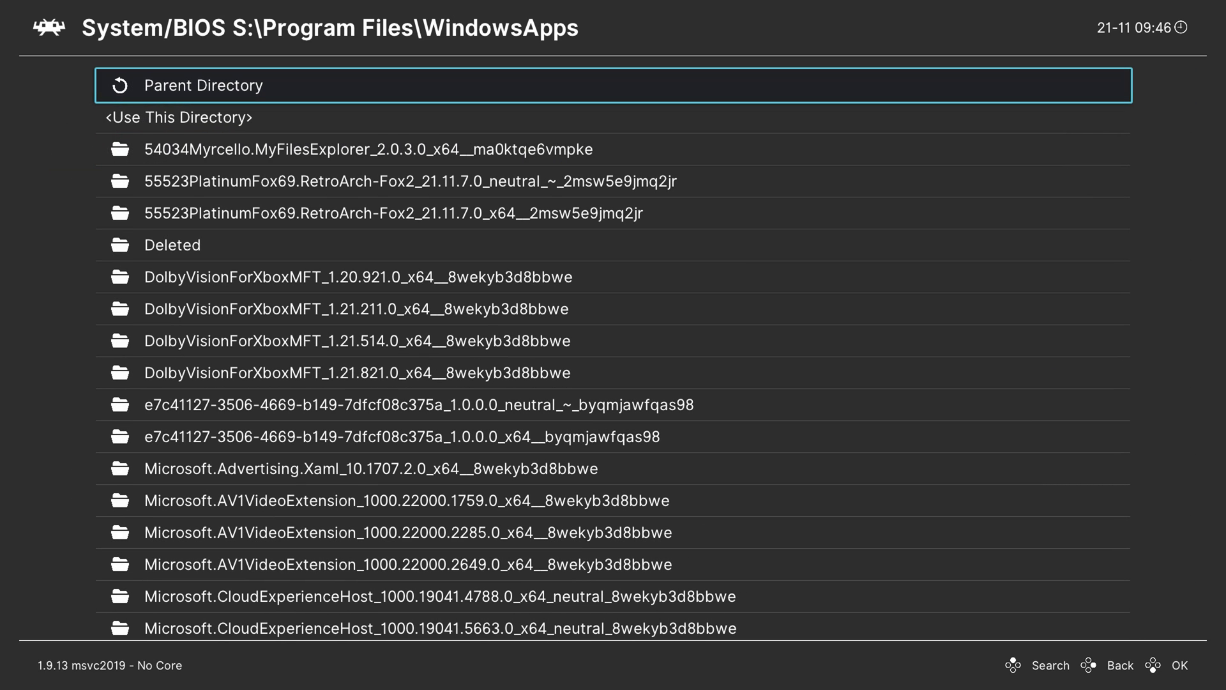
- Set the System/BIOS directory to the system folder inside the RetroArch-Fox2_21.11.7.0_x64 app folder
{"action": "key", "text": "Down"}
{"action": "key", "text": "Down"}
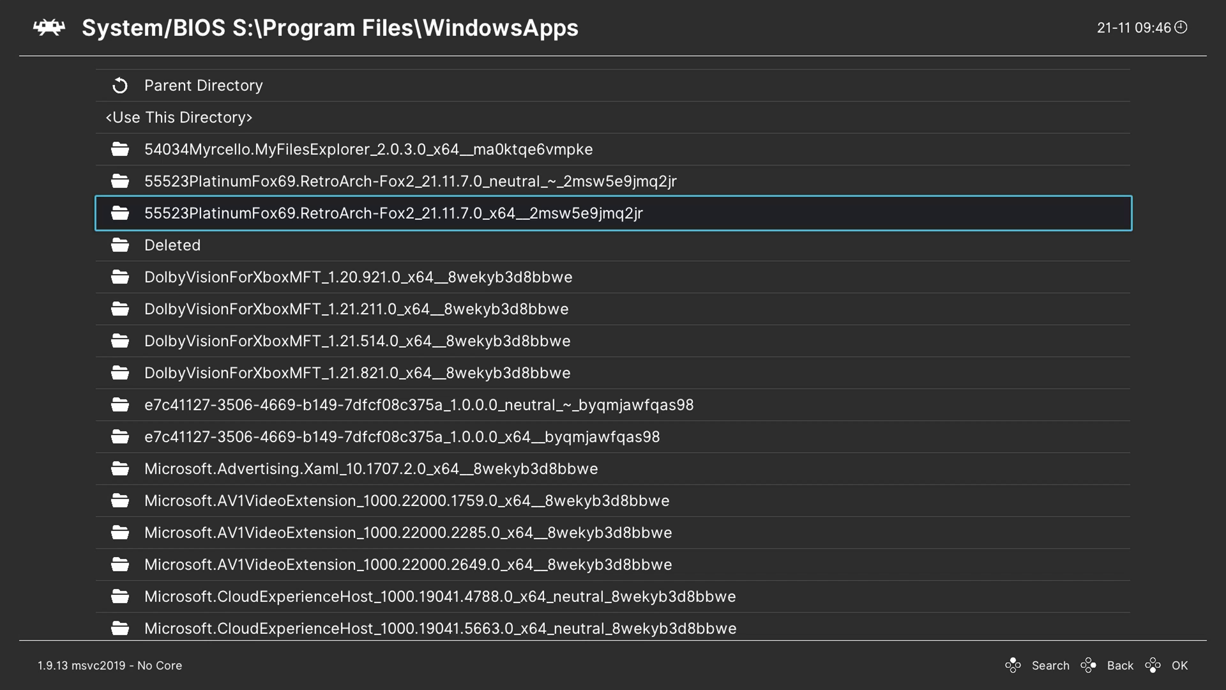
{"action": "key", "text": "Return"}
{"action": "key", "text": "Down"}
{"action": "key", "text": "Down"}
{"action": "key", "text": "Down"}
{"action": "key", "text": "Down"}
{"action": "key", "text": "Down"}
{"action": "key", "text": "Down"}
{"action": "key", "text": "Down"}
{"action": "key", "text": "Down"}
{"action": "key", "text": "Down"}
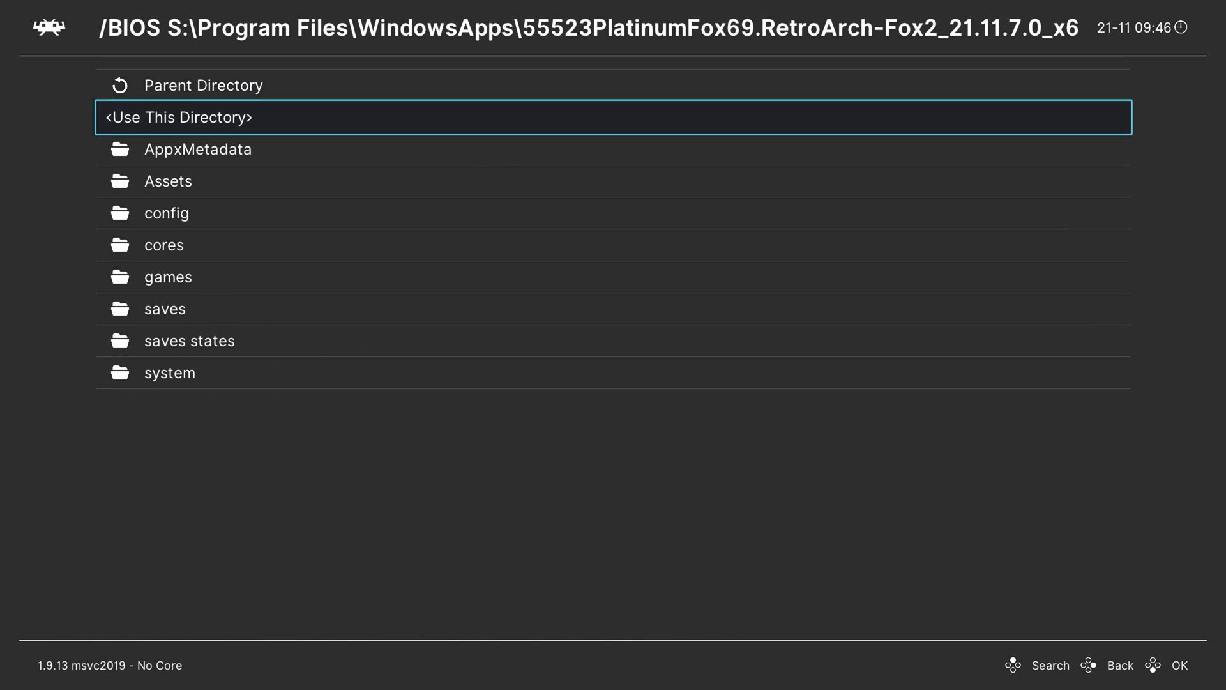
{"action": "key", "text": "Return"}
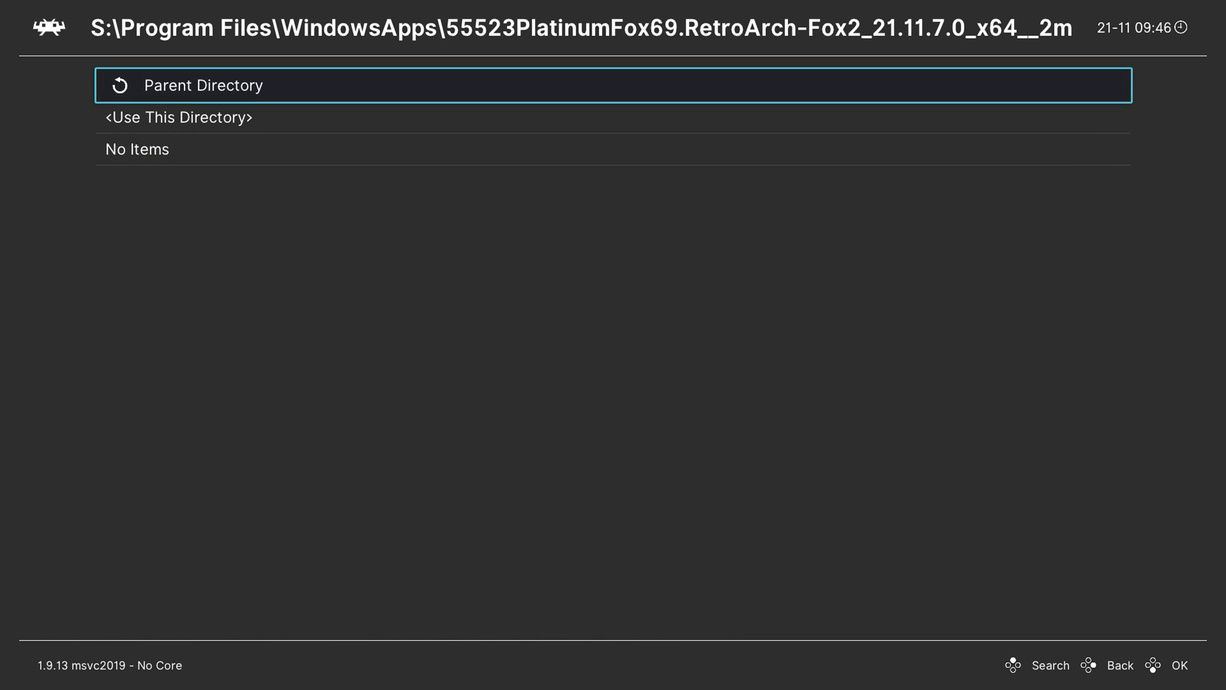
{"action": "key", "text": "Down"}
{"action": "key", "text": "Return"}
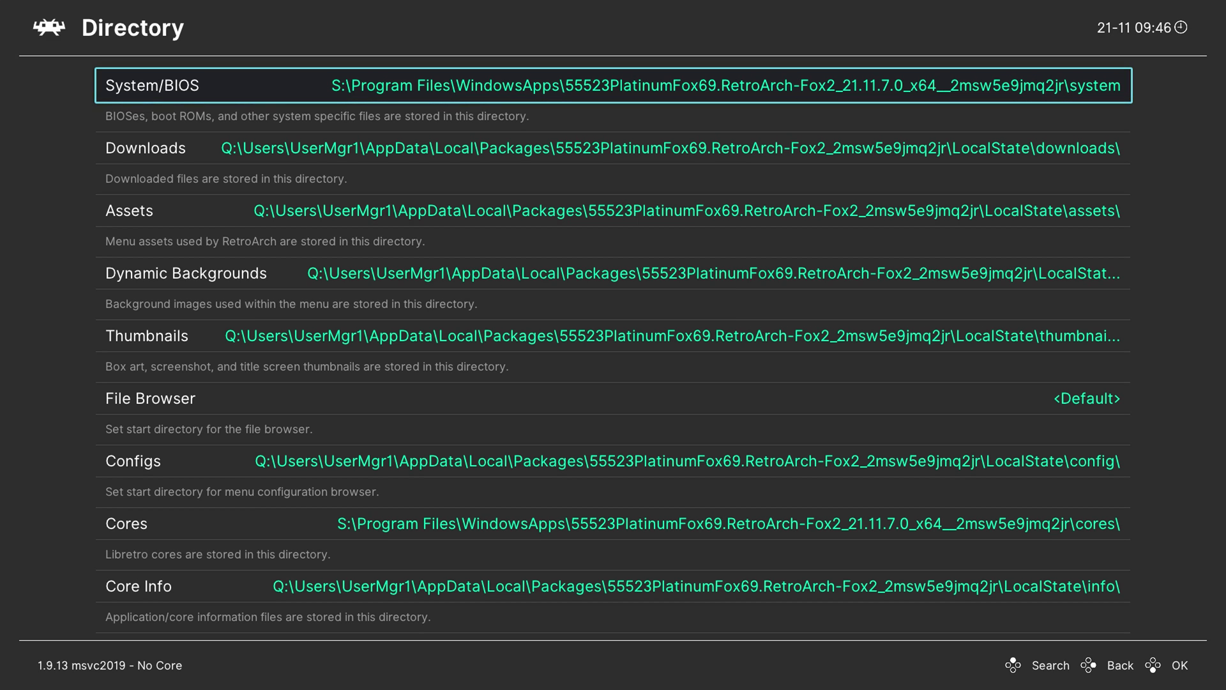
- Set the Configs directory to the config folder inside S:\Program Files\WindowsApps and the RetroArch-Fox2_21.11.7.0_x64 app folder
{"action": "key", "text": "Down"}
{"action": "key", "text": "Down"}
{"action": "key", "text": "Down"}
{"action": "key", "text": "Down"}
{"action": "key", "text": "Down"}
{"action": "key", "text": "Down"}
{"action": "key", "text": "Down"}
{"action": "key", "text": "Down"}
{"action": "key", "text": "Down"}
{"action": "key", "text": "Up"}
{"action": "key", "text": "Up"}
{"action": "key", "text": "Up"}
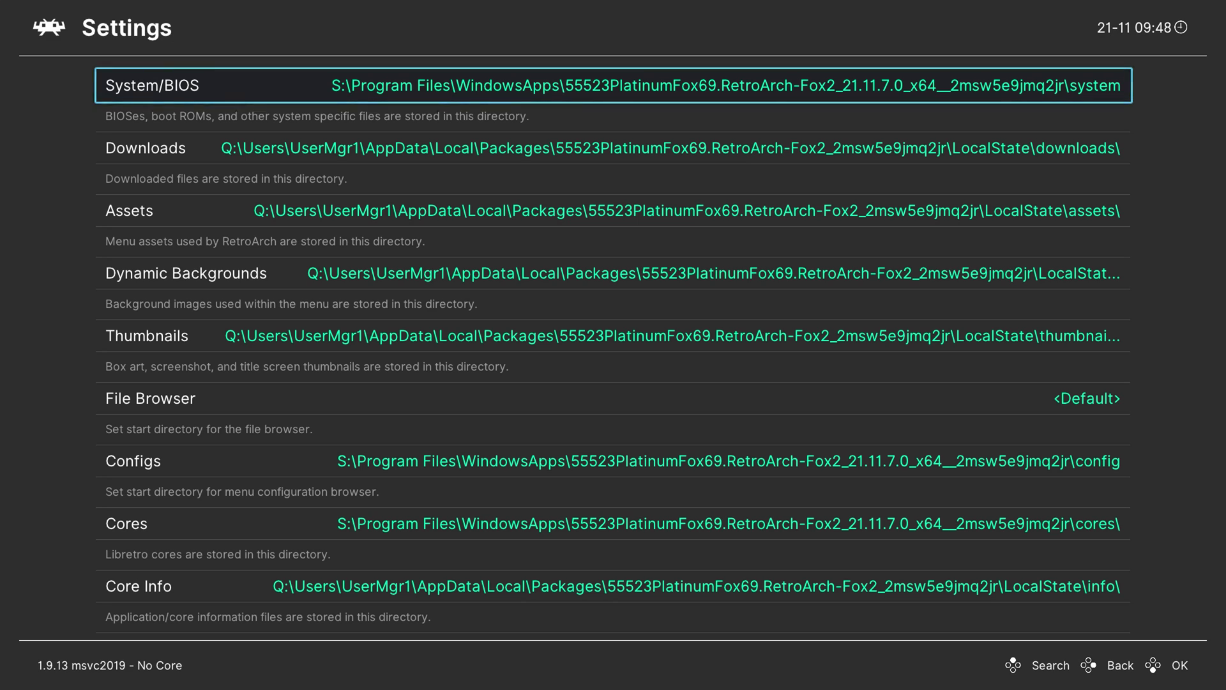
- Leave the Directory settings and save the current RetroArch configuration from the Main Menu's Configuration File options
{"action": "key", "text": "BackSpace"}
{"action": "key", "text": "Left"}
{"action": "key", "text": "Up"}
{"action": "key", "text": "Right"}
{"action": "key", "text": "Down"}
{"action": "key", "text": "Down"}
{"action": "key", "text": "Down"}
{"action": "key", "text": "Down"}
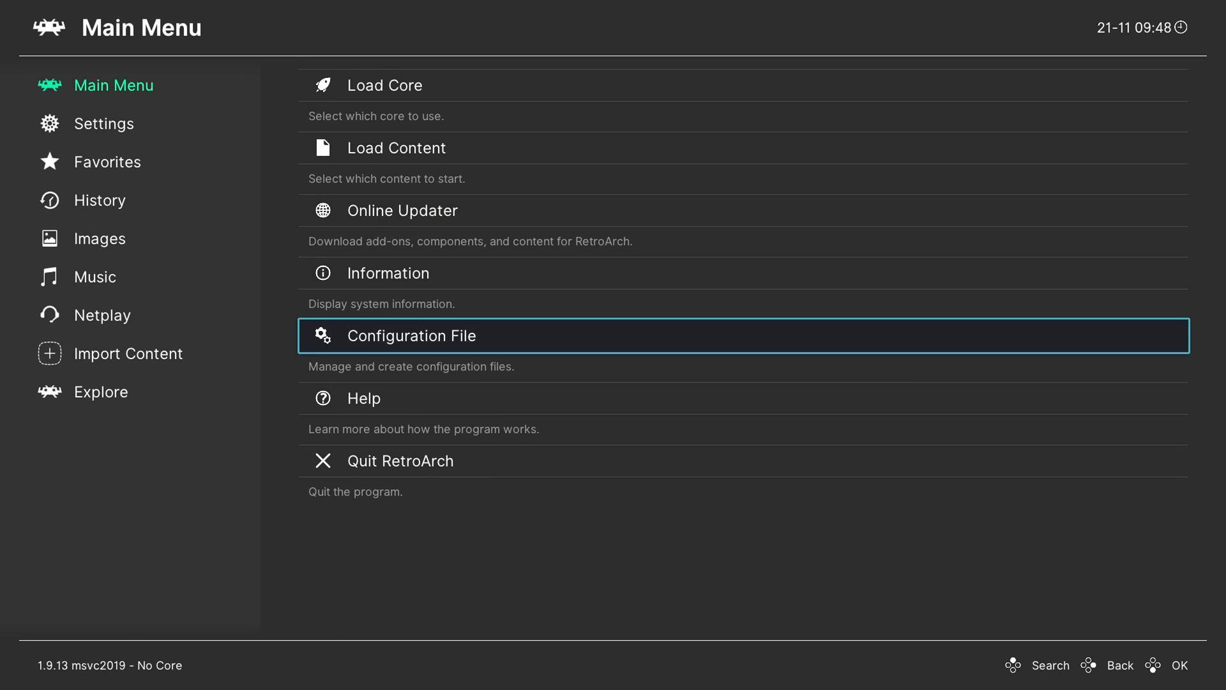
{"action": "key", "text": "Return"}
{"action": "key", "text": "Down"}
{"action": "key", "text": "Down"}
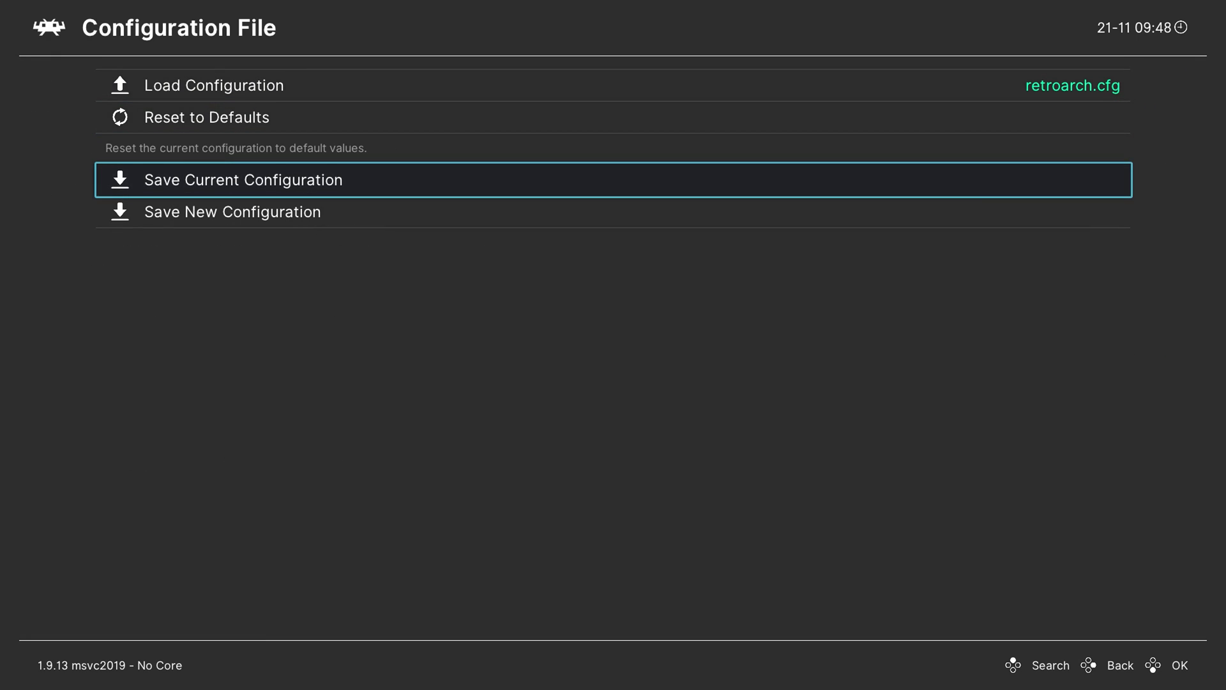
{"action": "key", "text": "Return"}
{"action": "key", "text": "BackSpace"}
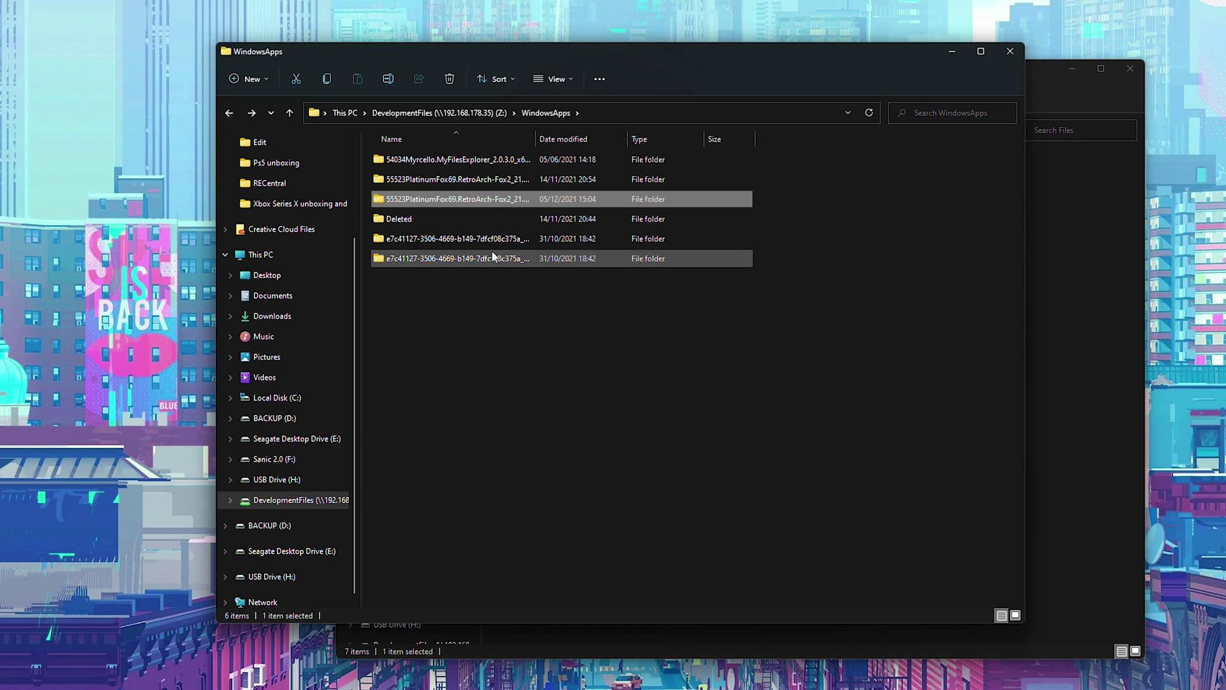
- In File Explorer on the PC, copy mpr-17933.bin from the Sega Saturn folder into the RetroArch x64 app's system folder
{"action": "double_click", "coordinate": [465, 199]}
{"action": "double_click", "coordinate": [427, 320]}
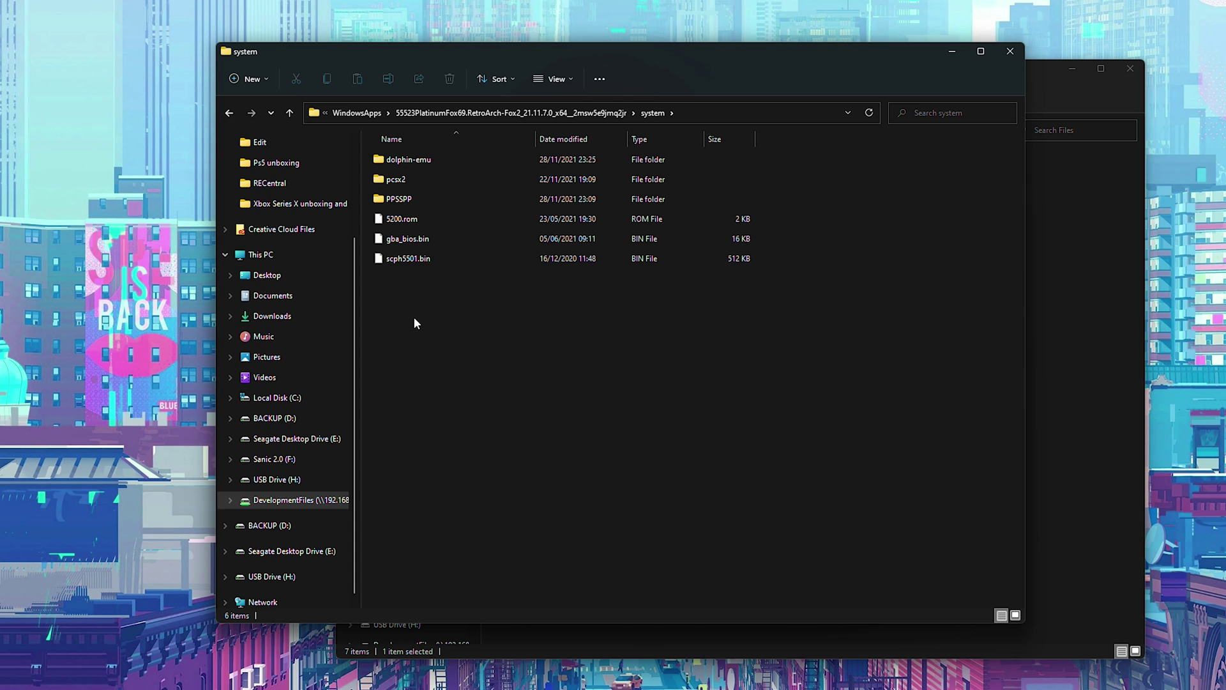
{"action": "left_click", "coordinate": [1059, 92]}
{"action": "double_click", "coordinate": [543, 198]}
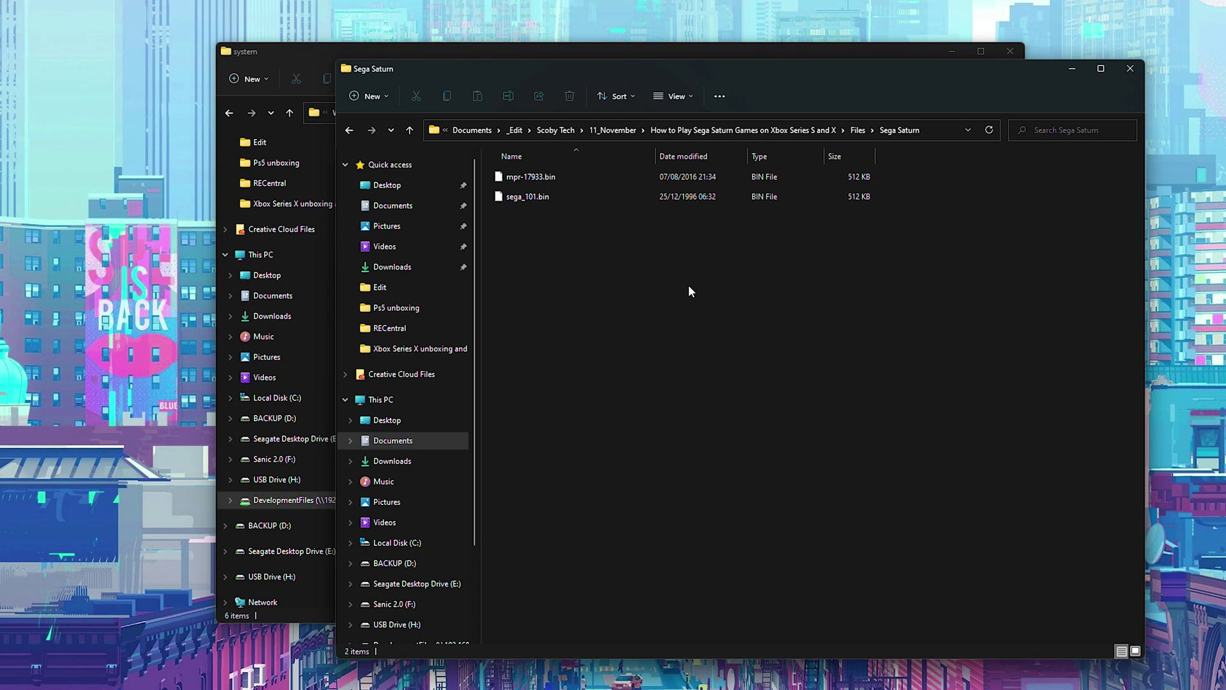
{"action": "left_click", "coordinate": [541, 178]}
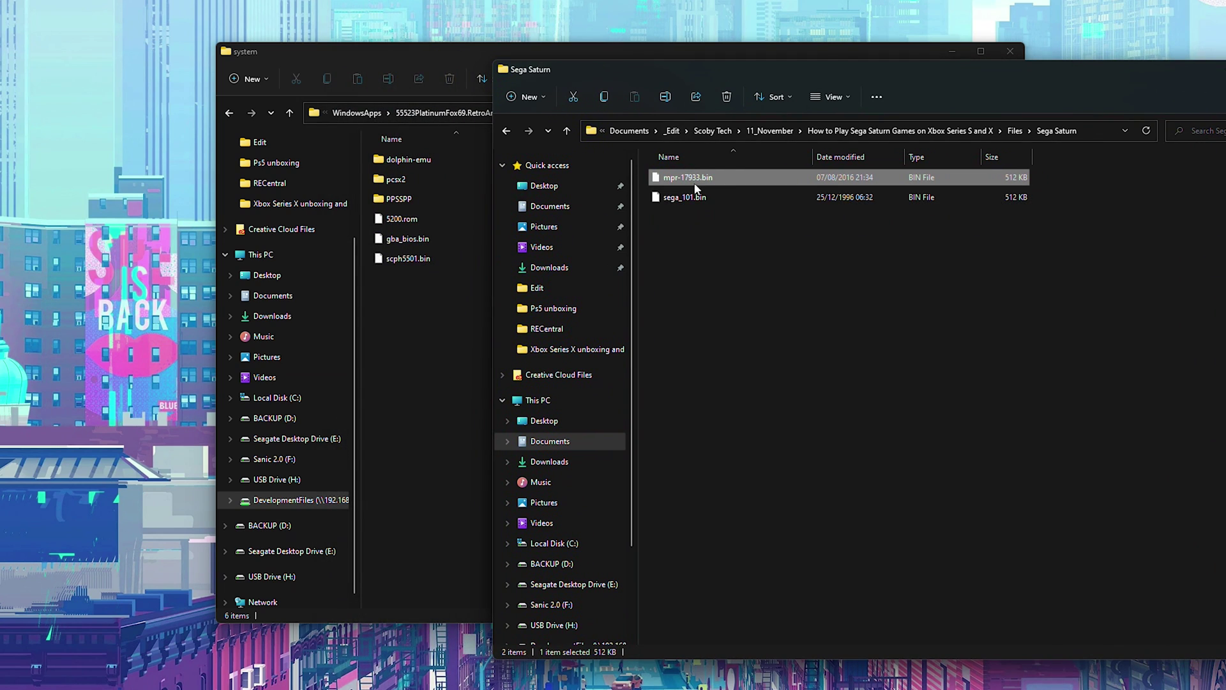
{"action": "left_click_drag", "start_coordinate": [697, 186], "coordinate": [415, 322]}
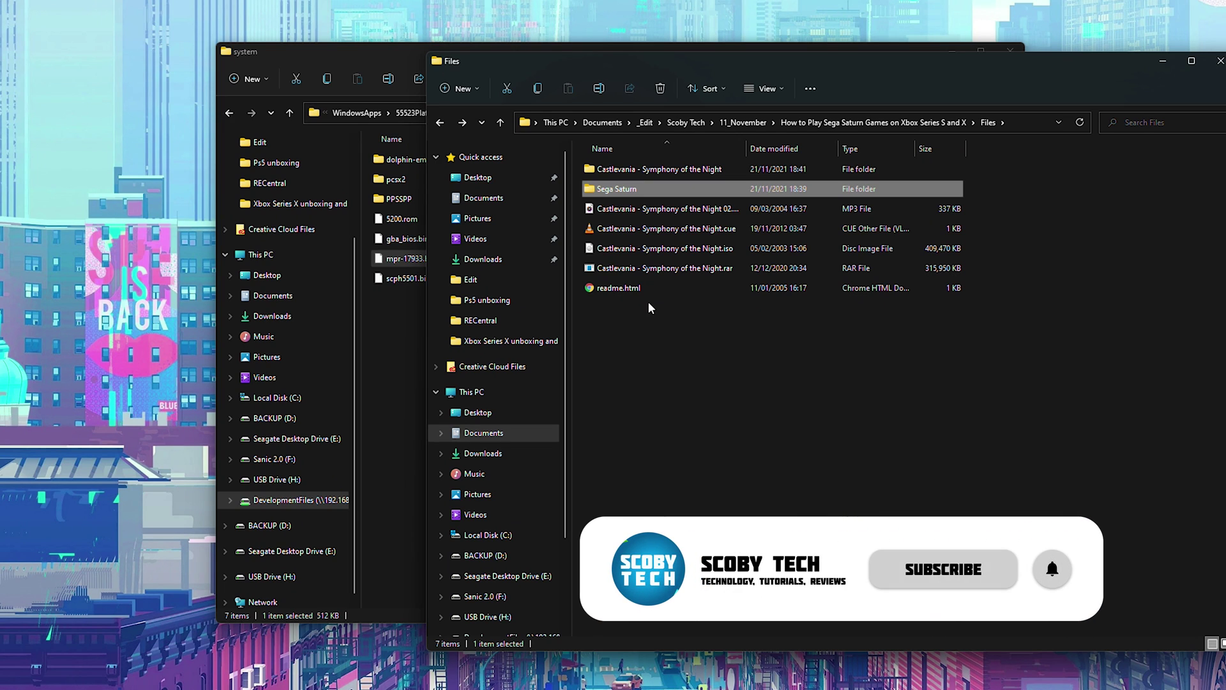
- Extract the Castlevania - Symphony of the Night.rar archive into the current Files folder with 7-Zip
{"action": "left_click", "coordinate": [669, 269]}
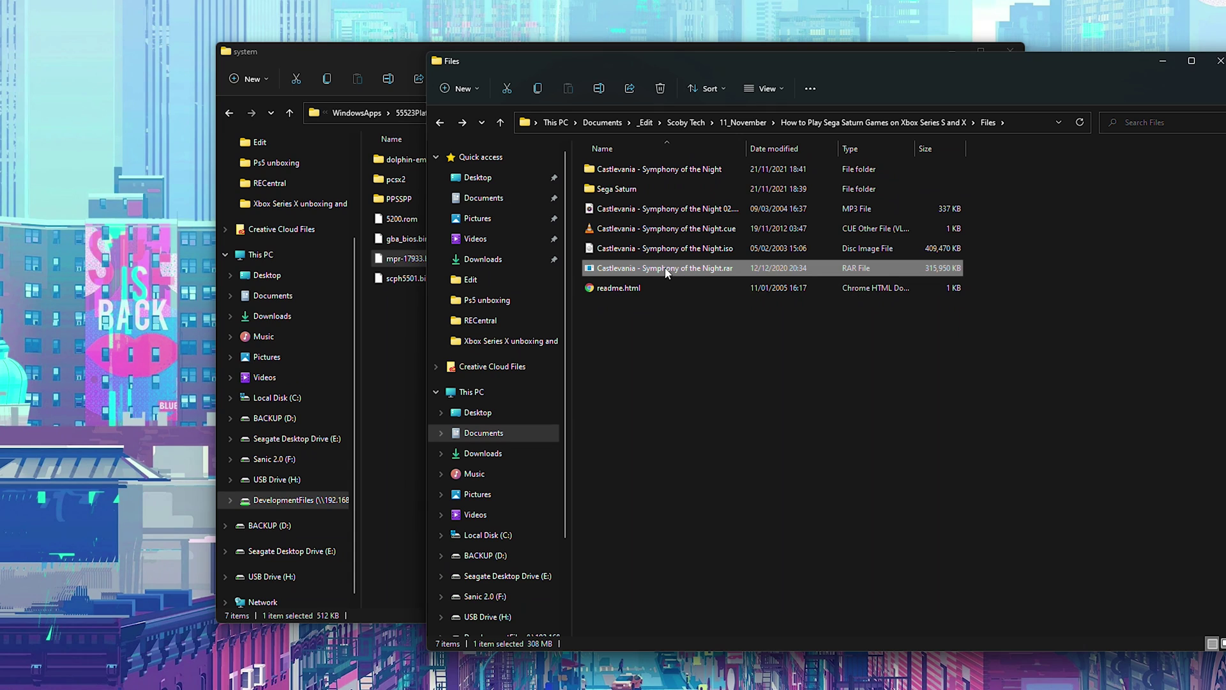
{"action": "right_click", "coordinate": [667, 273]}
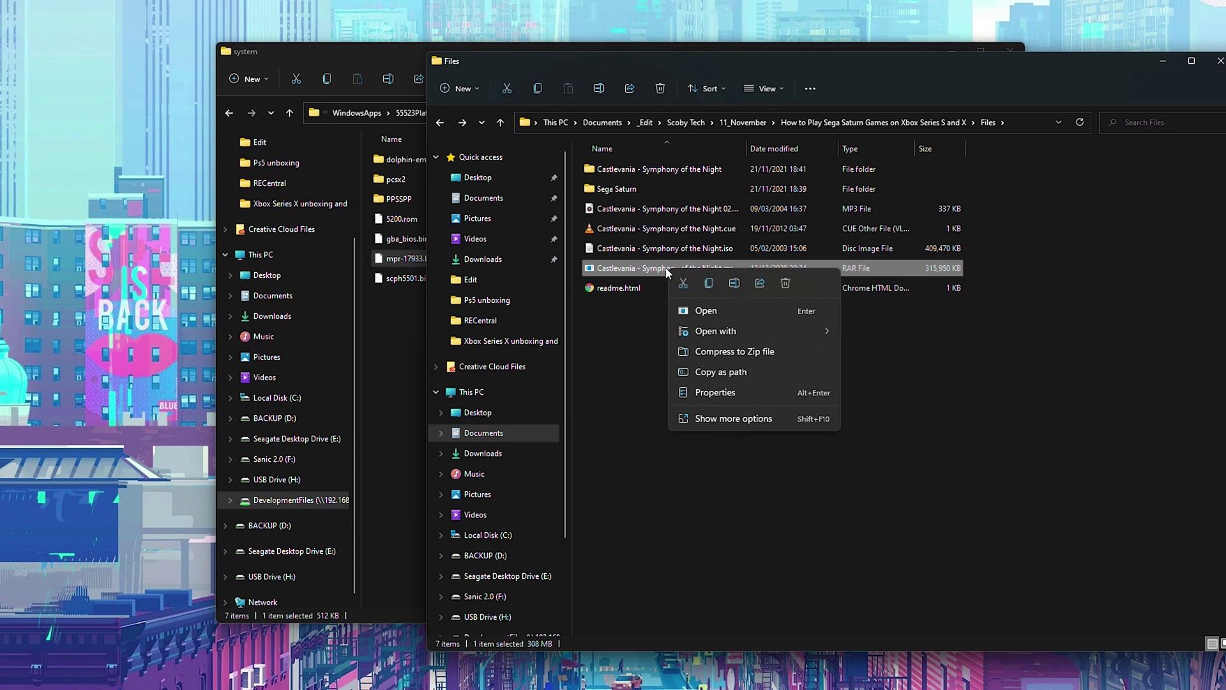
{"action": "left_click", "coordinate": [751, 418]}
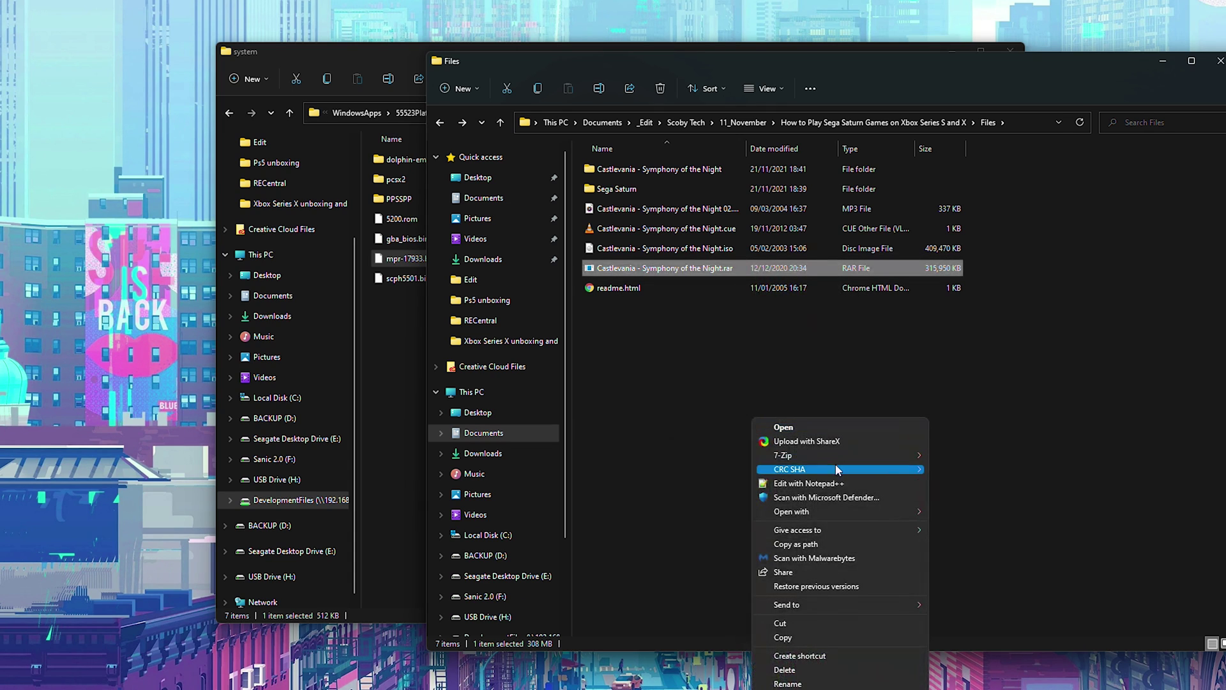
{"action": "mouse_move", "coordinate": [815, 453]}
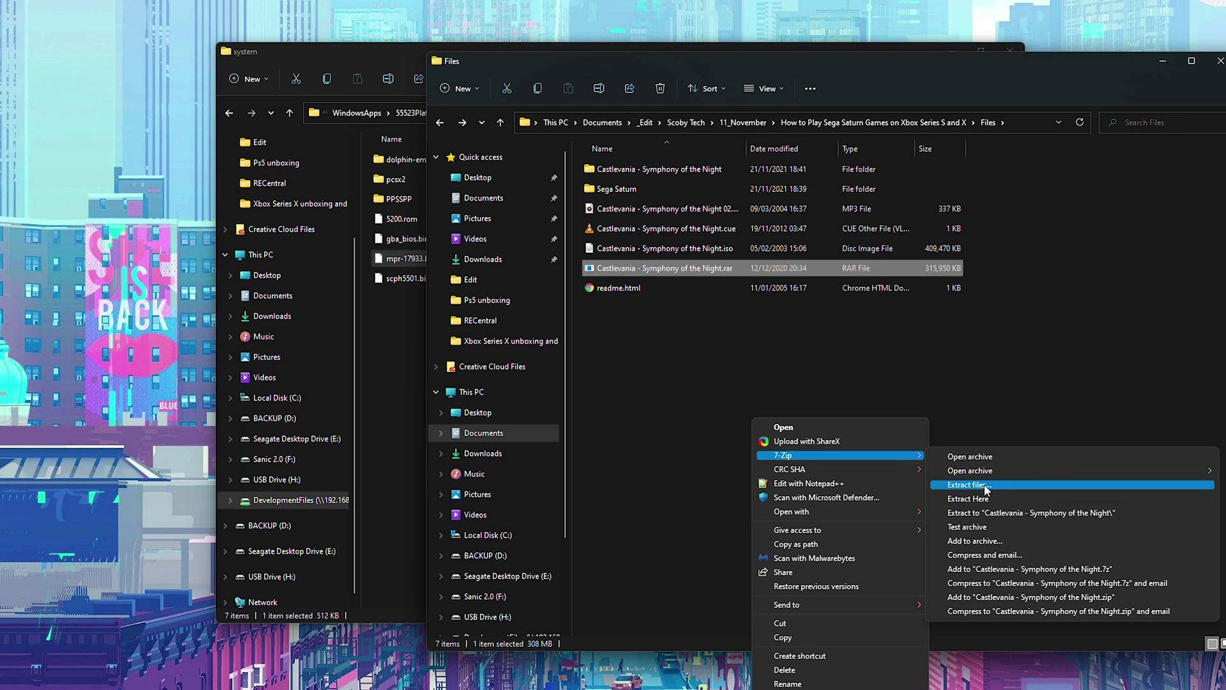
{"action": "left_click", "coordinate": [968, 499]}
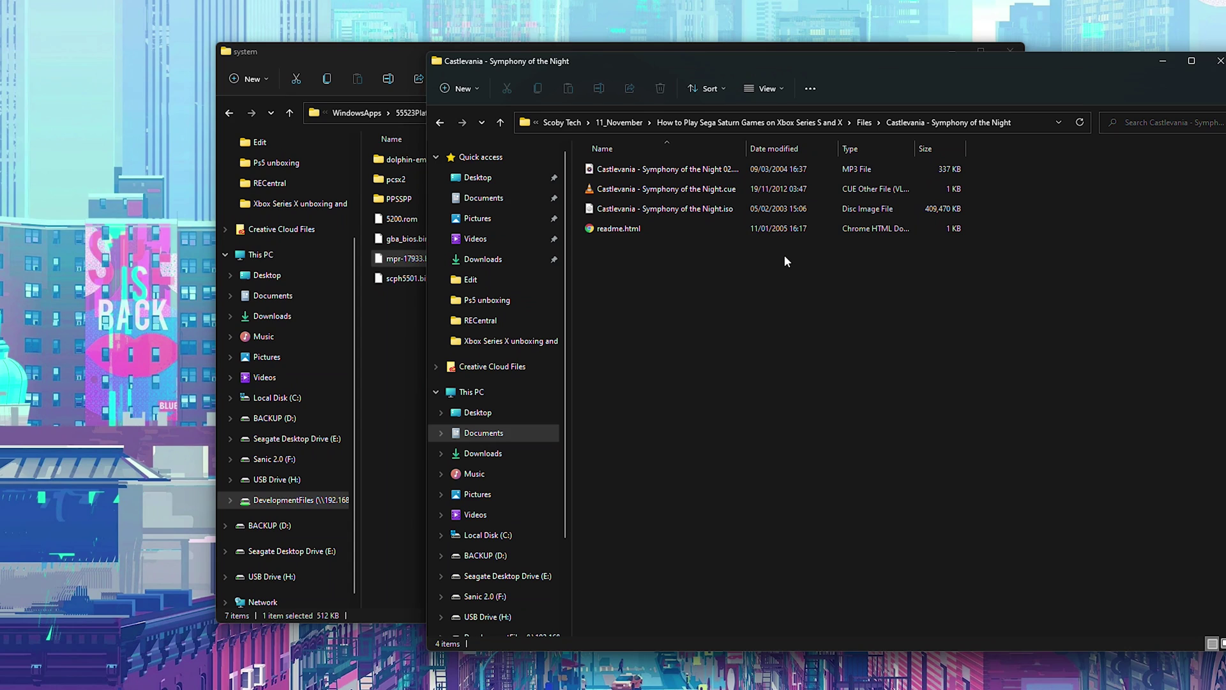
- Examine the .iso, .cue and .mp3 files in the Castlevania - Symphony of the Night folder, widening the Name column to read full names
{"action": "left_click", "coordinate": [706, 210]}
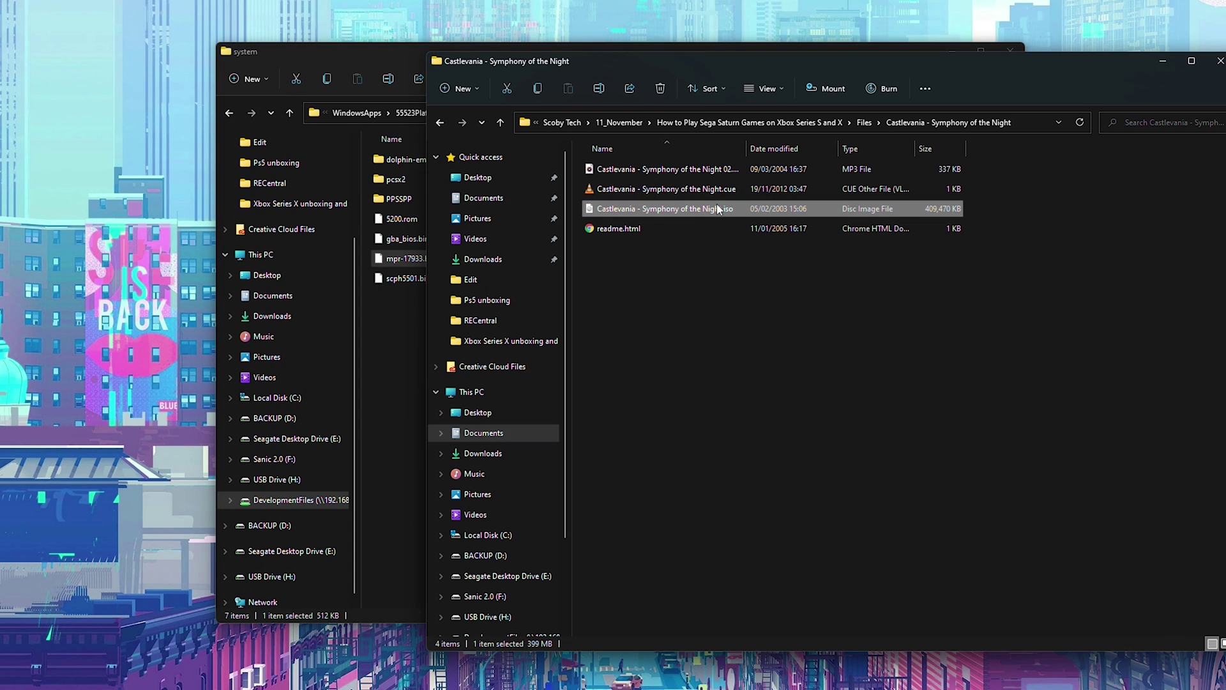
{"action": "left_click", "coordinate": [728, 190]}
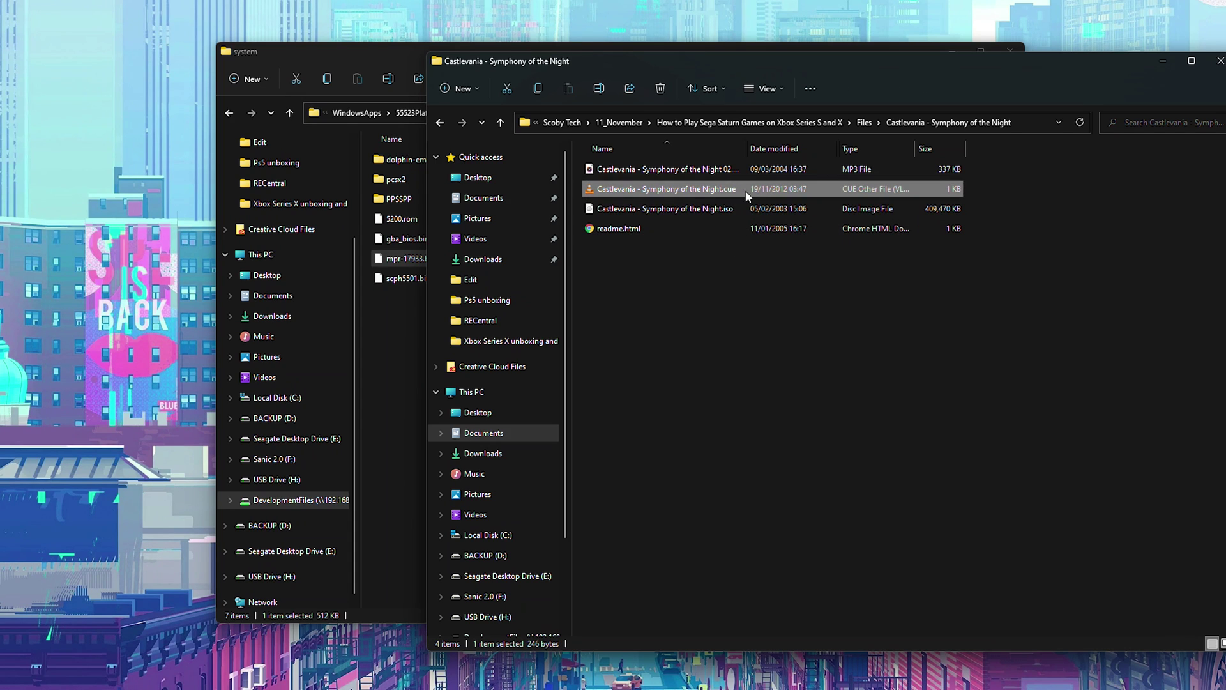
{"action": "left_click_drag", "start_coordinate": [746, 148], "coordinate": [807, 148]}
{"action": "left_click", "coordinate": [729, 171]}
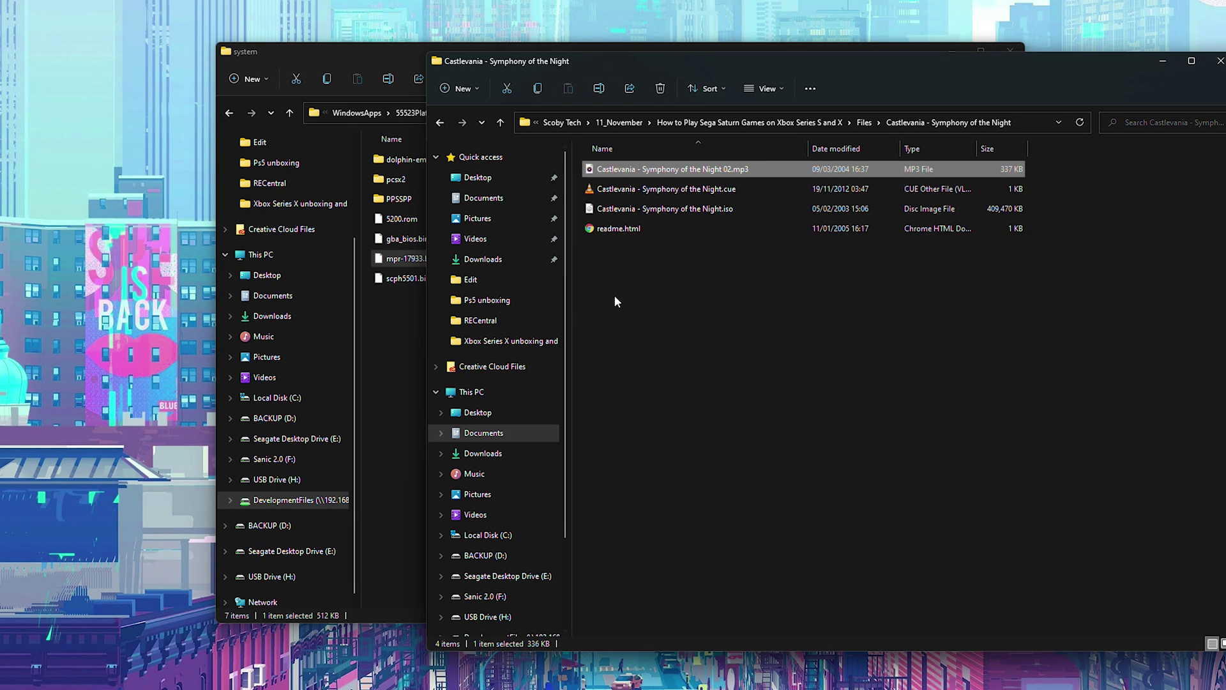
- Create a Sega Saturn folder inside the RetroArch x64 app's games folder and open it
{"action": "left_click", "coordinate": [405, 329]}
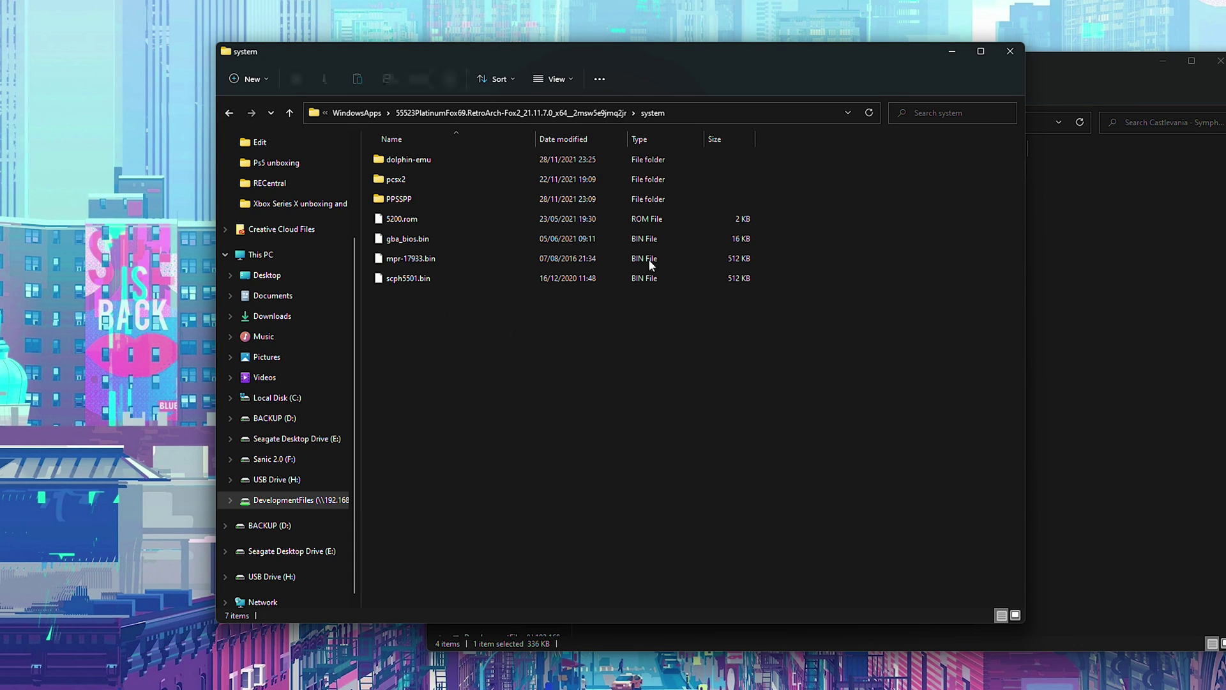
{"action": "key", "text": "alt+Up"}
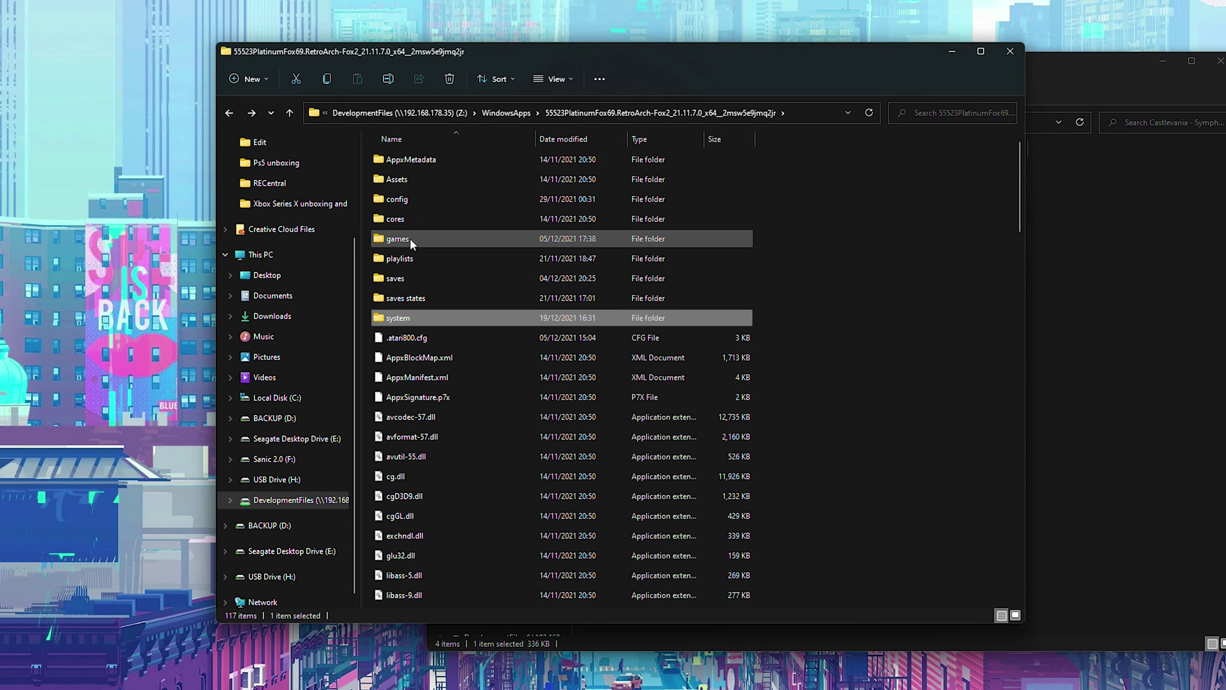
{"action": "double_click", "coordinate": [410, 239]}
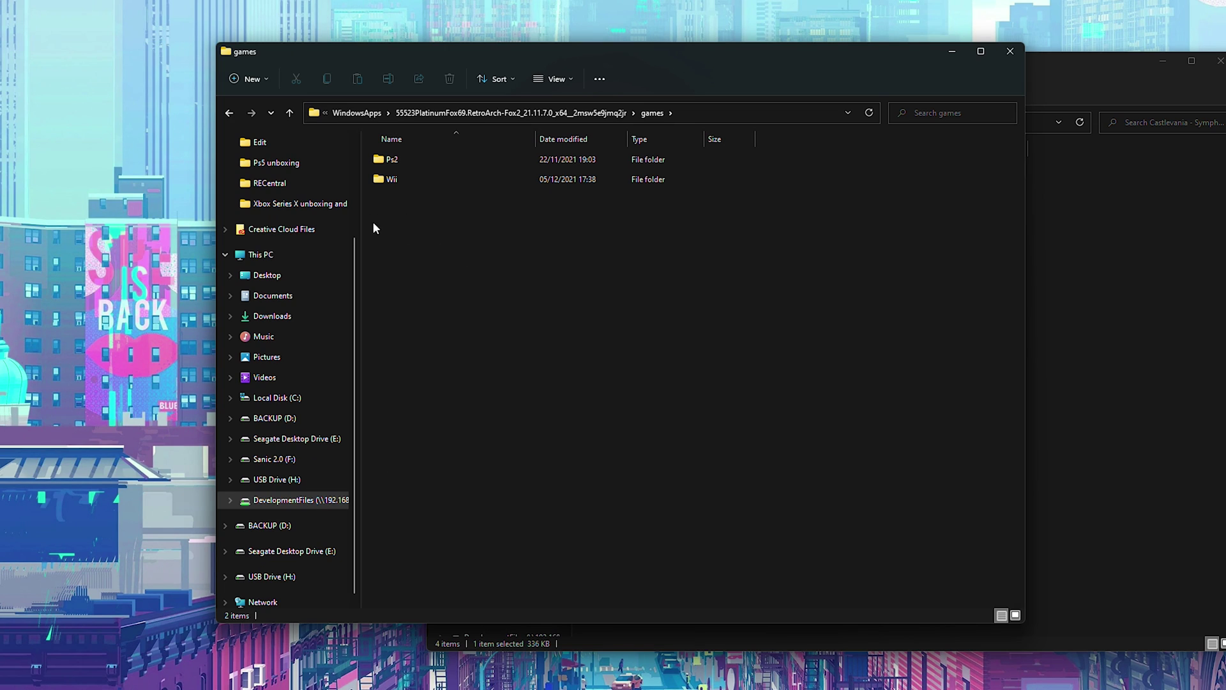
{"action": "right_click", "coordinate": [424, 221]}
{"action": "left_click", "coordinate": [472, 310]}
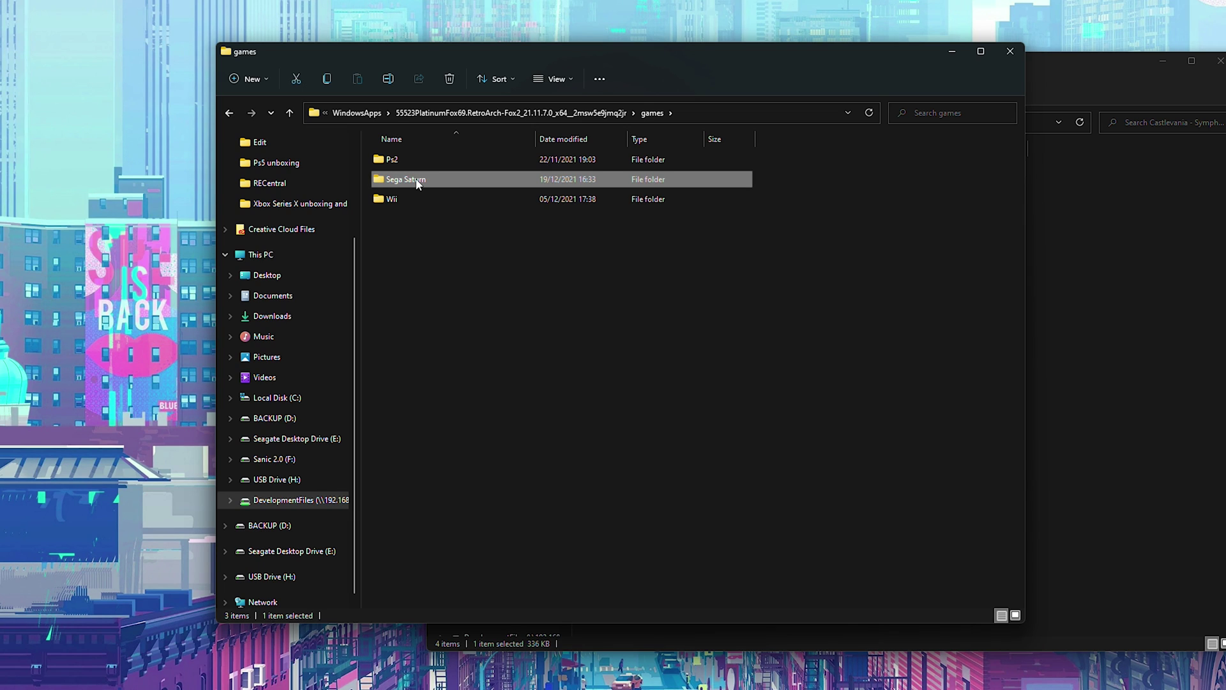
{"action": "double_click", "coordinate": [419, 180]}
- Copy the Castlevania - Symphony of the Night folder from Files into the new Sega Saturn games folder
{"action": "left_click", "coordinate": [1117, 236]}
{"action": "key", "text": "alt+Up"}
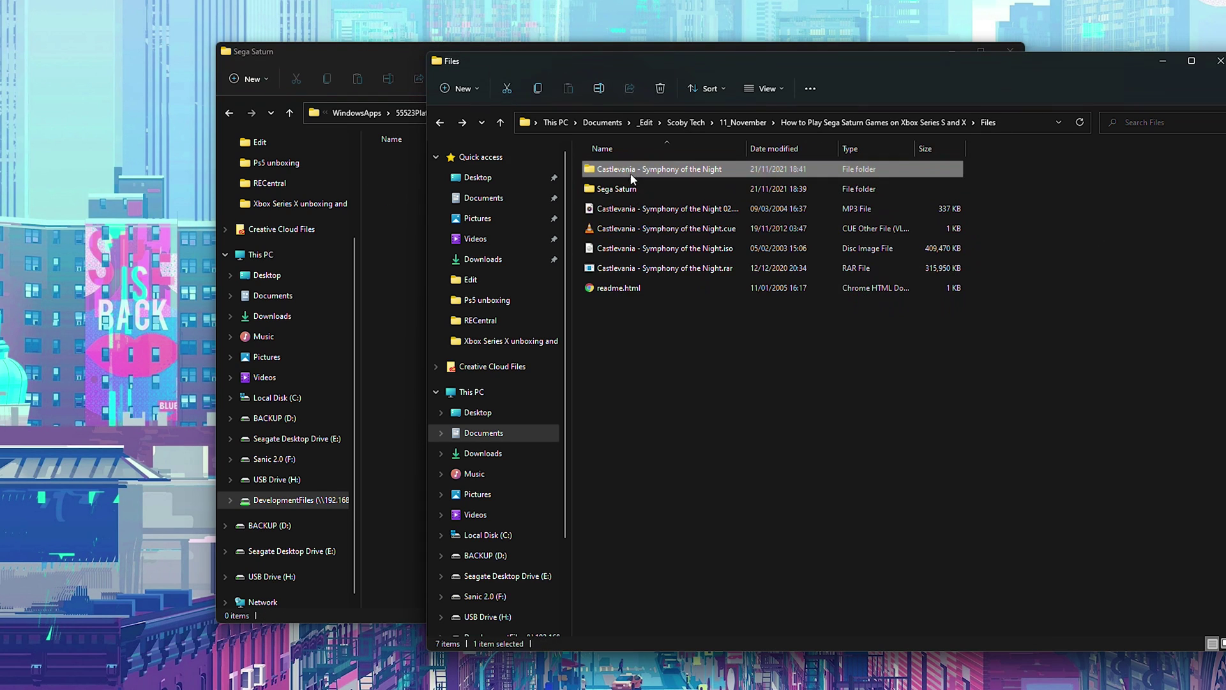
{"action": "left_click_drag", "start_coordinate": [653, 166], "coordinate": [382, 186]}
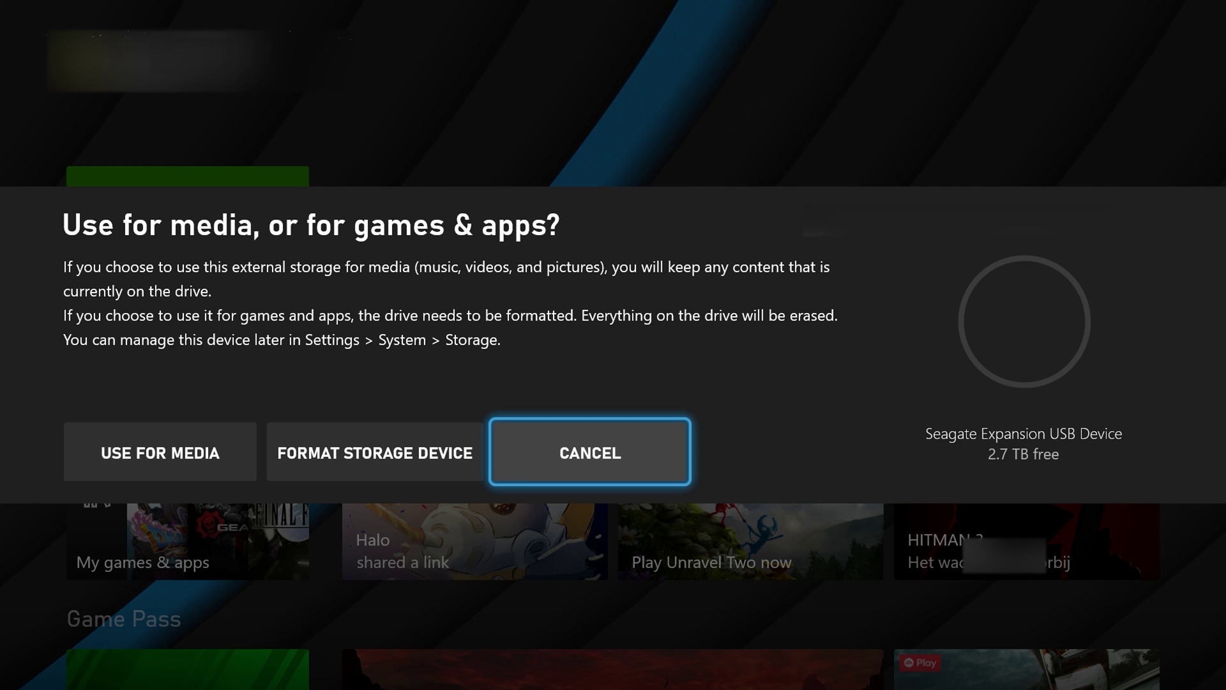
- Set the connected Seagate Expansion USB drive to be used for media on the Xbox
{"action": "key", "text": "Left"}
{"action": "key", "text": "Left"}
{"action": "key", "text": "Right"}
{"action": "key", "text": "Right"}
{"action": "key", "text": "Left"}
{"action": "key", "text": "Left"}
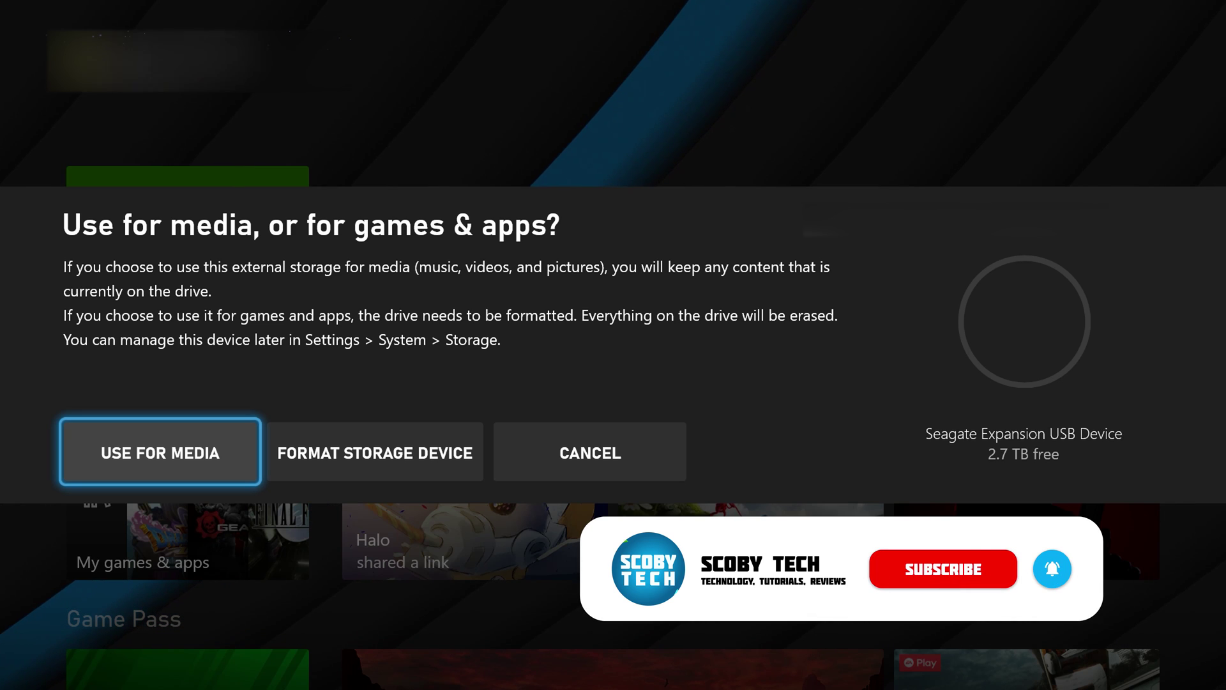
{"action": "key", "text": "Return"}
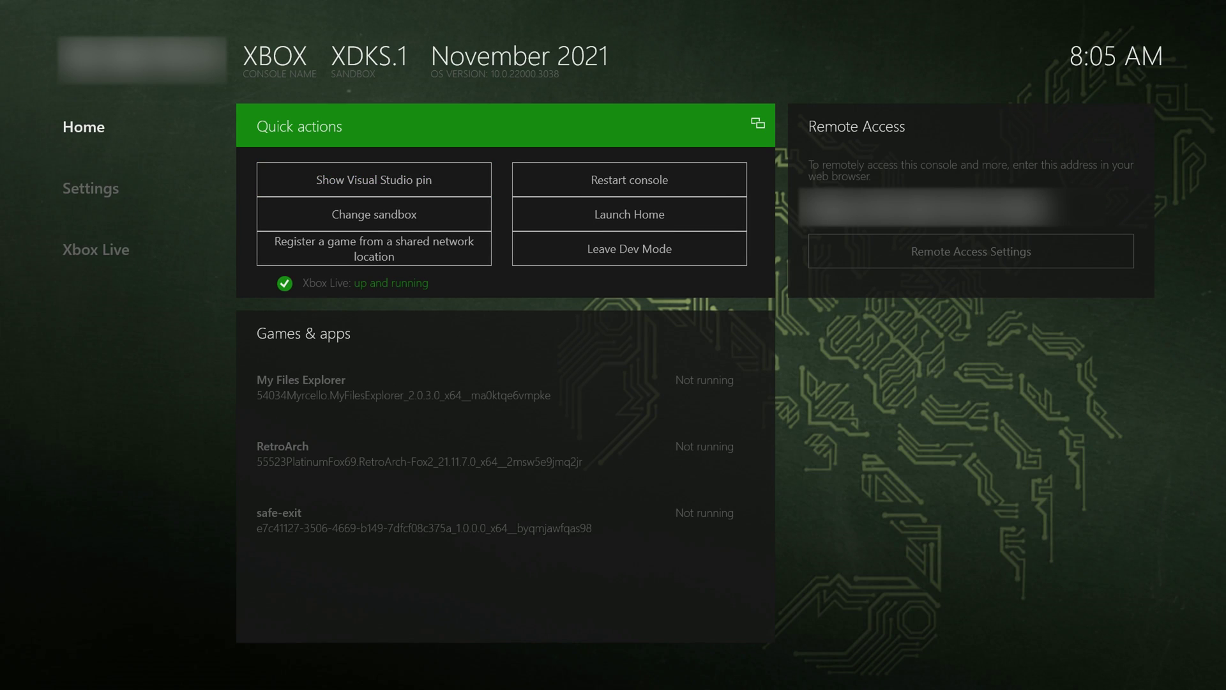
- Launch RetroArch from the Games & apps list on the Xbox developer home screen
{"action": "key", "text": "Down"}
{"action": "key", "text": "Down"}
{"action": "key", "text": "Down"}
{"action": "key", "text": "Down"}
{"action": "key", "text": "Down"}
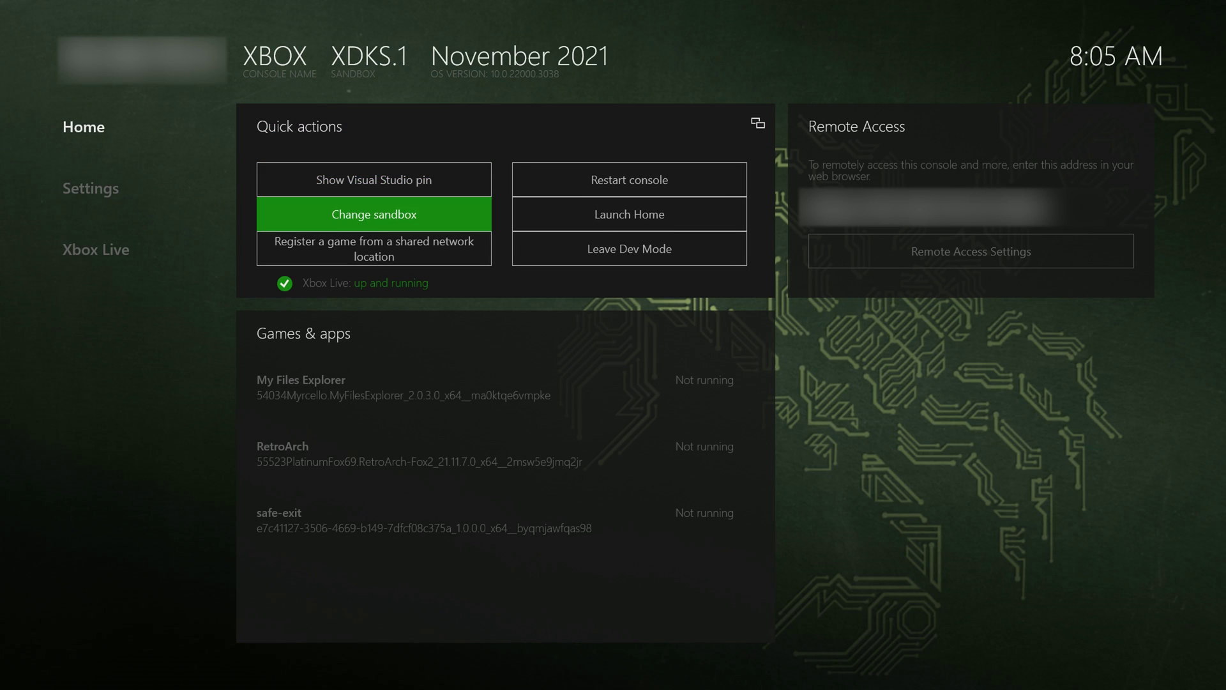
{"action": "key", "text": "Return"}
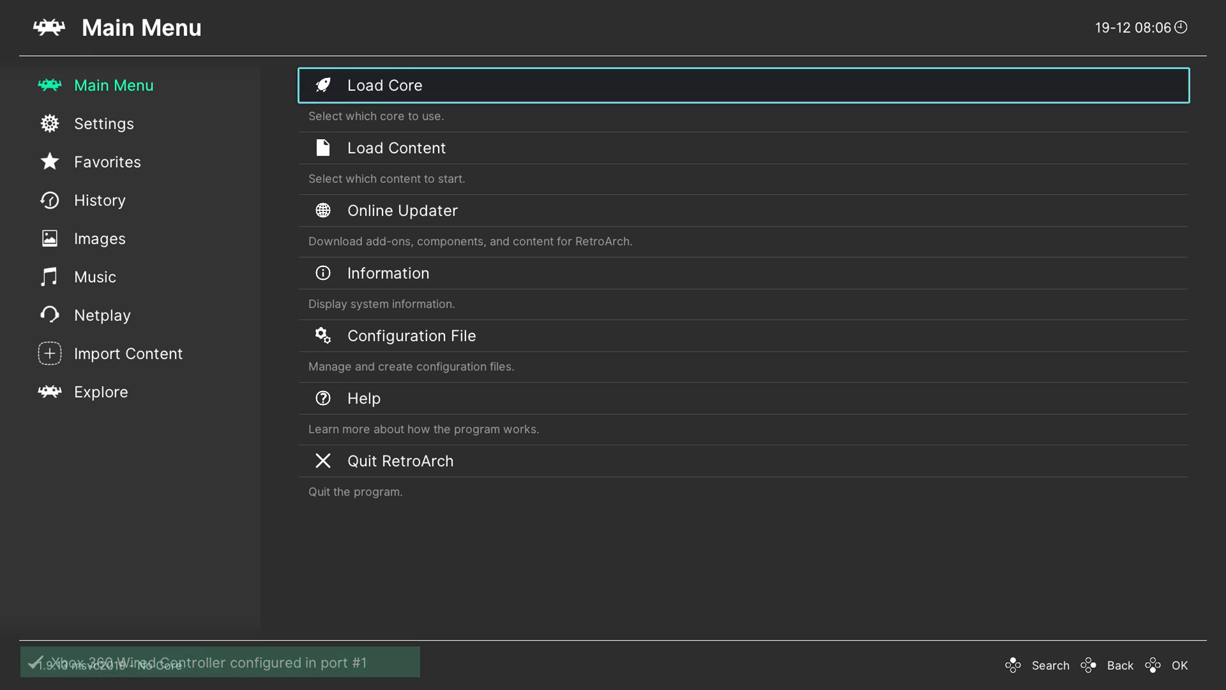
- Open RetroArch's Load Core list and go to the Sega - Saturn cores
{"action": "key", "text": "Left"}
{"action": "key", "text": "Right"}
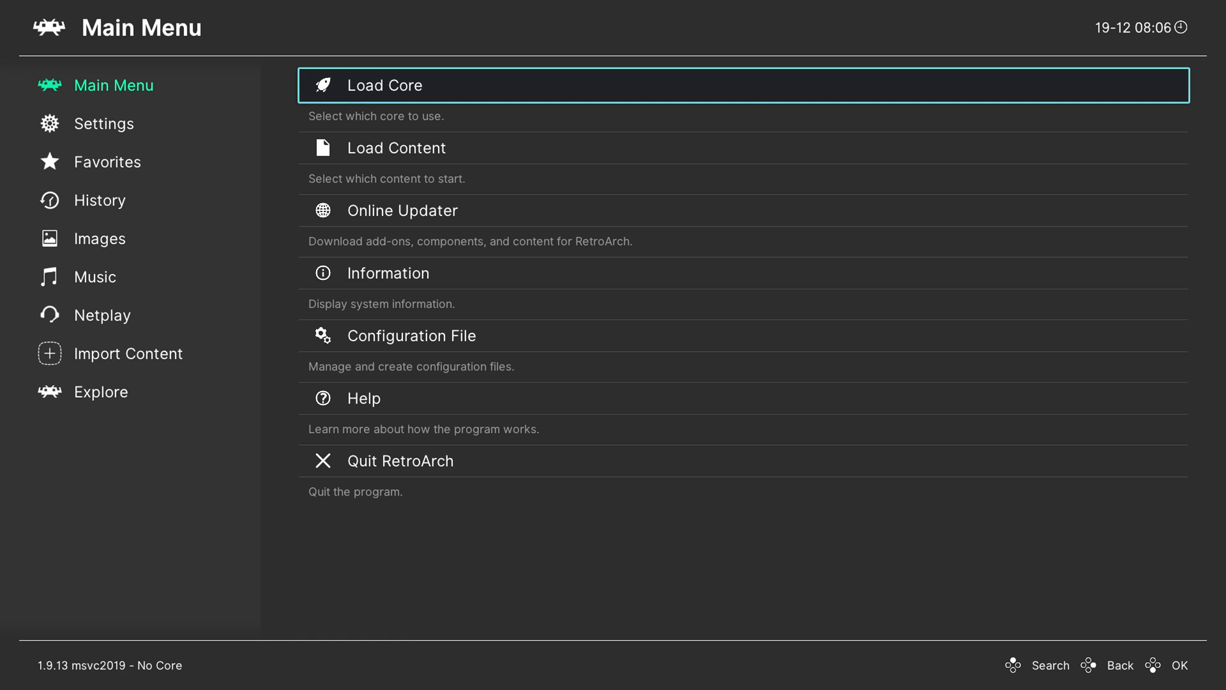
{"action": "key", "text": "Return"}
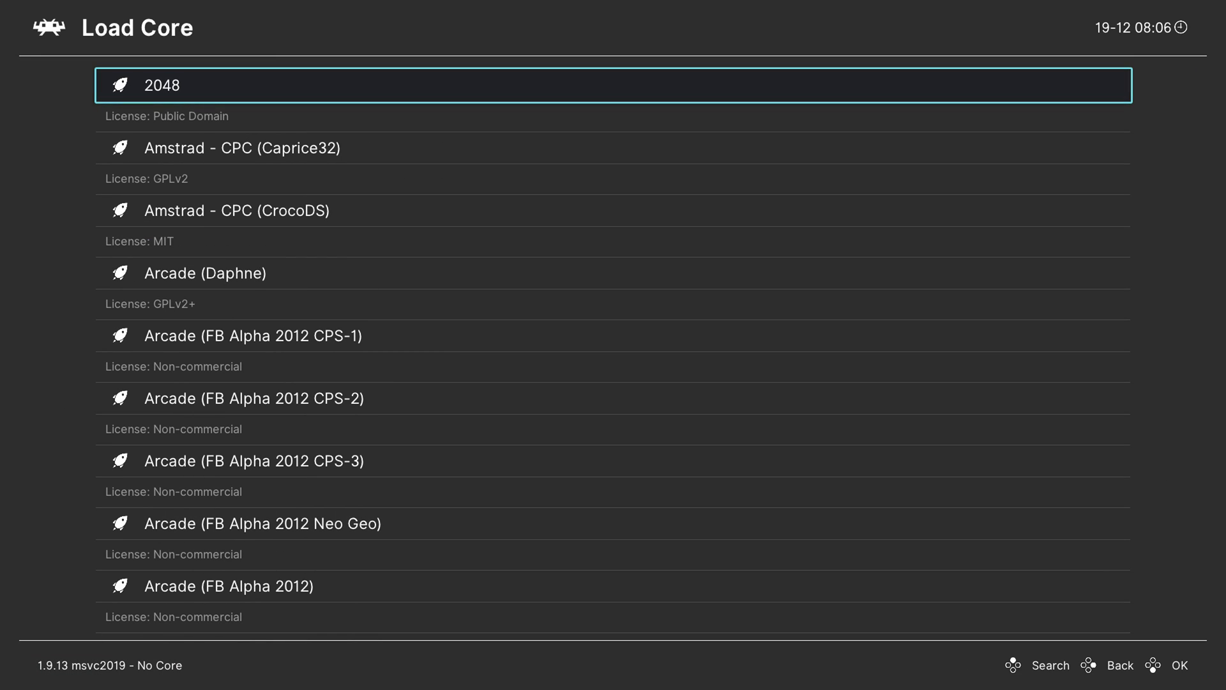
{"action": "key", "text": "Down"}
{"action": "key", "text": "Down"}
{"action": "key", "text": "Down"}
{"action": "key", "text": "Down"}
{"action": "key", "text": "Down"}
{"action": "key", "text": "Down"}
{"action": "key", "text": "Down"}
{"action": "key", "text": "Down"}
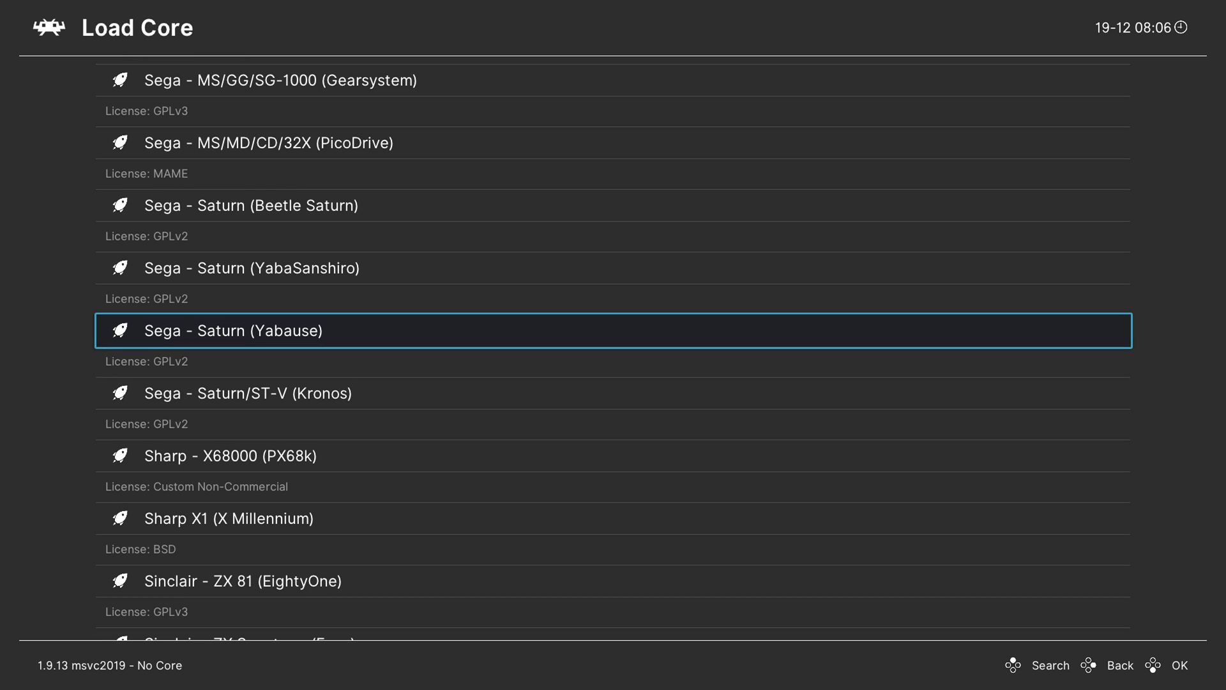
- Go through the available Sega Saturn cores and load Sega - Saturn (Yabause)
{"action": "key", "text": "Up"}
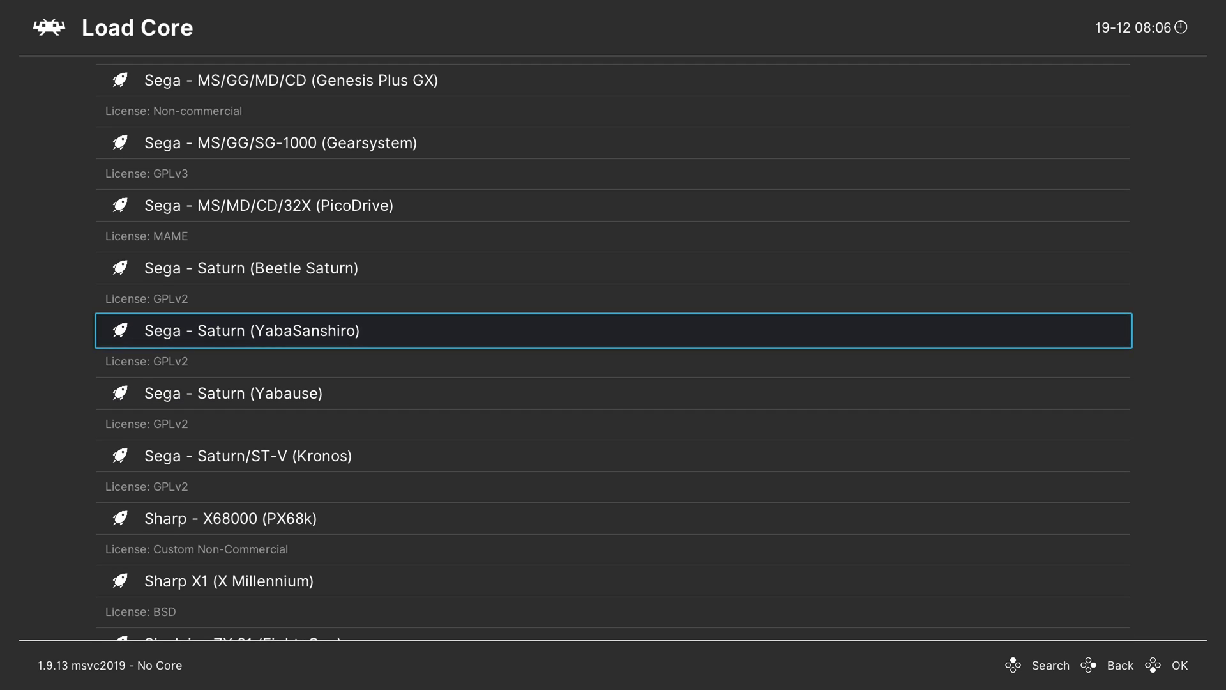
{"action": "key", "text": "Up"}
{"action": "key", "text": "Down"}
{"action": "key", "text": "Down"}
{"action": "key", "text": "Down"}
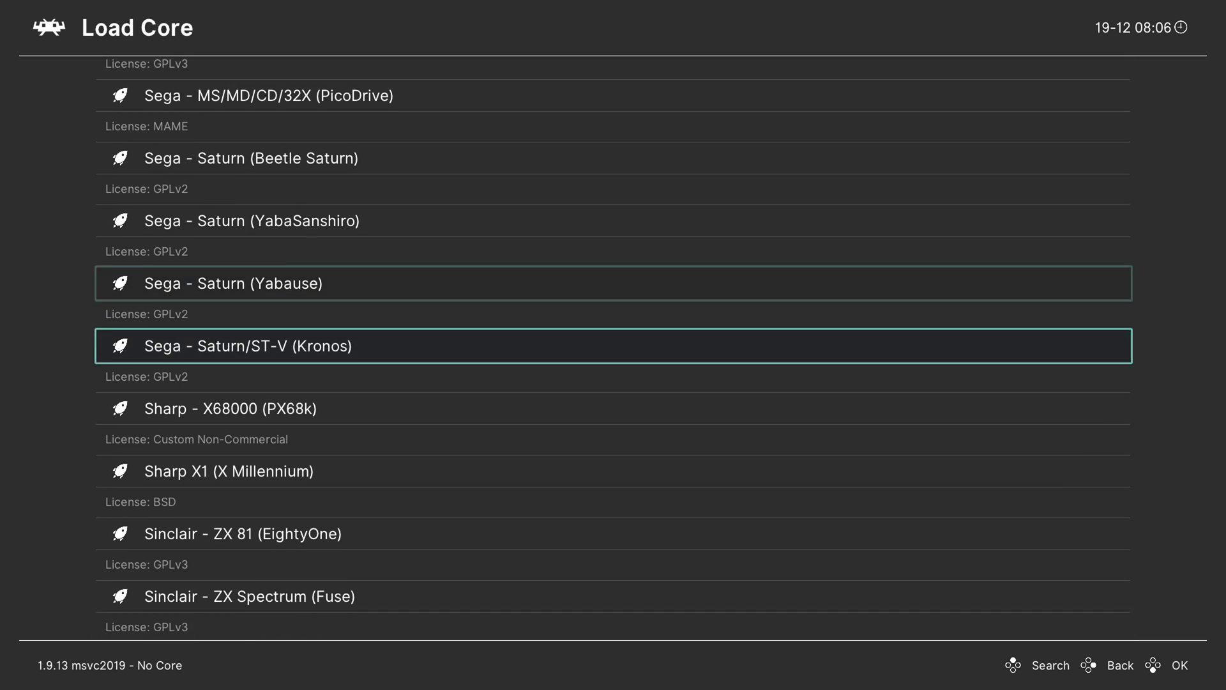
{"action": "key", "text": "Up"}
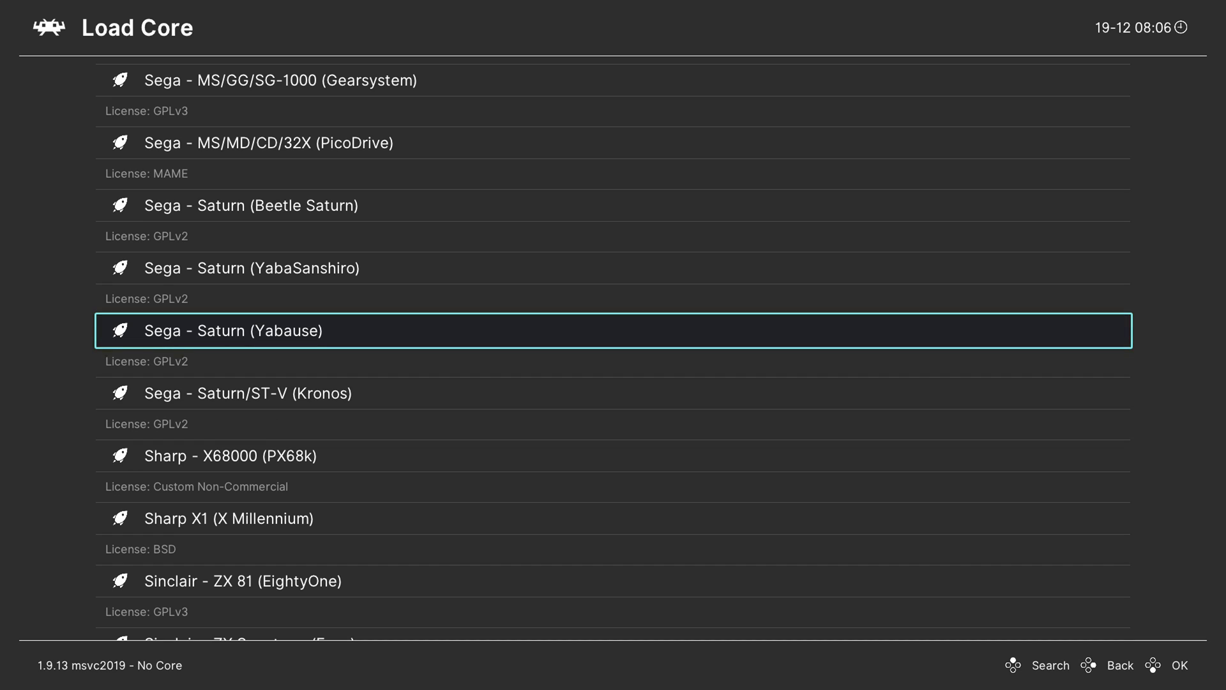
{"action": "key", "text": "Up"}
{"action": "key", "text": "Up"}
{"action": "key", "text": "Down"}
{"action": "key", "text": "Down"}
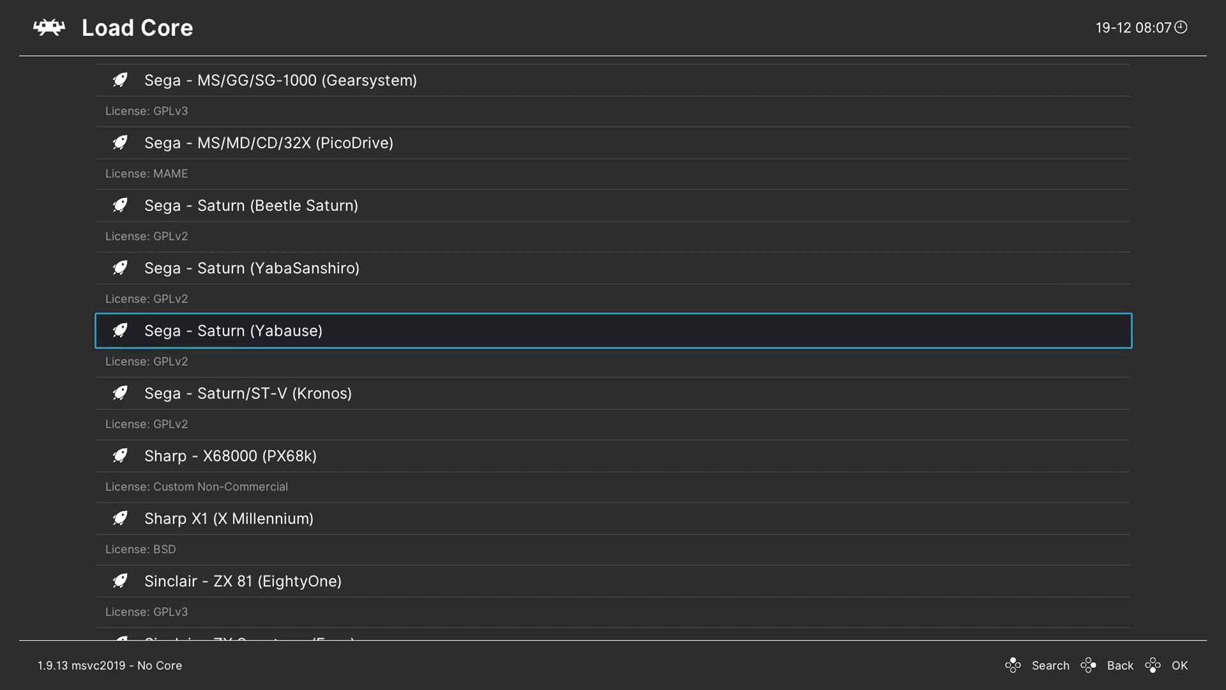
{"action": "key", "text": "Return"}
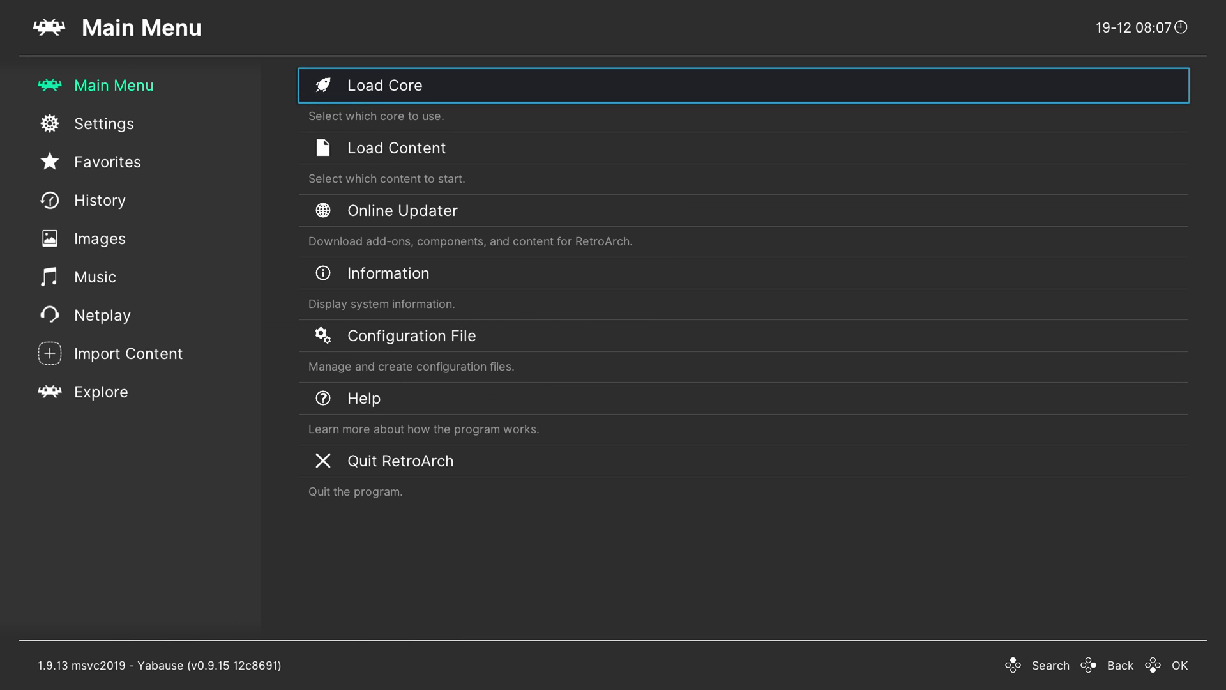
- Open Load Content, look through the folders on the E:\ drive and return to the drive list
{"action": "key", "text": "Down"}
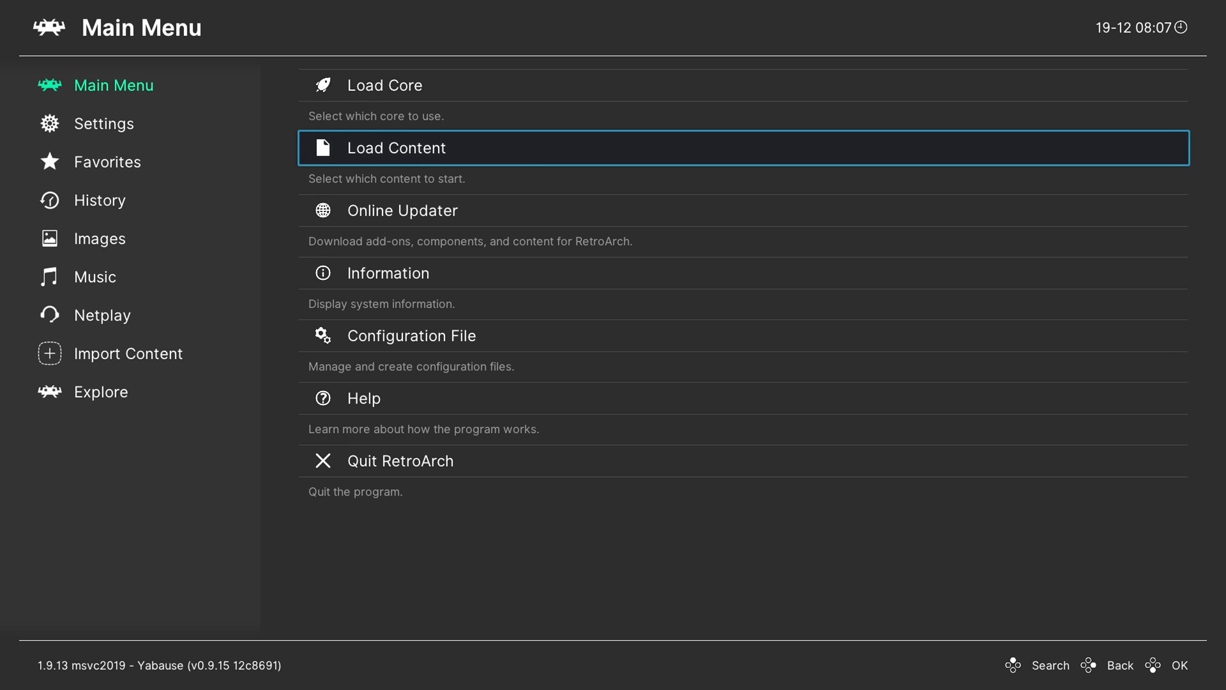
{"action": "key", "text": "Return"}
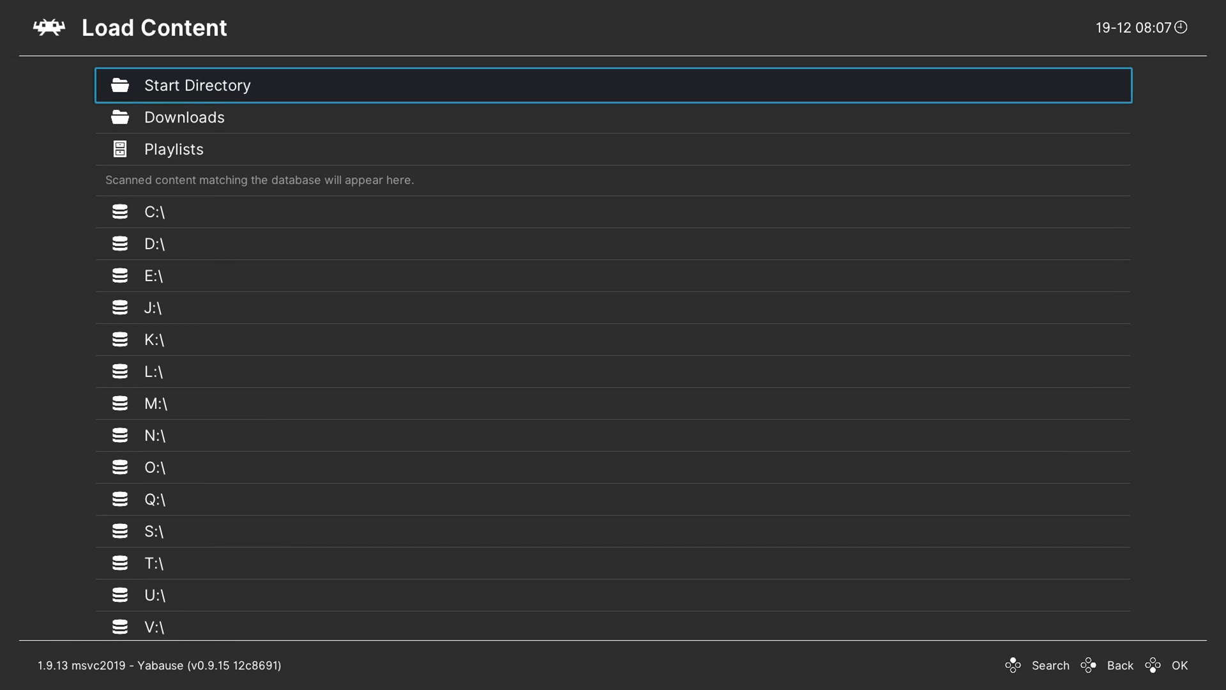
{"action": "key", "text": "Down"}
{"action": "key", "text": "Down"}
{"action": "key", "text": "Down"}
{"action": "key", "text": "Down"}
{"action": "key", "text": "Down"}
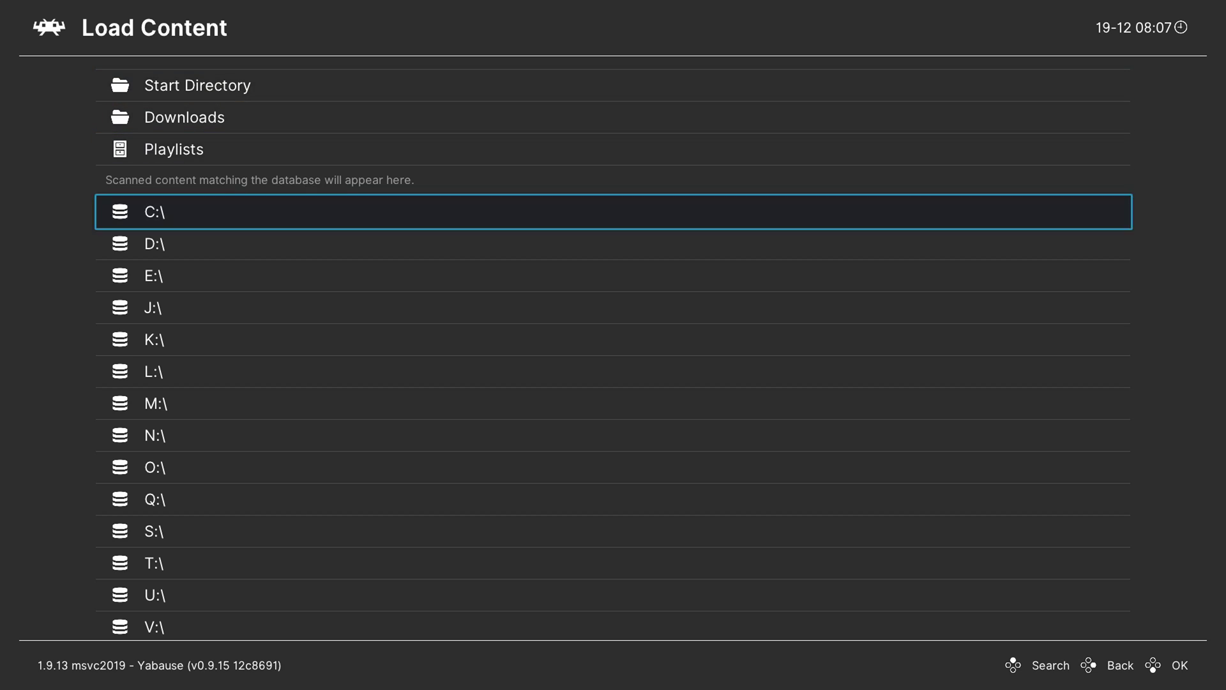
{"action": "key", "text": "Return"}
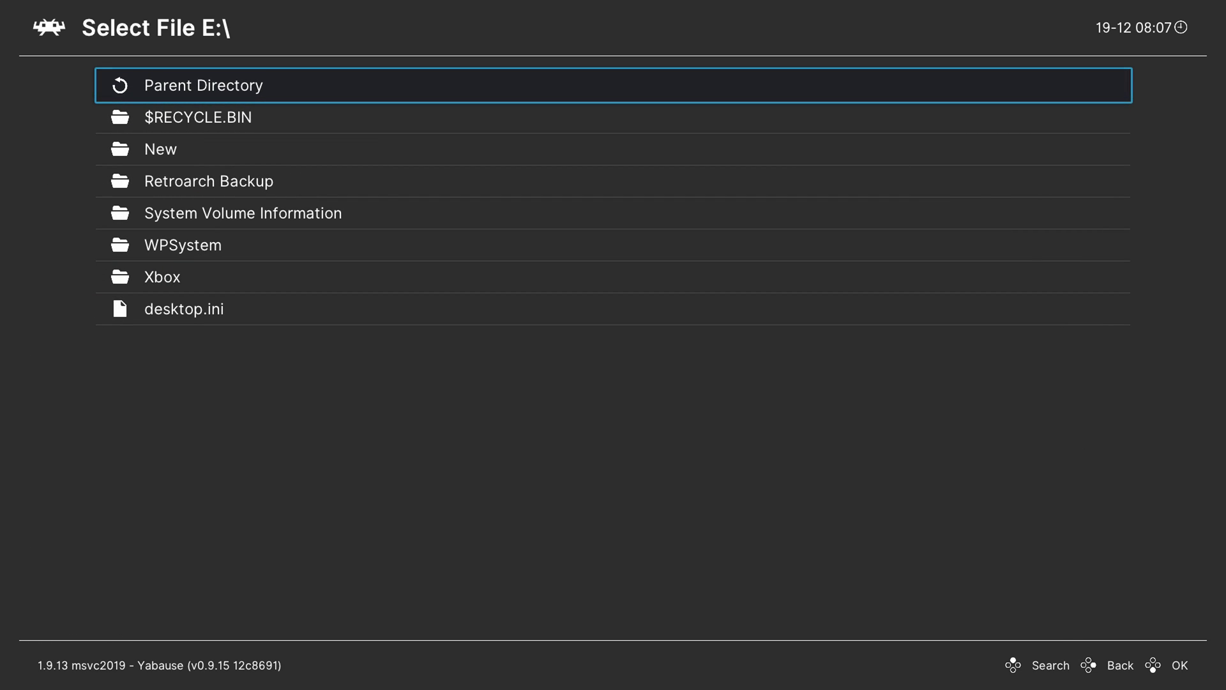
{"action": "key", "text": "BackSpace"}
- Open the S:\ drive in the Load Content browser
{"action": "key", "text": "Down"}
{"action": "key", "text": "Down"}
{"action": "key", "text": "Down"}
{"action": "key", "text": "Down"}
{"action": "key", "text": "Down"}
{"action": "key", "text": "Down"}
{"action": "key", "text": "Down"}
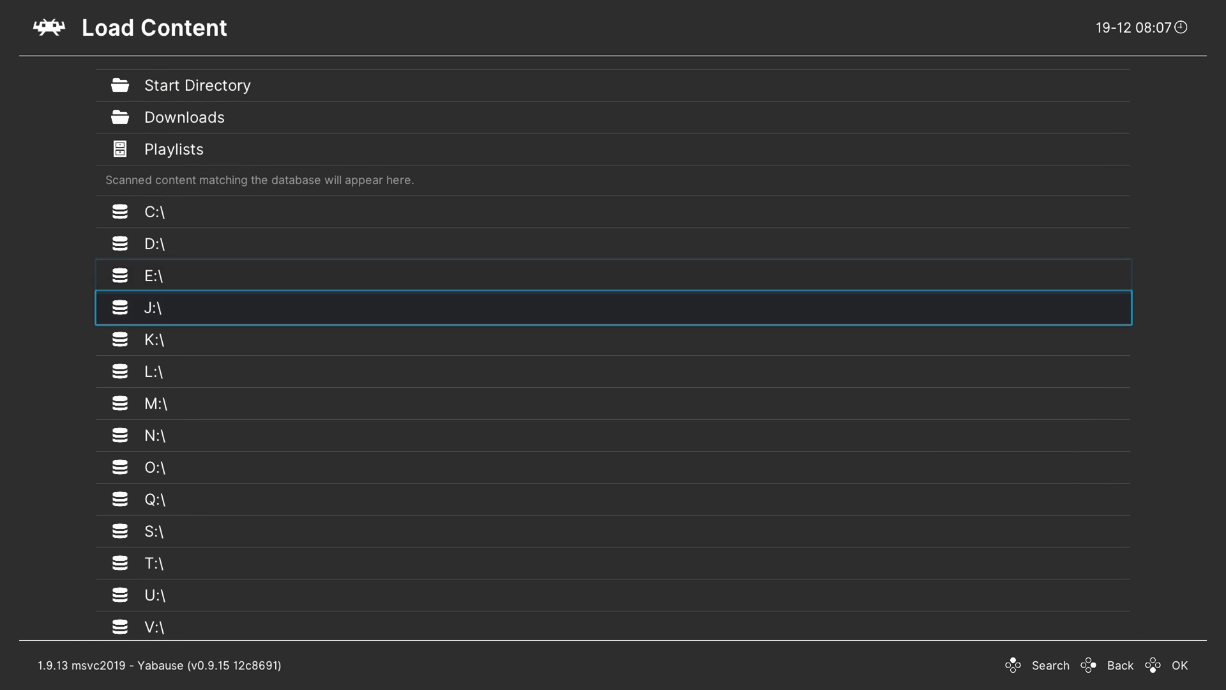
{"action": "key", "text": "Down"}
{"action": "key", "text": "Return"}
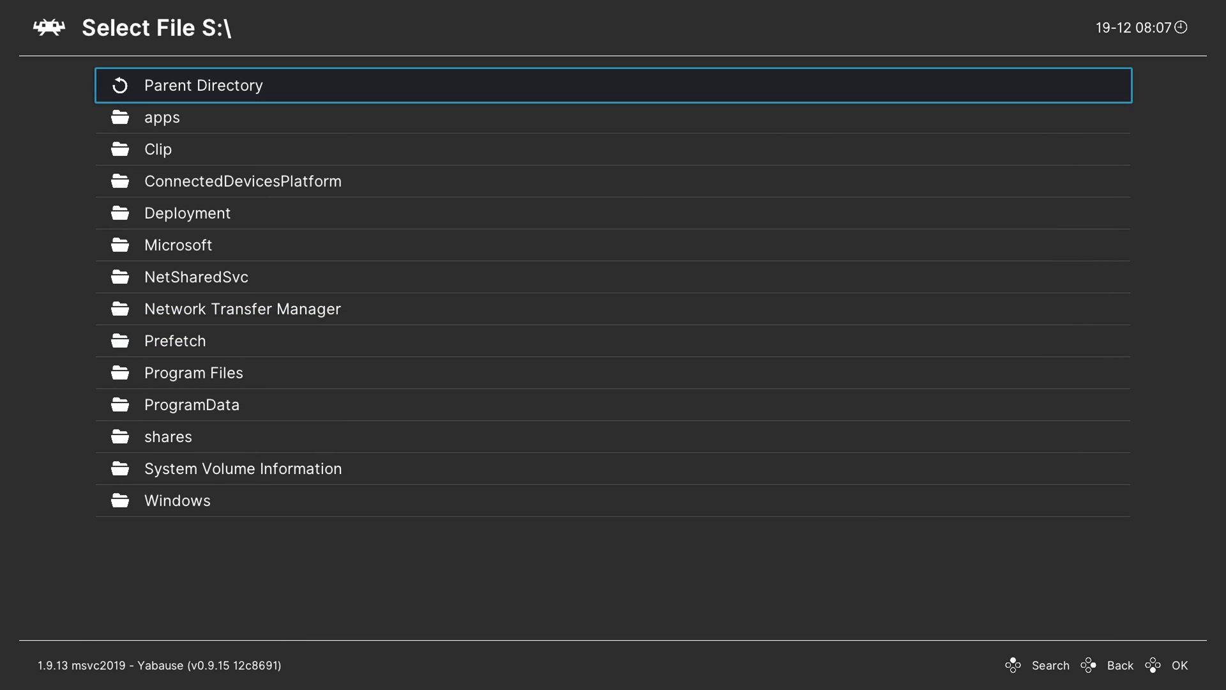
- Open the RetroArch-Fox2_21.11.7.0_x64 app folder inside S:\Program Files\WindowsApps
{"action": "key", "text": "Down"}
{"action": "key", "text": "Down"}
{"action": "key", "text": "Down"}
{"action": "key", "text": "Down"}
{"action": "key", "text": "Down"}
{"action": "key", "text": "Down"}
{"action": "key", "text": "Down"}
{"action": "key", "text": "Down"}
{"action": "key", "text": "Down"}
{"action": "key", "text": "Down"}
{"action": "key", "text": "Up"}
{"action": "key", "text": "Up"}
{"action": "key", "text": "Return"}
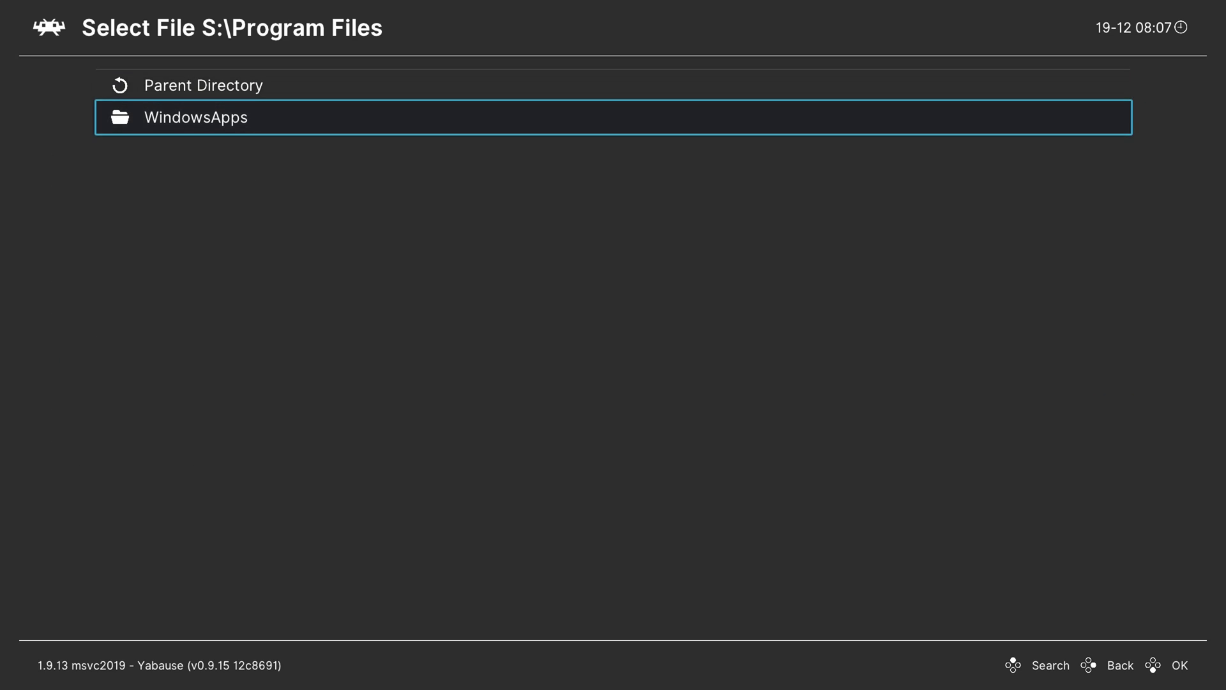
{"action": "key", "text": "Return"}
{"action": "key", "text": "Down"}
{"action": "key", "text": "Down"}
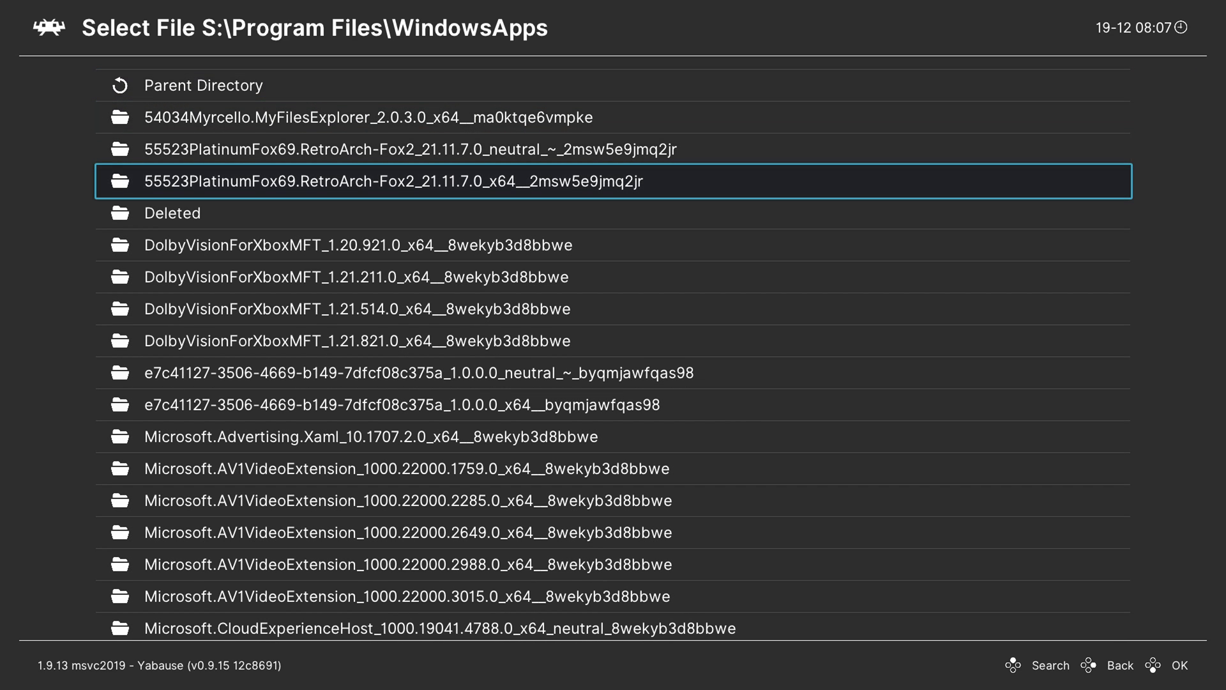
{"action": "key", "text": "Return"}
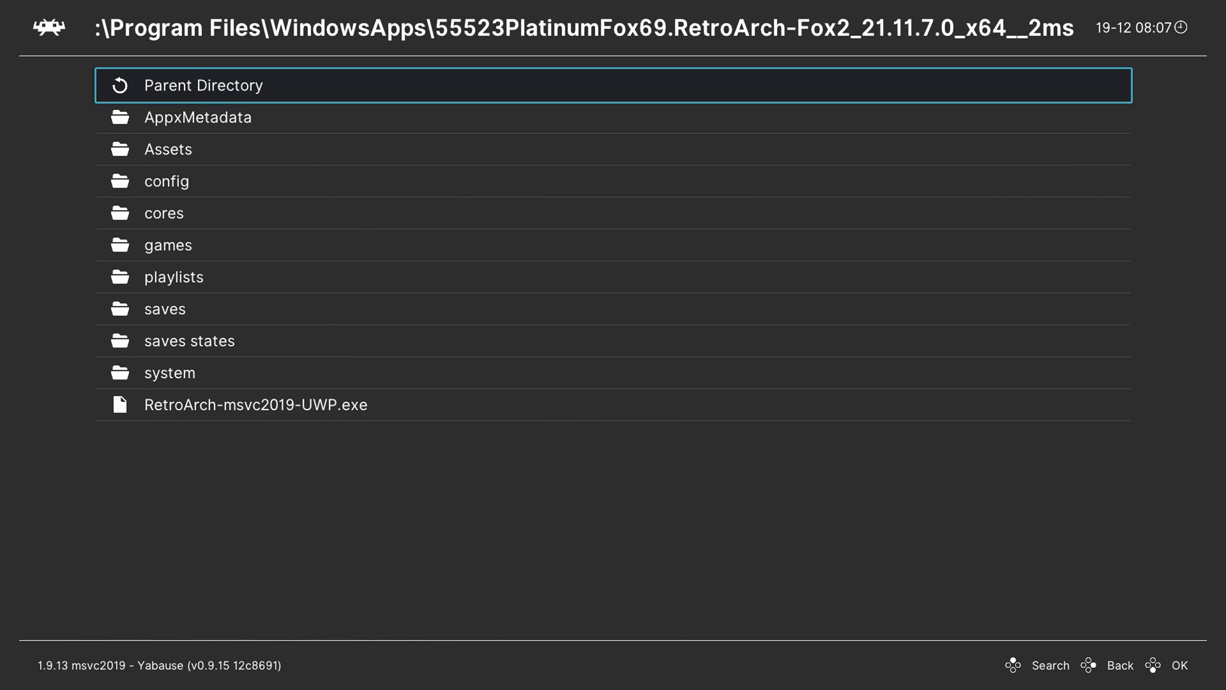
- Return to the Load Content drive list and open the D:\ drive
{"action": "key", "text": "BackSpace"}
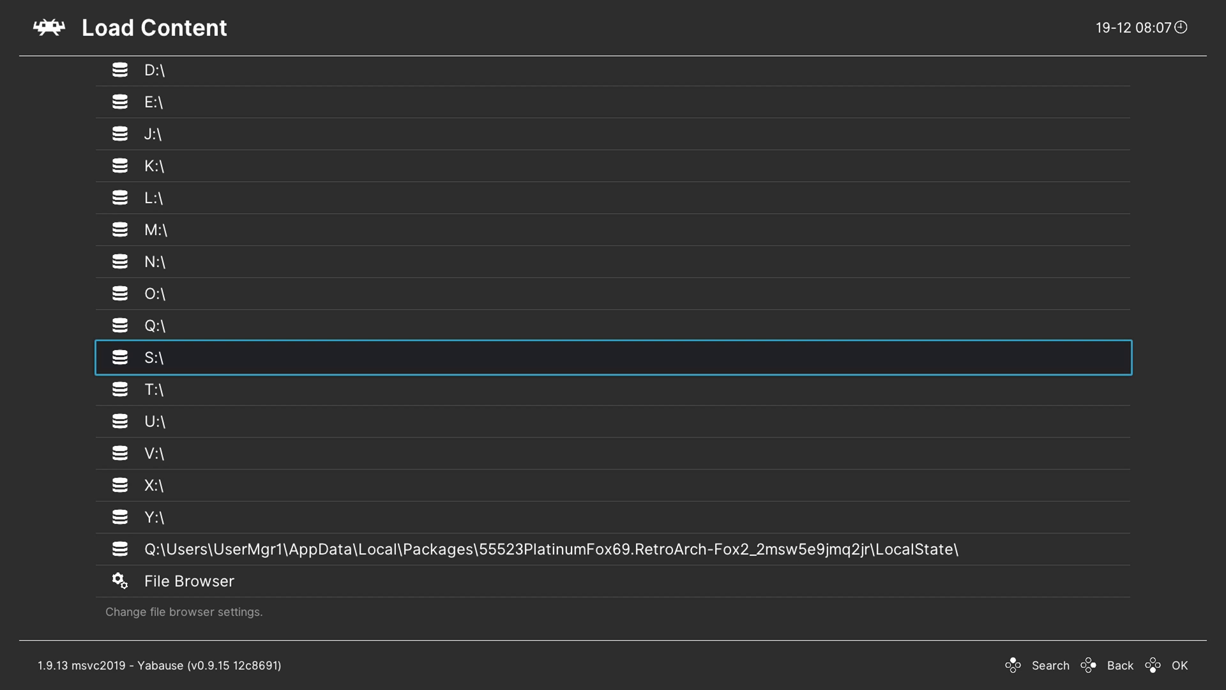
{"action": "key", "text": "Up"}
{"action": "key", "text": "Up"}
{"action": "key", "text": "Up"}
{"action": "key", "text": "Up"}
{"action": "key", "text": "Up"}
{"action": "key", "text": "Up"}
{"action": "key", "text": "Up"}
{"action": "key", "text": "Up"}
{"action": "key", "text": "Up"}
{"action": "key", "text": "Return"}
{"action": "key", "text": "Down"}
{"action": "key", "text": "Down"}
{"action": "key", "text": "Up"}
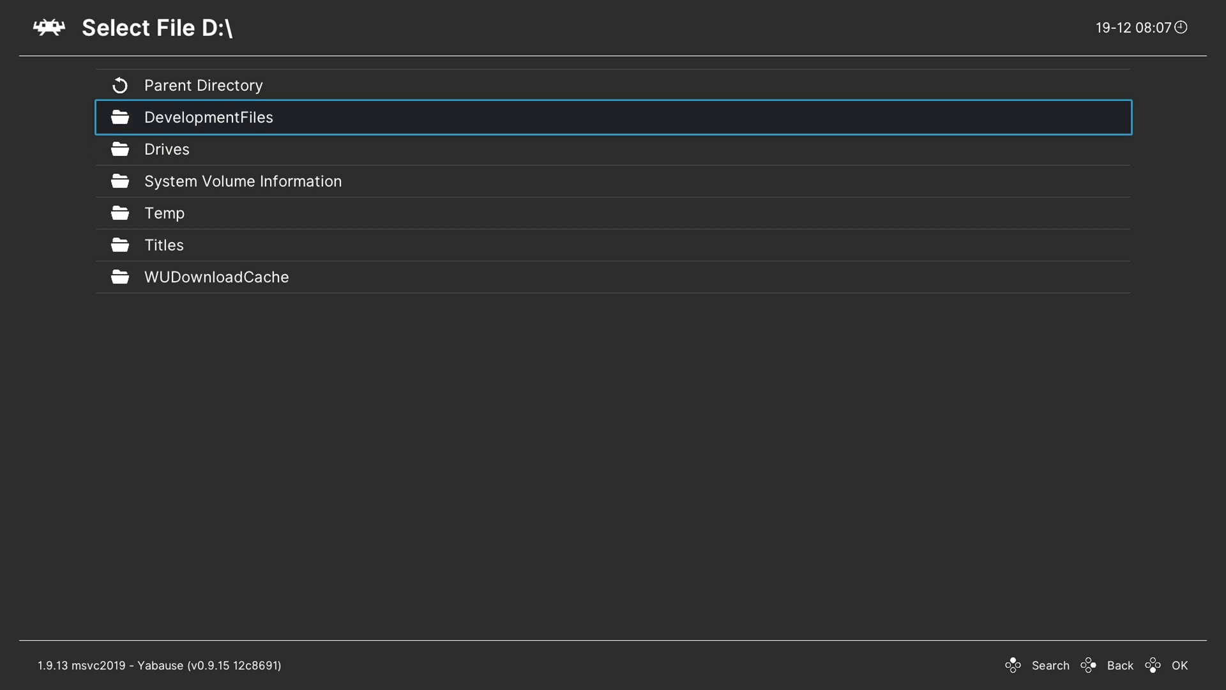
- Look through the DevelopmentFiles folder on the D:\ drive and return to the drive list
{"action": "key", "text": "Return"}
{"action": "key", "text": "Down"}
{"action": "key", "text": "Down"}
{"action": "key", "text": "Down"}
{"action": "key", "text": "Return"}
{"action": "key", "text": "Down"}
{"action": "key", "text": "Down"}
{"action": "key", "text": "Down"}
{"action": "key", "text": "Return"}
{"action": "key", "text": "BackSpace"}
{"action": "key", "text": "BackSpace"}
{"action": "key", "text": "BackSpace"}
{"action": "key", "text": "BackSpace"}
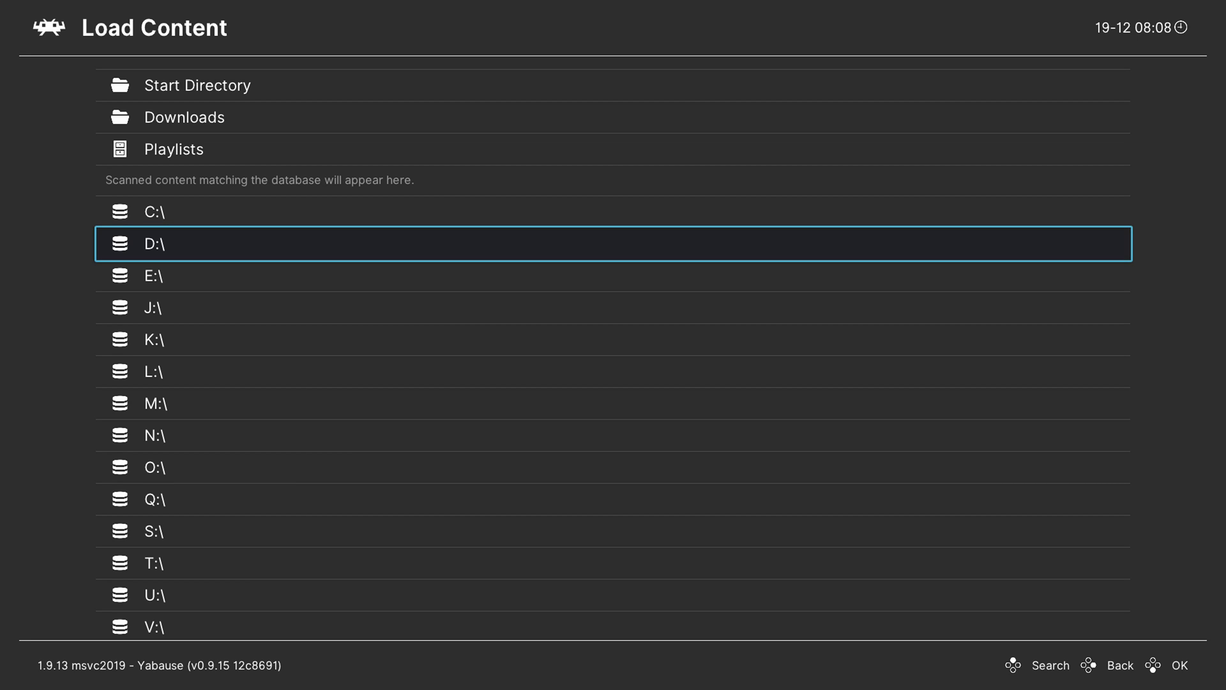
- Look over the remaining drives in the Load Content list and open the S:\ drive
{"action": "key", "text": "Down"}
{"action": "key", "text": "Down"}
{"action": "key", "text": "Down"}
{"action": "key", "text": "Down"}
{"action": "key", "text": "Down"}
{"action": "key", "text": "Down"}
{"action": "key", "text": "Down"}
{"action": "key", "text": "Down"}
{"action": "key", "text": "Down"}
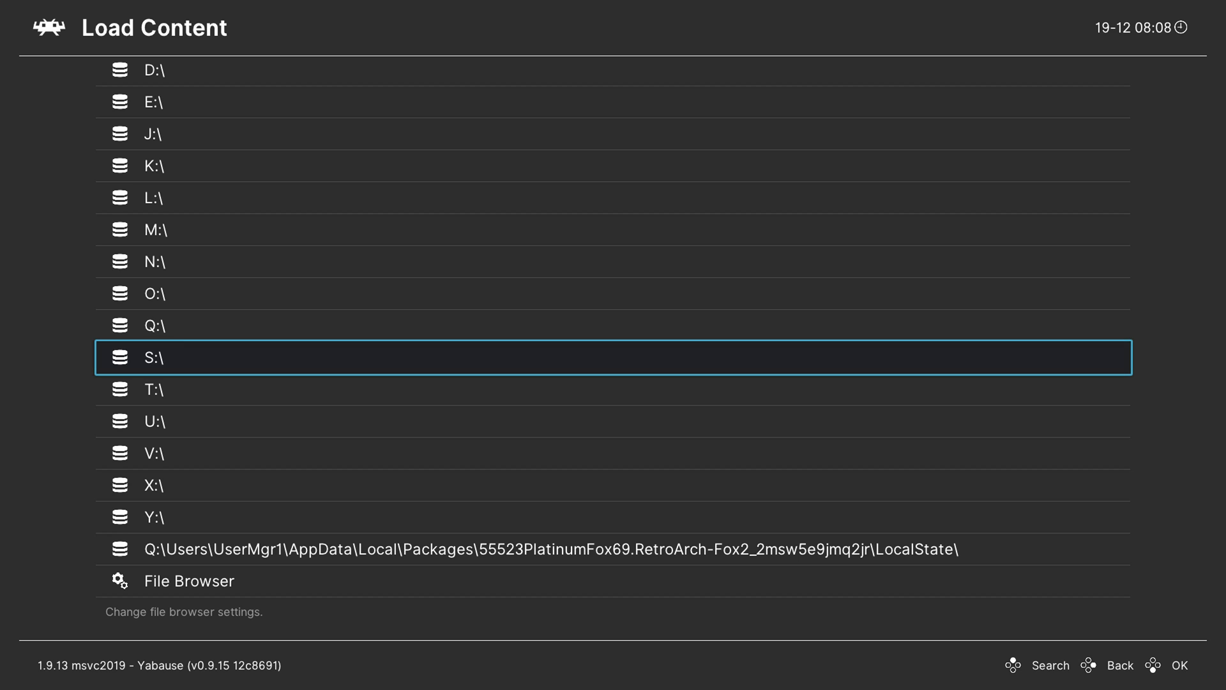
{"action": "key", "text": "Down"}
{"action": "key", "text": "Down"}
{"action": "key", "text": "Down"}
{"action": "key", "text": "Down"}
{"action": "key", "text": "Down"}
{"action": "key", "text": "Up"}
{"action": "key", "text": "Up"}
{"action": "key", "text": "Up"}
{"action": "key", "text": "Up"}
{"action": "key", "text": "Up"}
{"action": "key", "text": "Return"}
- Go into S:\Program Files\WindowsApps and open the RetroArch-Fox2_21.11.7.0_x64 app folder
{"action": "key", "text": "Down"}
{"action": "key", "text": "Down"}
{"action": "key", "text": "Down"}
{"action": "key", "text": "Down"}
{"action": "key", "text": "Down"}
{"action": "key", "text": "Down"}
{"action": "key", "text": "Down"}
{"action": "key", "text": "Down"}
{"action": "key", "text": "Down"}
{"action": "key", "text": "Down"}
{"action": "key", "text": "Down"}
{"action": "key", "text": "Down"}
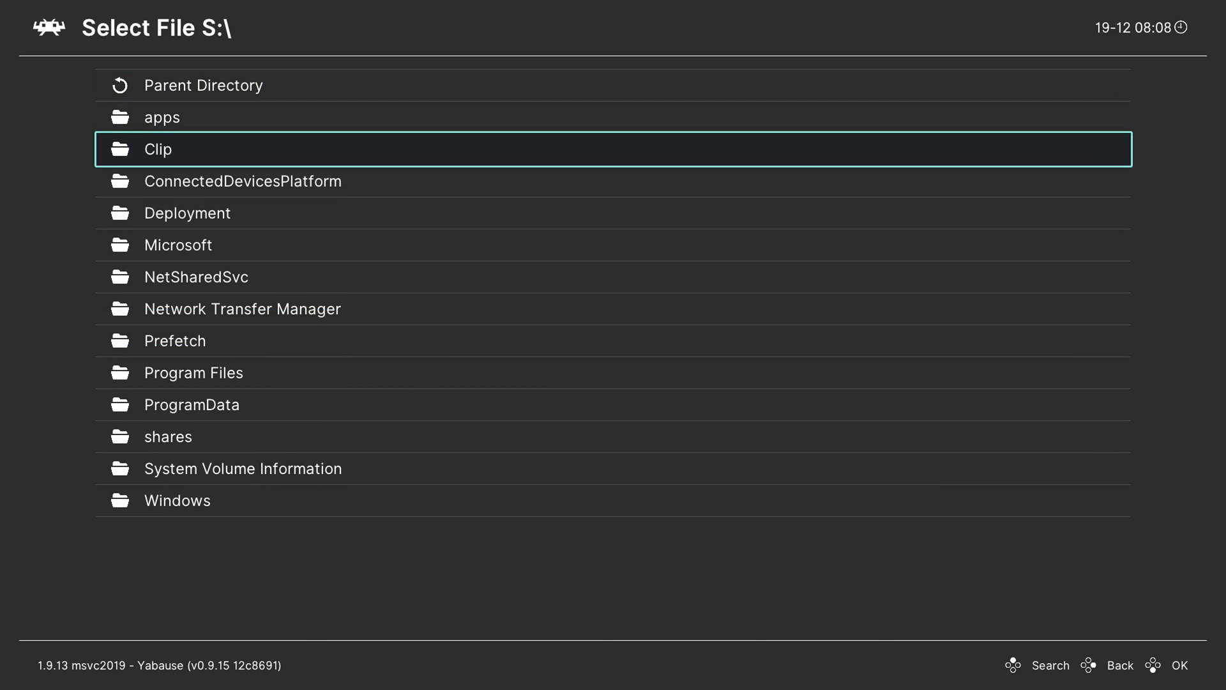
{"action": "key", "text": "Up"}
{"action": "key", "text": "Up"}
{"action": "key", "text": "Up"}
{"action": "key", "text": "Return"}
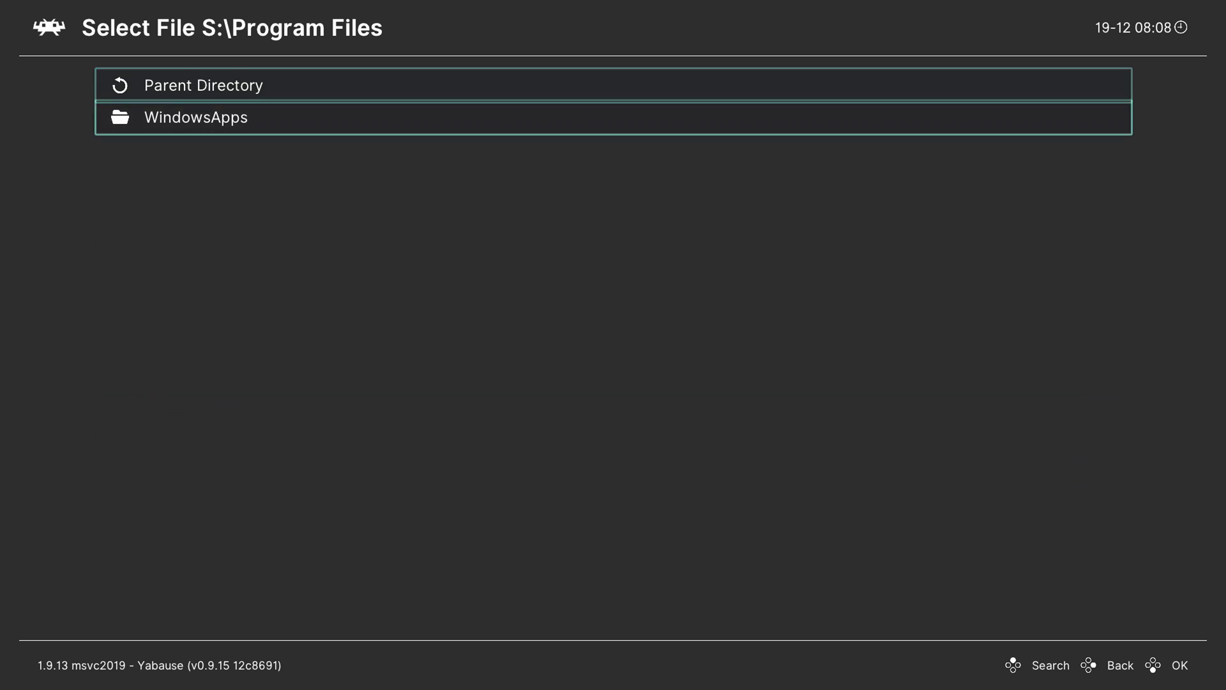
{"action": "key", "text": "Down"}
{"action": "key", "text": "Return"}
{"action": "key", "text": "Down"}
{"action": "key", "text": "Down"}
{"action": "key", "text": "Down"}
{"action": "key", "text": "Return"}
- Open the Sega Saturn folder inside the RetroArch app's games folder
{"action": "key", "text": "Down"}
{"action": "key", "text": "Down"}
{"action": "key", "text": "Down"}
{"action": "key", "text": "Down"}
{"action": "key", "text": "Down"}
{"action": "key", "text": "Return"}
{"action": "key", "text": "Down"}
{"action": "key", "text": "Down"}
{"action": "key", "text": "Down"}
{"action": "key", "text": "Down"}
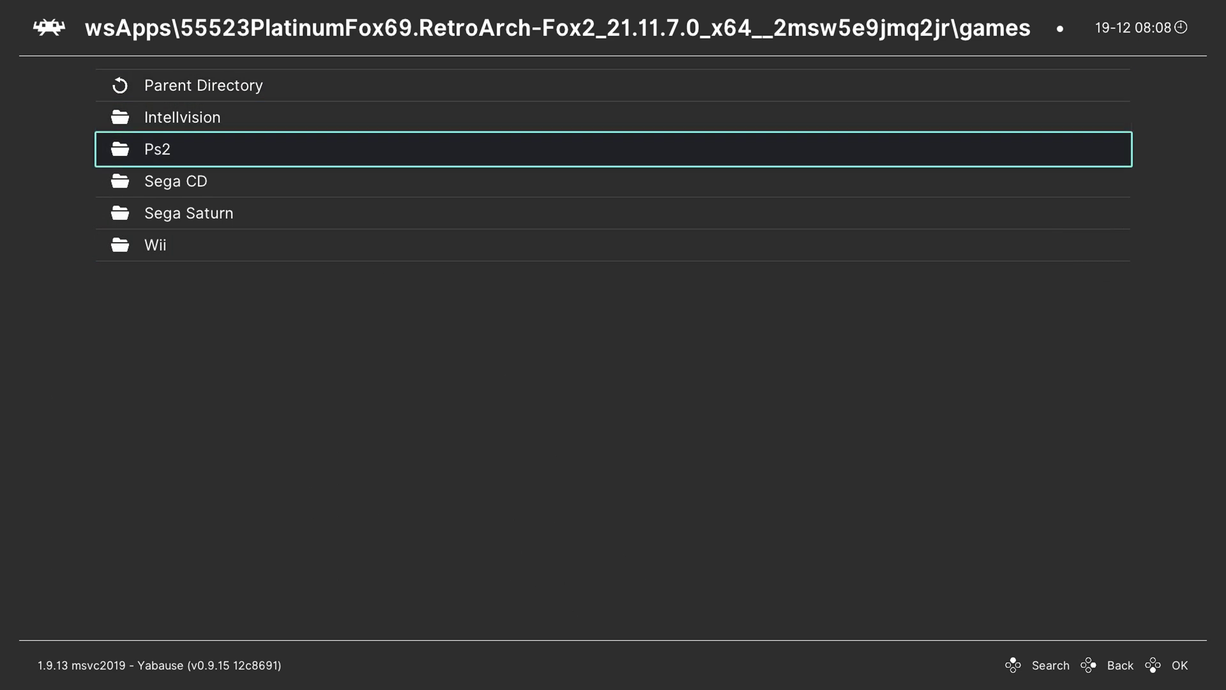
{"action": "key", "text": "Return"}
- Select a game file in the Sega Saturn folder and run it with the current core, Sega - Saturn (Yabause)
{"action": "key", "text": "Down"}
{"action": "key", "text": "Return"}
{"action": "key", "text": "Down"}
{"action": "key", "text": "Down"}
{"action": "key", "text": "Return"}
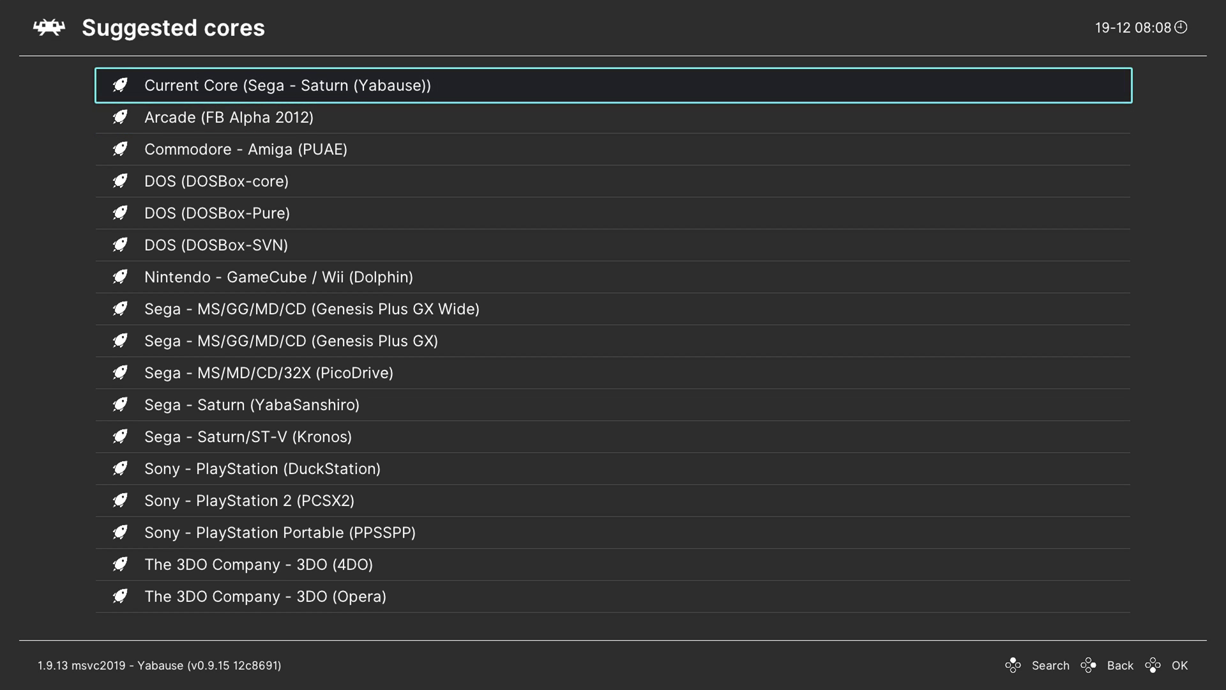
{"action": "key", "text": "Return"}
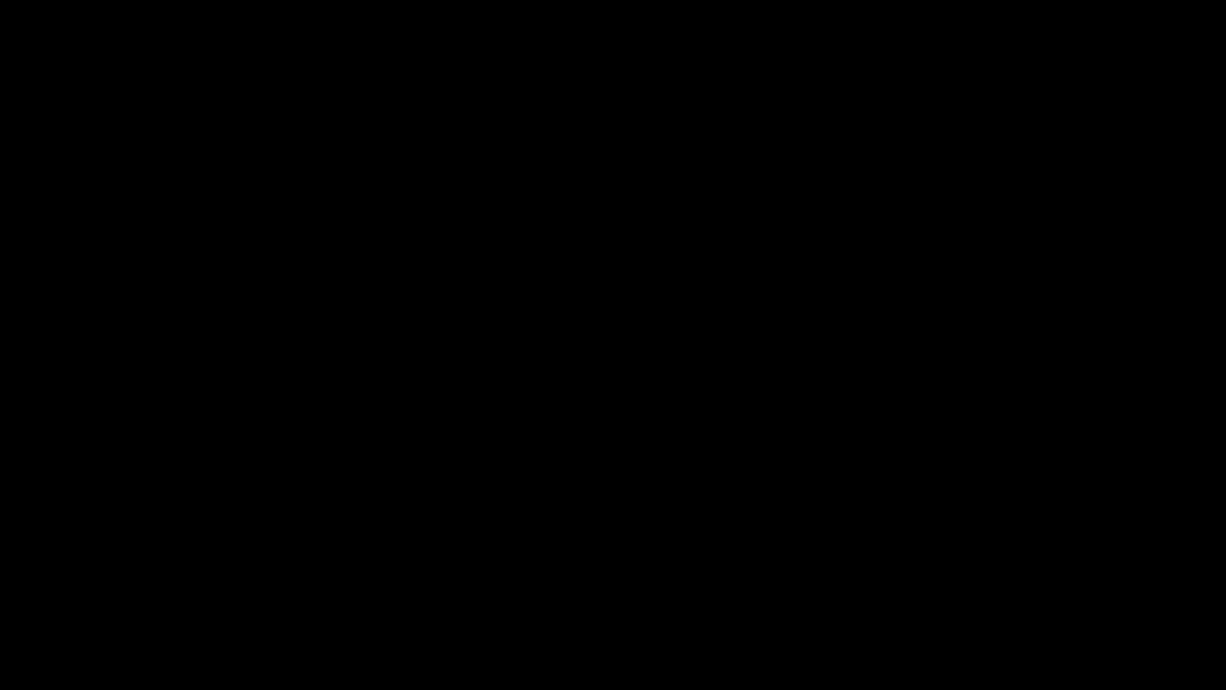
- Bring up the Quick Menu over the running game and open the core Options
{"action": "key", "text": "F1"}
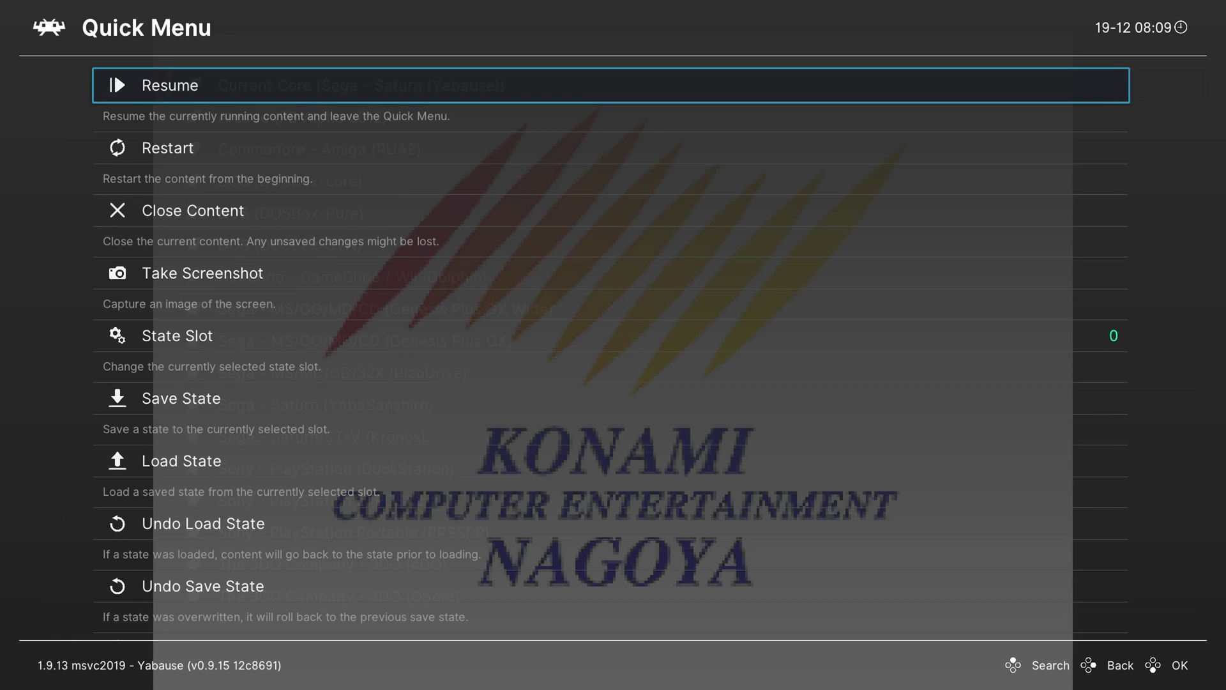
{"action": "key", "text": "Down"}
{"action": "key", "text": "Down"}
{"action": "key", "text": "Down"}
{"action": "key", "text": "Down"}
{"action": "key", "text": "Down"}
{"action": "key", "text": "Down"}
{"action": "key", "text": "Down"}
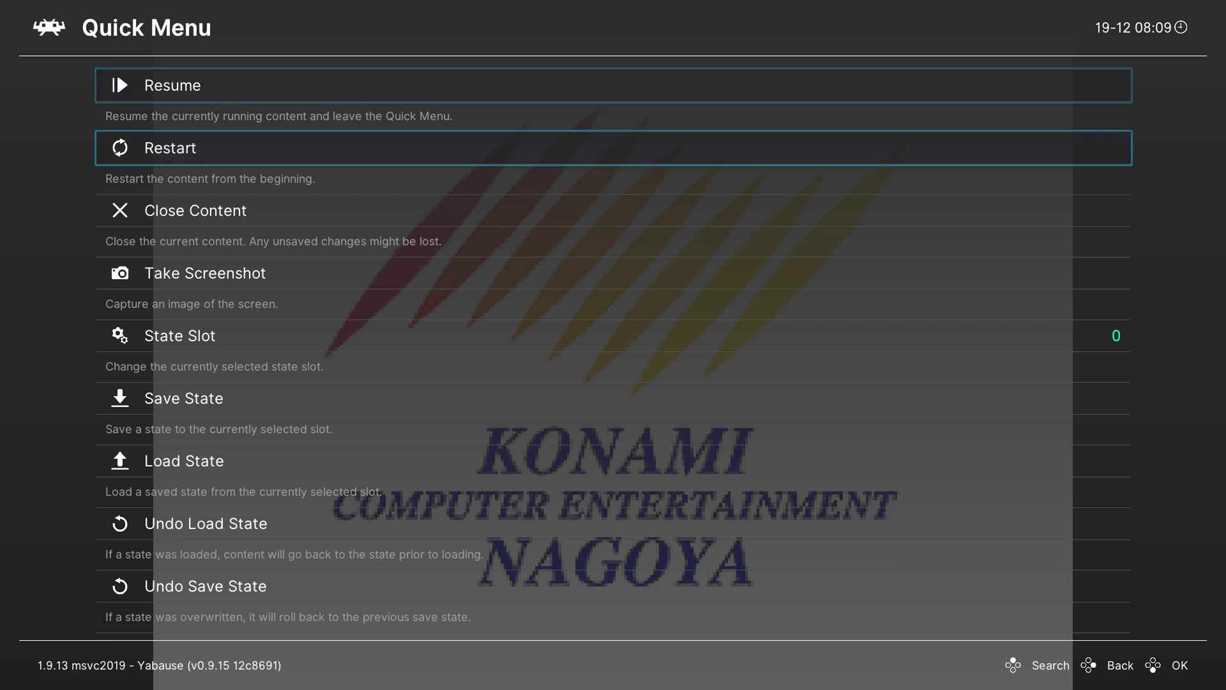
{"action": "key", "text": "Up"}
{"action": "key", "text": "Down"}
{"action": "key", "text": "Down"}
{"action": "key", "text": "Down"}
{"action": "key", "text": "Down"}
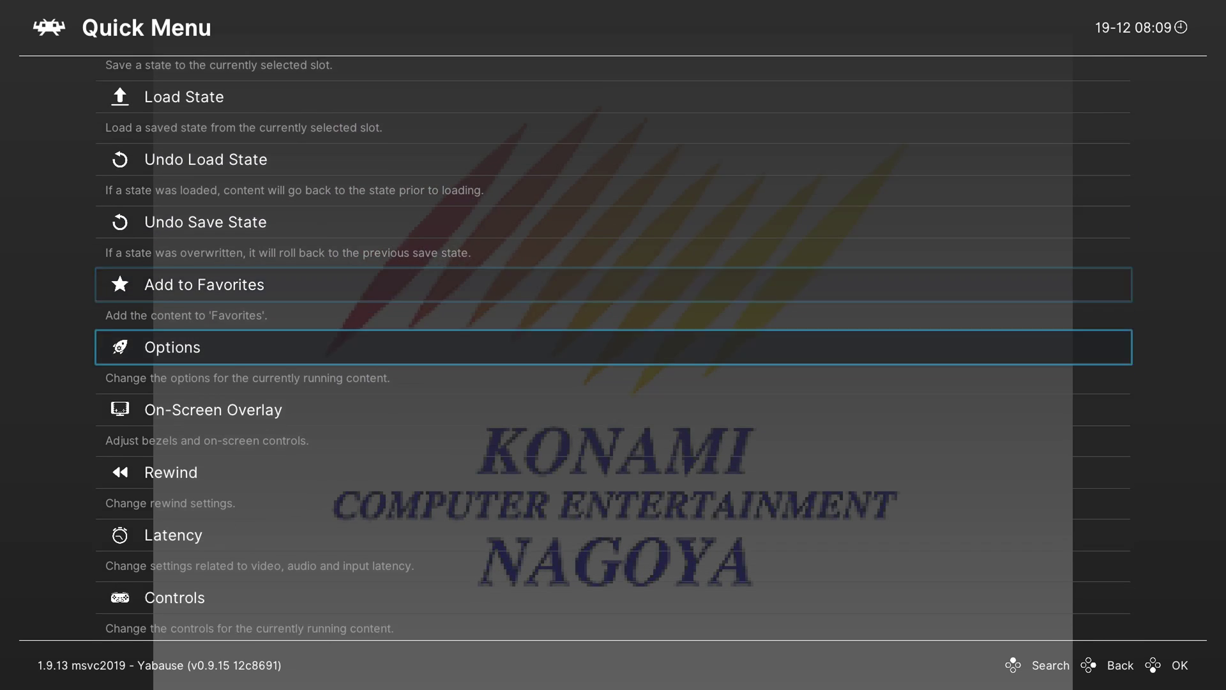
{"action": "key", "text": "Return"}
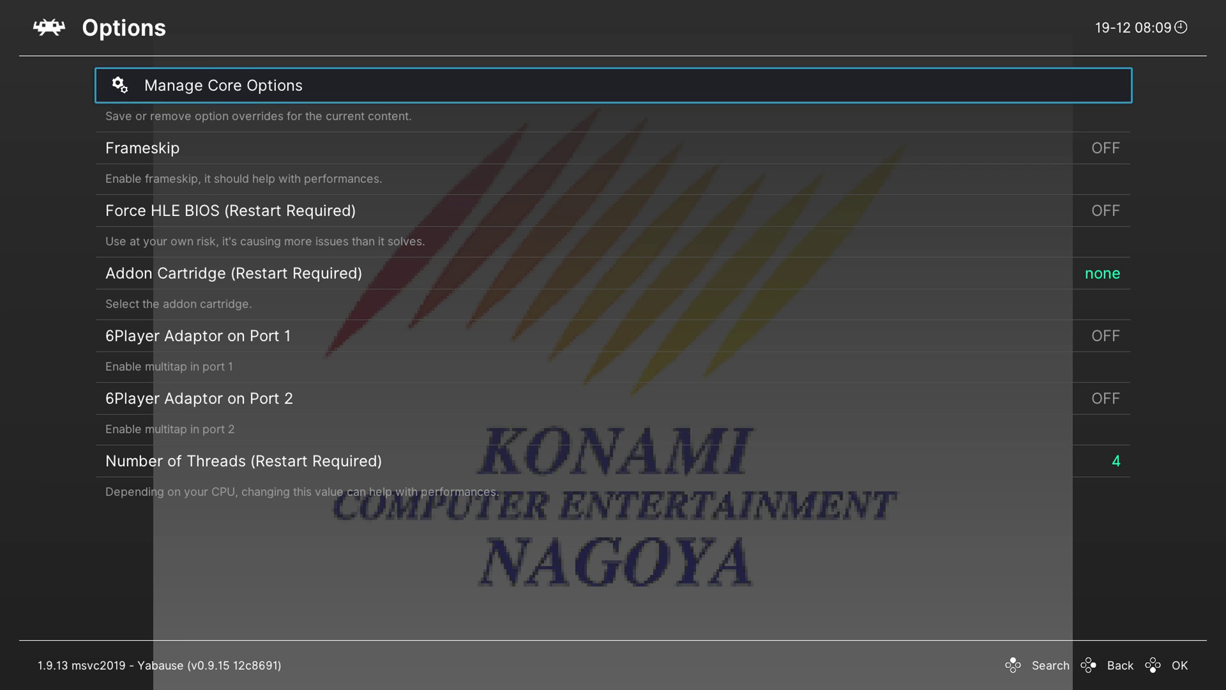
- Review the Frameskip, Force HLE BIOS, Addon Cartridge and 6Player Adaptor options of the Yabause core
{"action": "key", "text": "Down"}
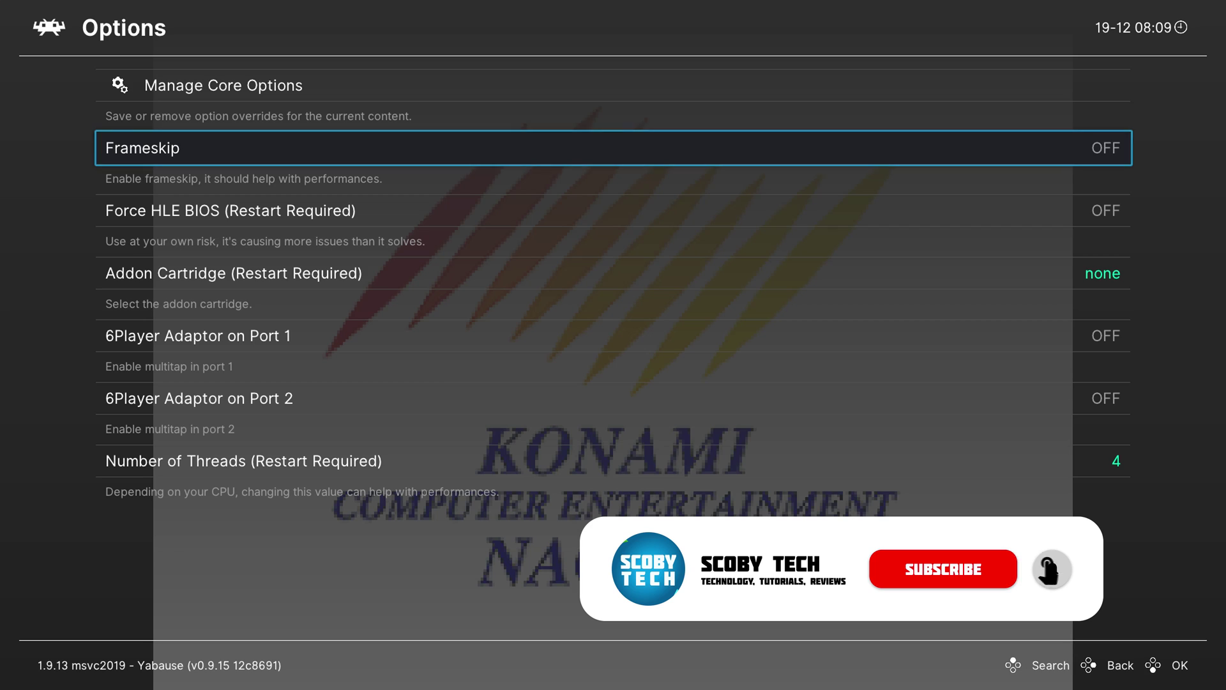
{"action": "key", "text": "Down"}
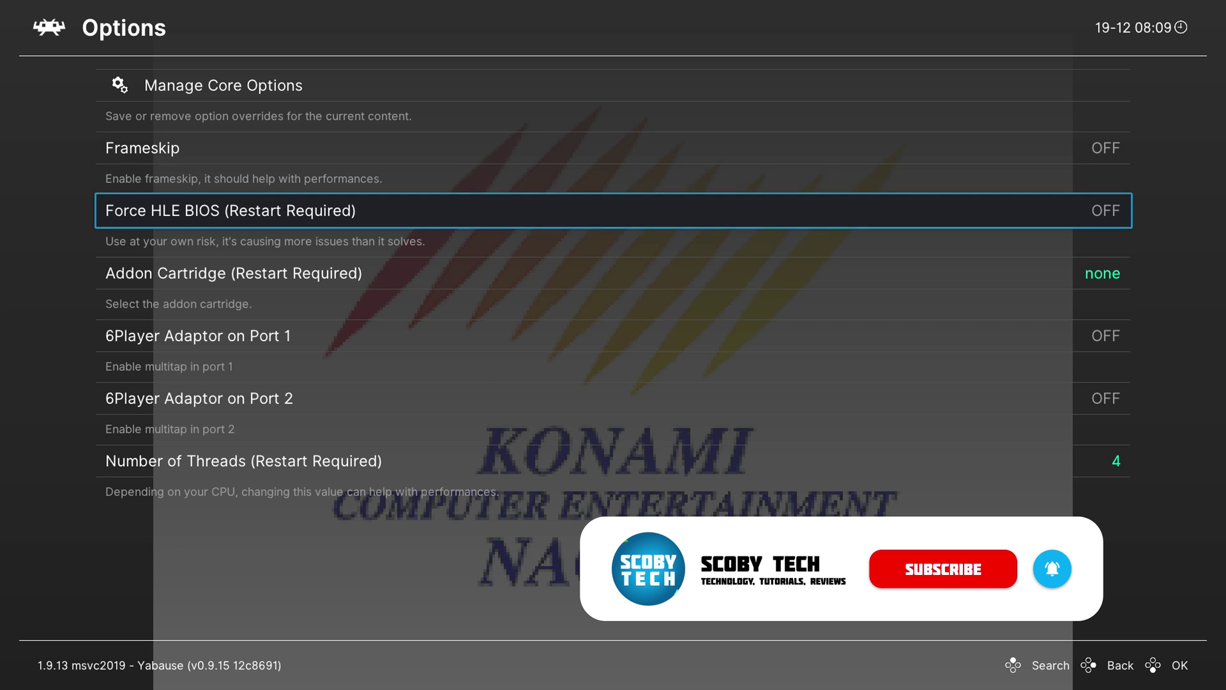
{"action": "key", "text": "Down"}
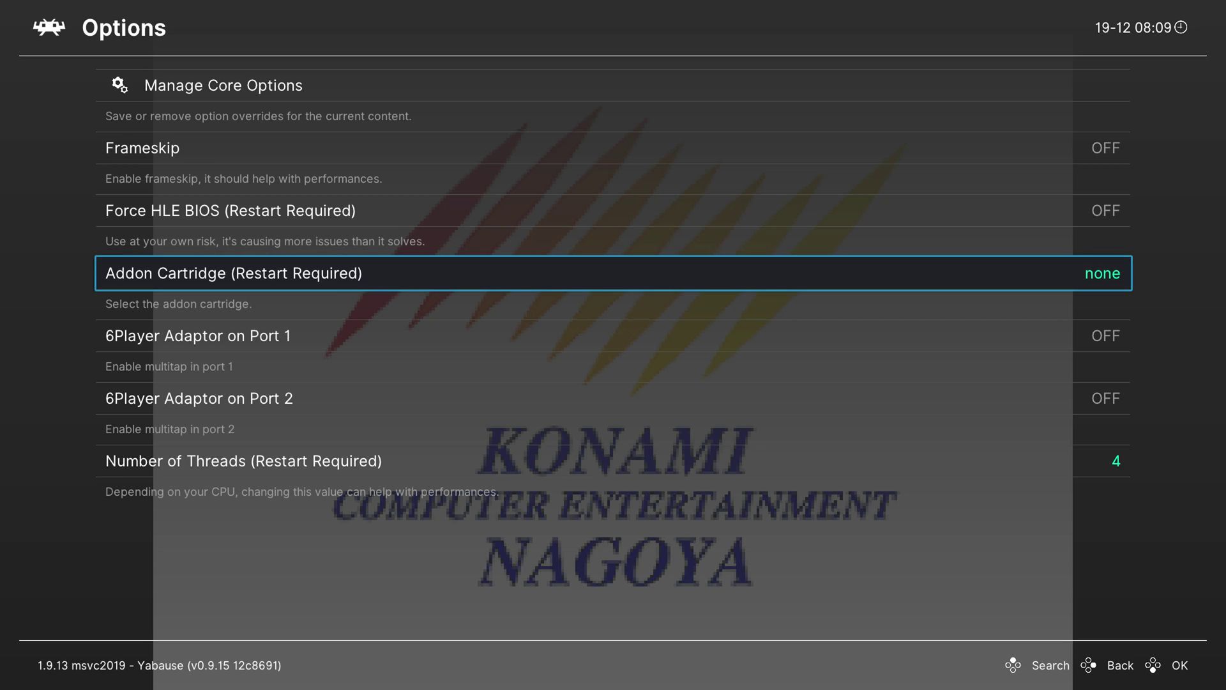
{"action": "key", "text": "Return"}
{"action": "key", "text": "Down"}
{"action": "key", "text": "Down"}
{"action": "key", "text": "Up"}
{"action": "key", "text": "Up"}
{"action": "left_click", "coordinate": [613, 335]}
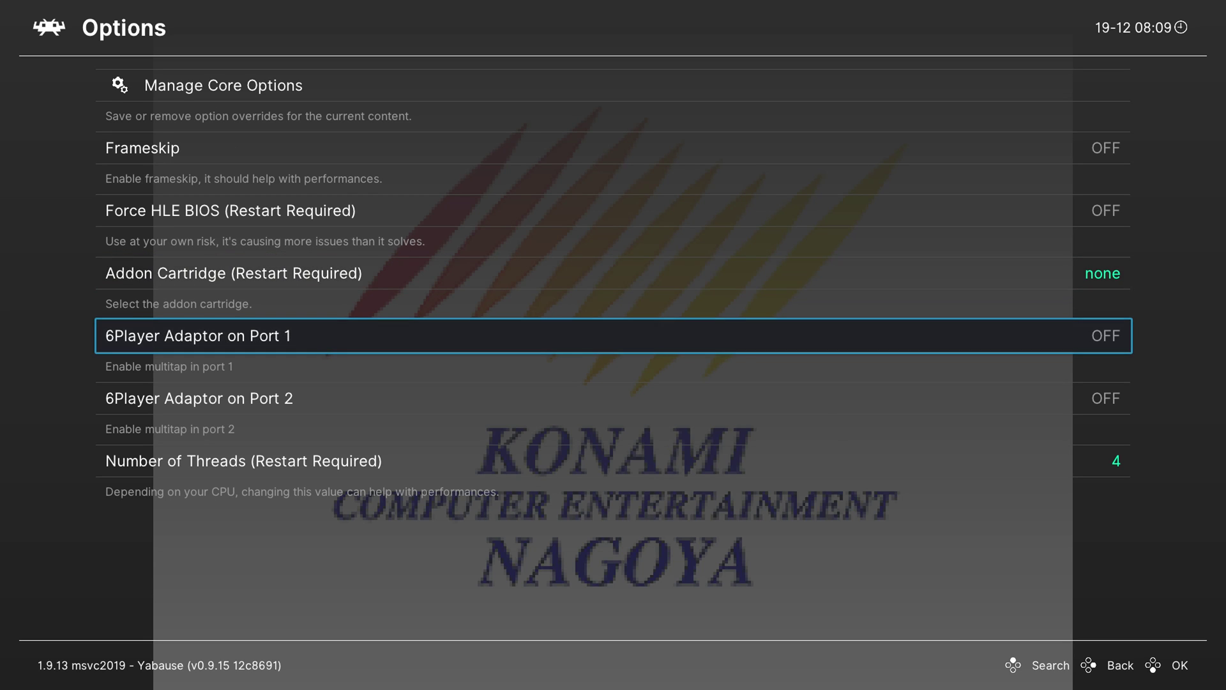
{"action": "left_click", "coordinate": [614, 398]}
{"action": "left_click", "coordinate": [613, 335]}
{"action": "left_click", "coordinate": [614, 398]}
{"action": "left_click", "coordinate": [613, 335]}
{"action": "left_click", "coordinate": [613, 397]}
{"action": "key", "text": "Down"}
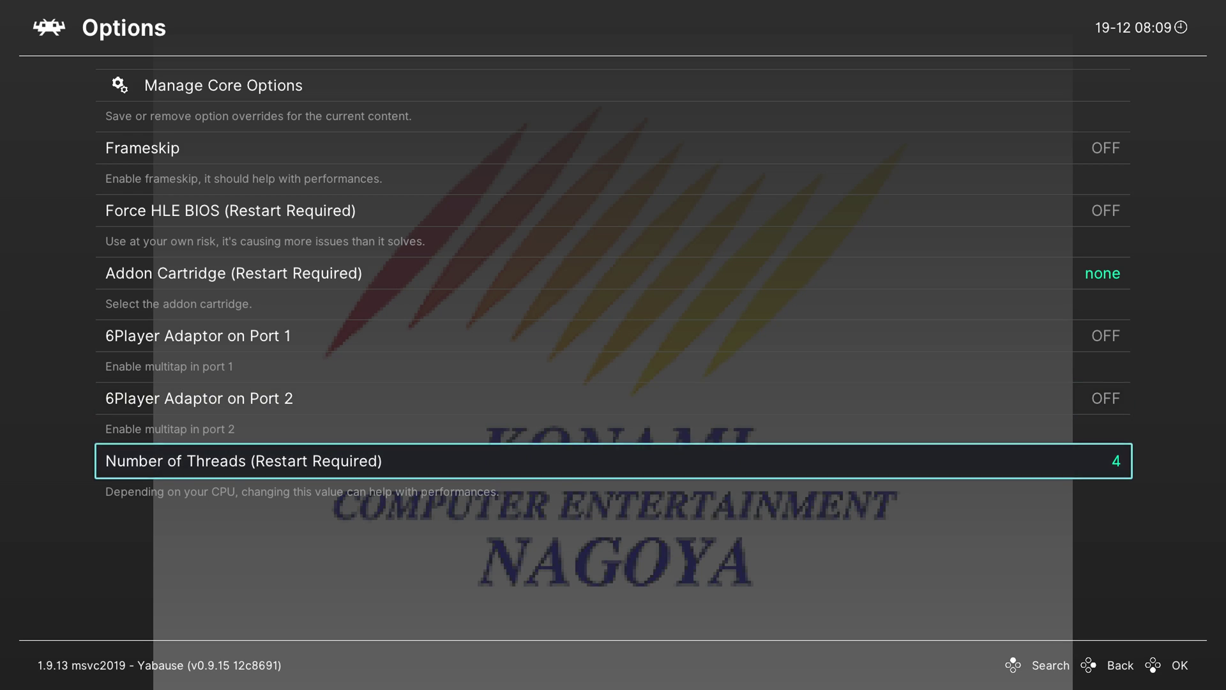
- Look through the Number of Threads choices and leave the list without picking another value
{"action": "key", "text": "Return"}
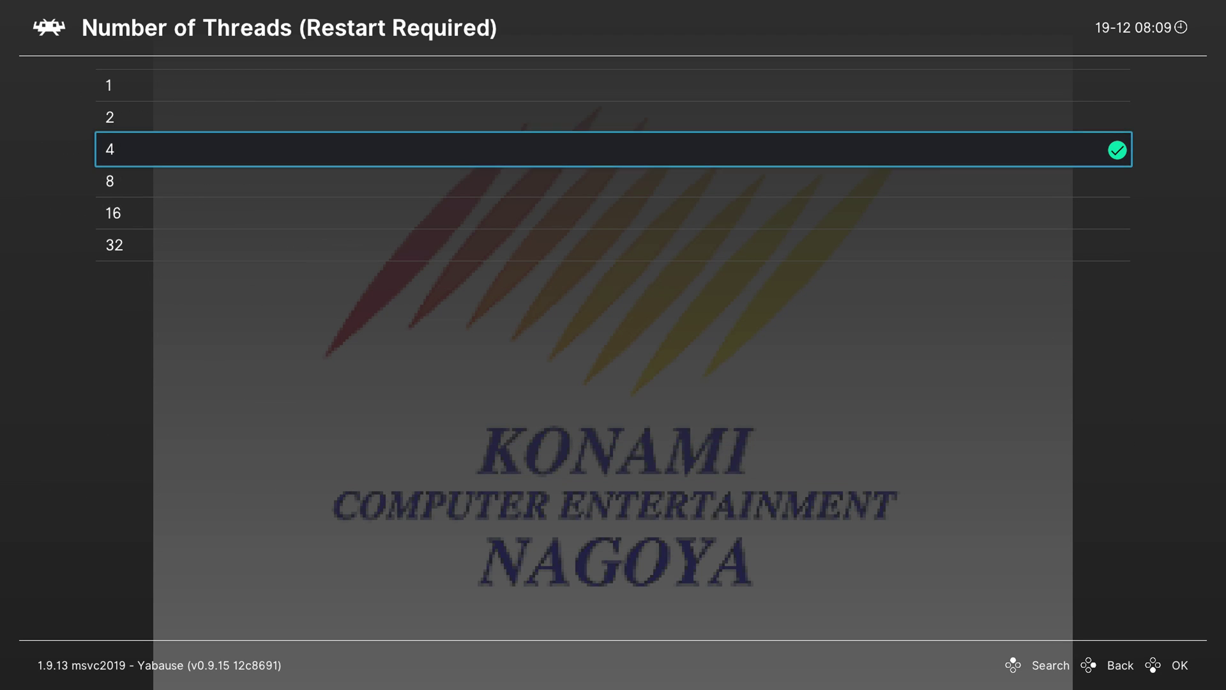
{"action": "key", "text": "Return"}
{"action": "key", "text": "Return"}
{"action": "key", "text": "Down"}
{"action": "key", "text": "Down"}
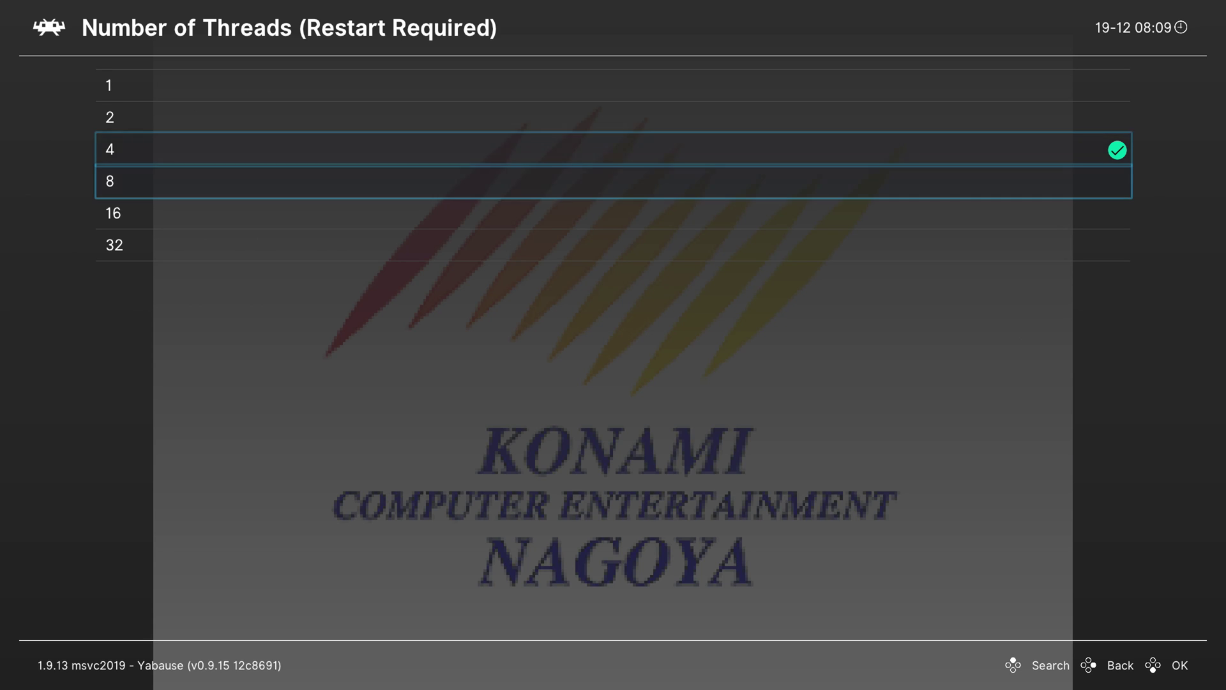
{"action": "key", "text": "BackSpace"}
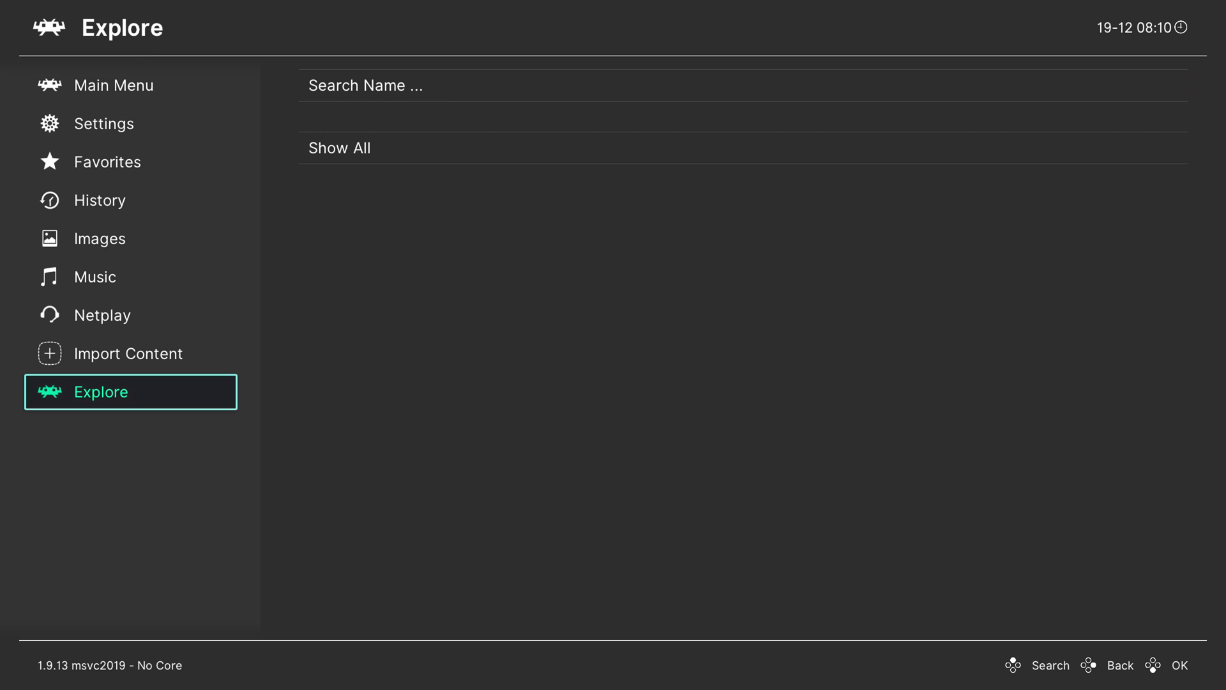
- Switch from the Explore section to Import Content
{"action": "key", "text": "Up"}
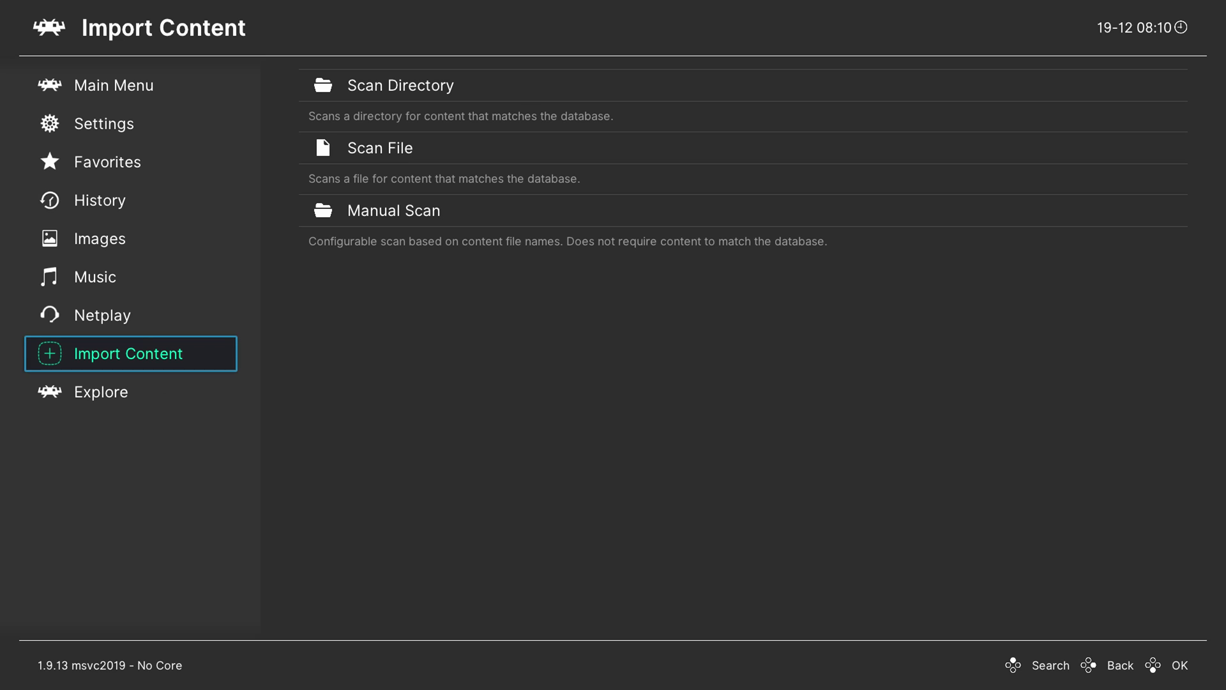